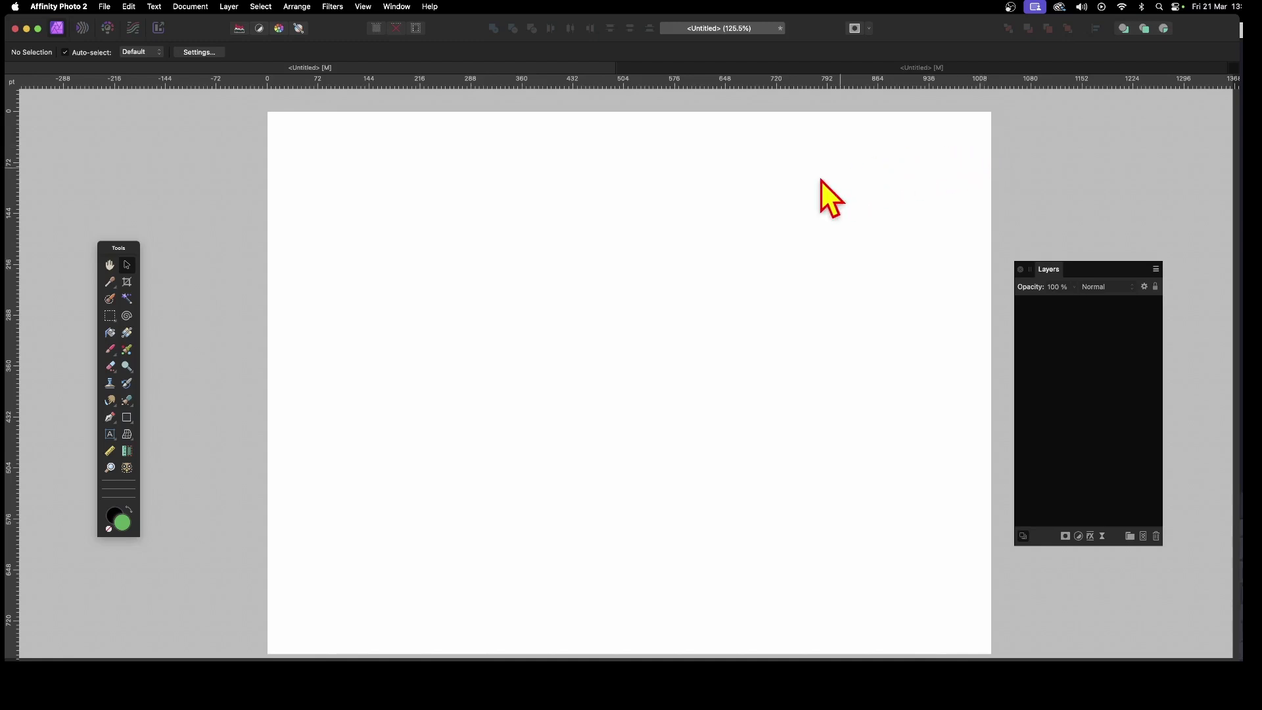
Step: Draw a grid of adjoining green rectangles, eight columns by five rows, each about 99 × 94 pt, with the Rectangle Tool
click(128, 420)
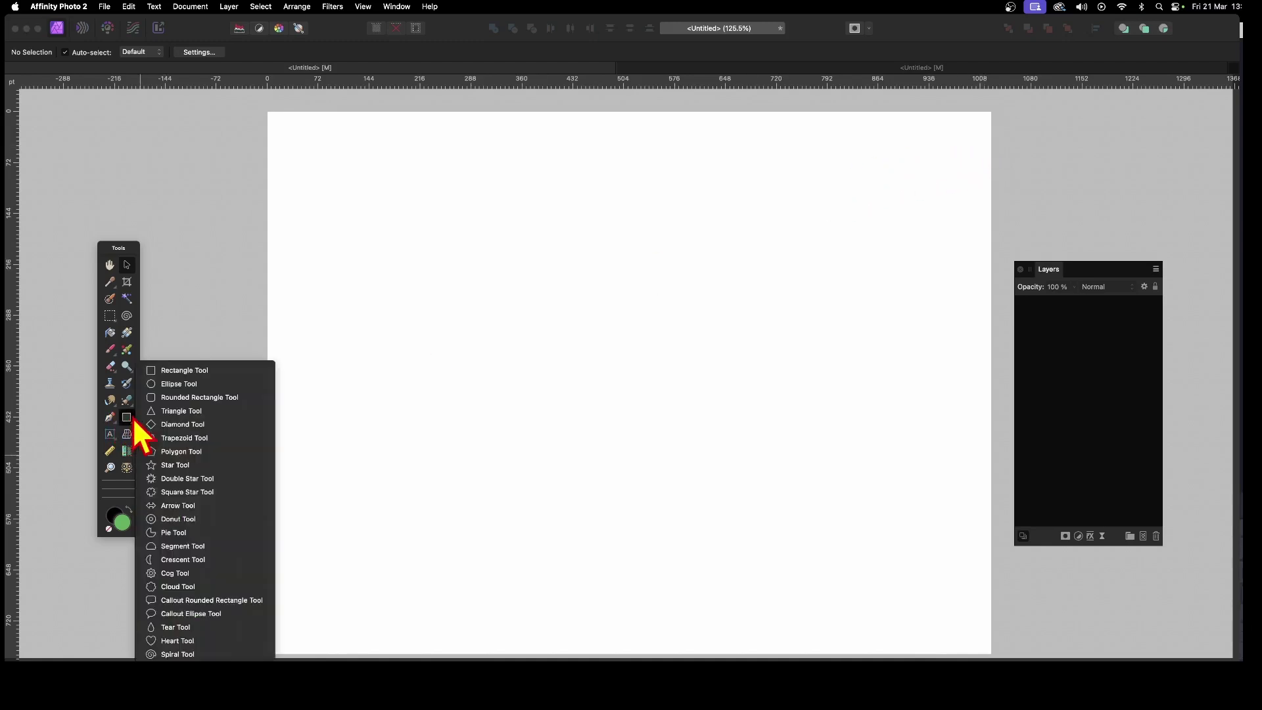
click(197, 372)
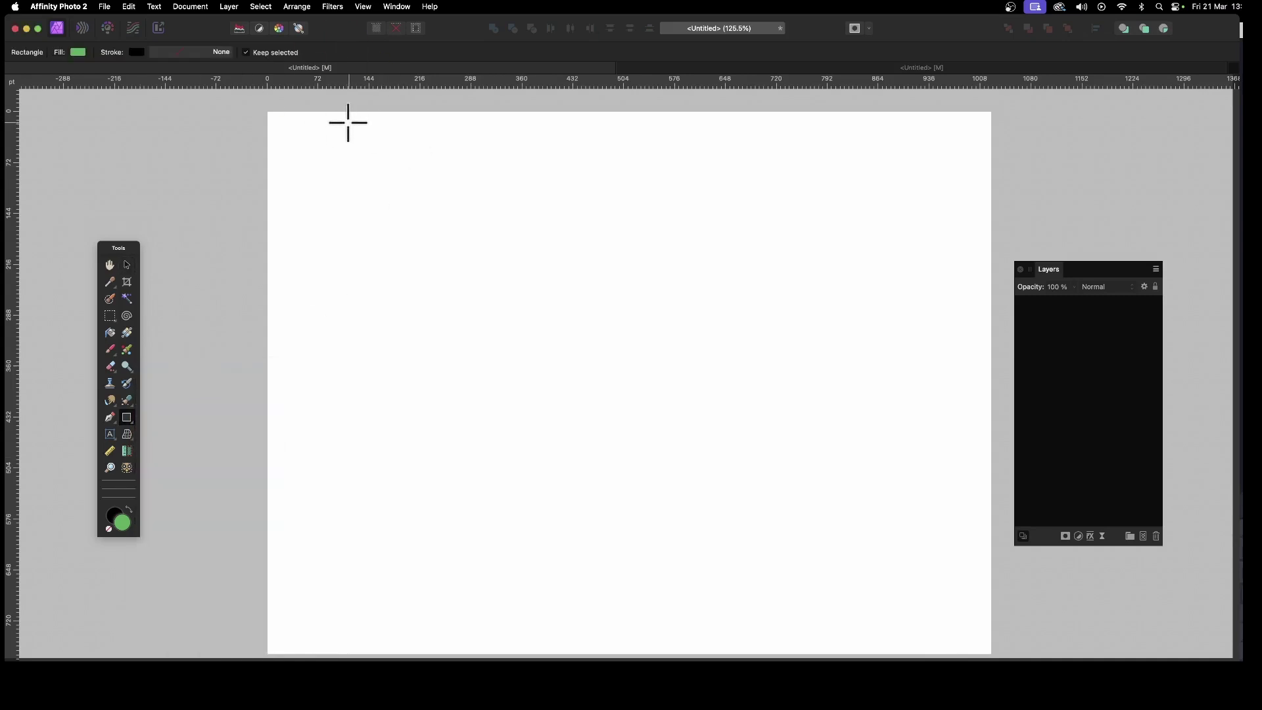
drag(321, 145, 391, 211)
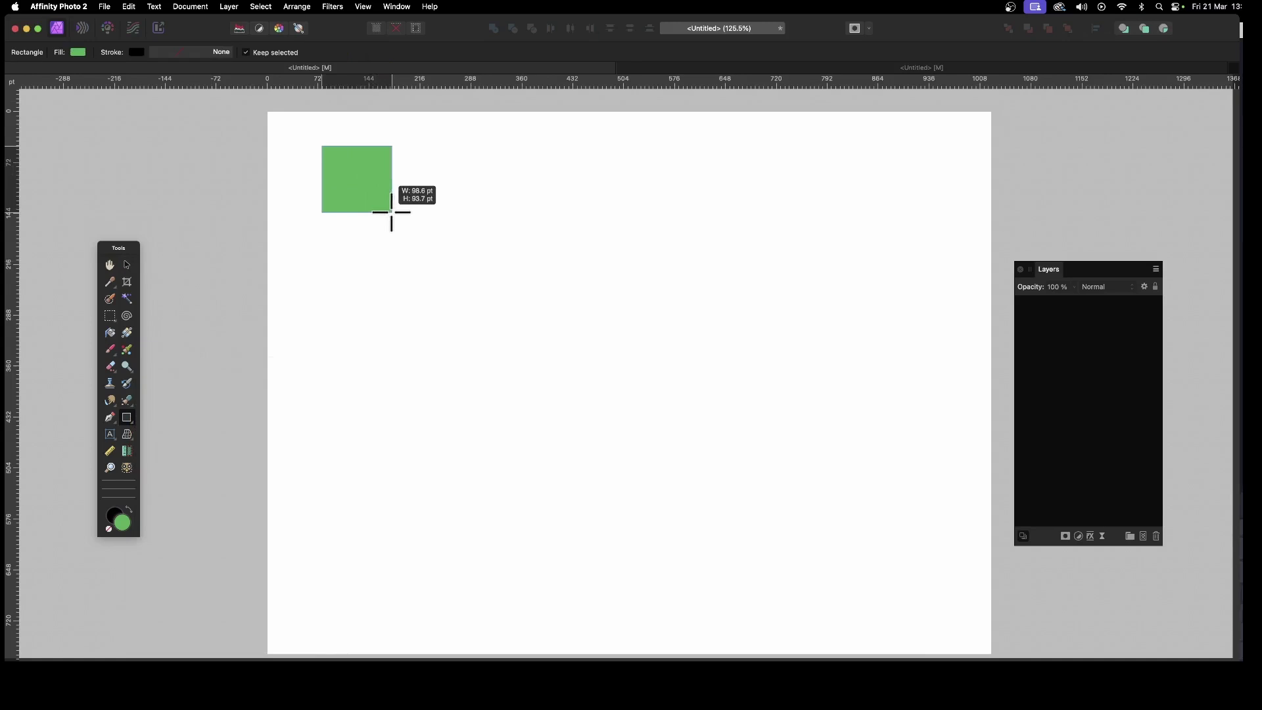
key(Right)
key(Right)
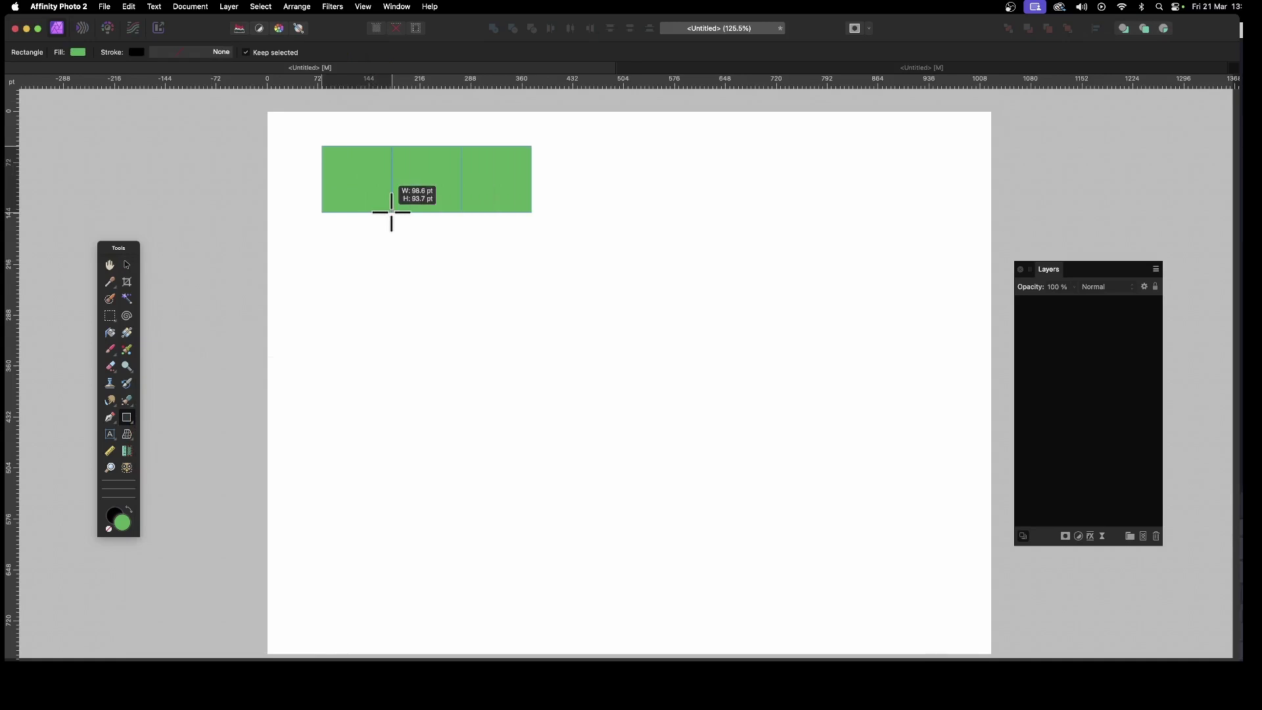
key(Right)
key(Right)
key(Right)
key(Right)
key(Right)
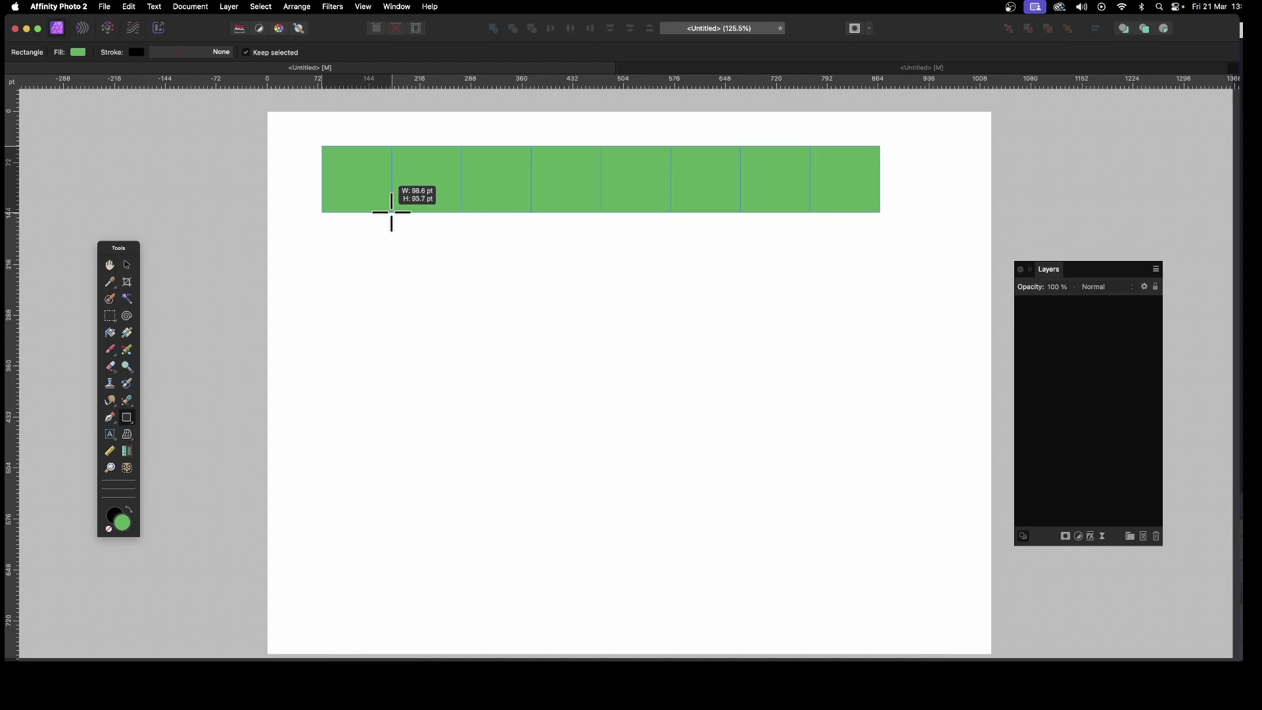
key(Up)
key(Up)
key(Up)
key(Up)
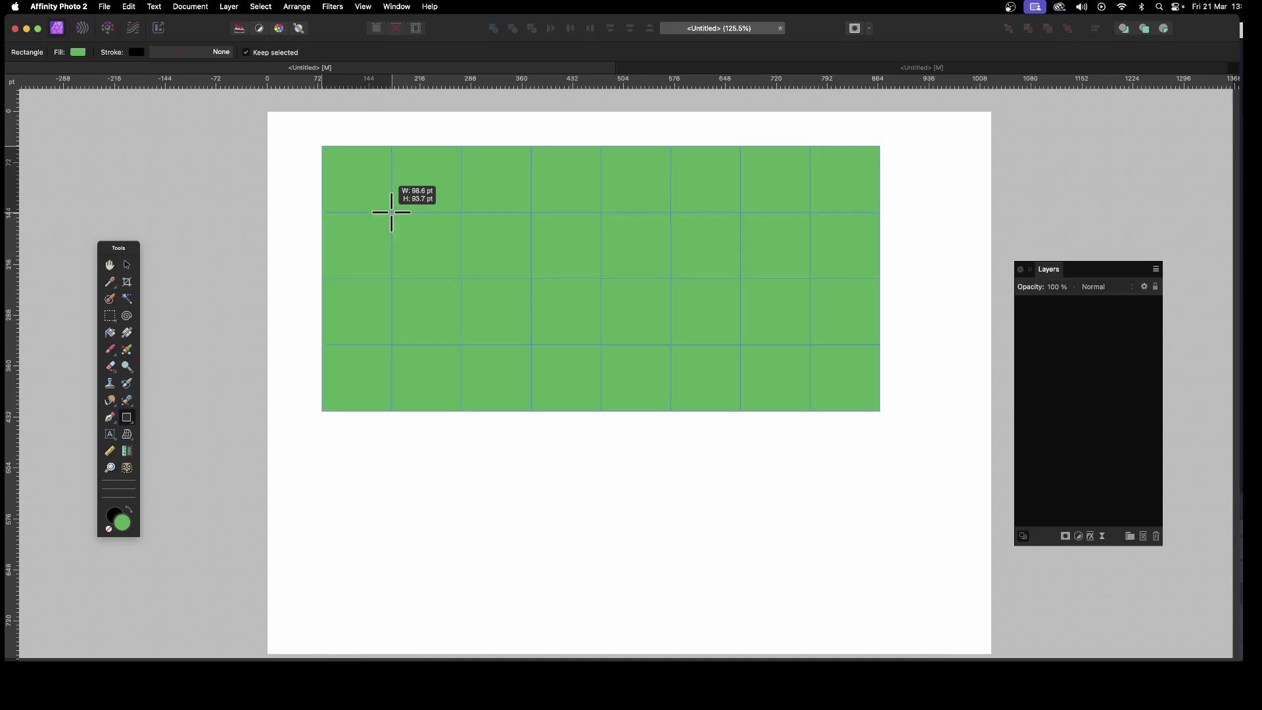
drag(391, 211, 391, 212)
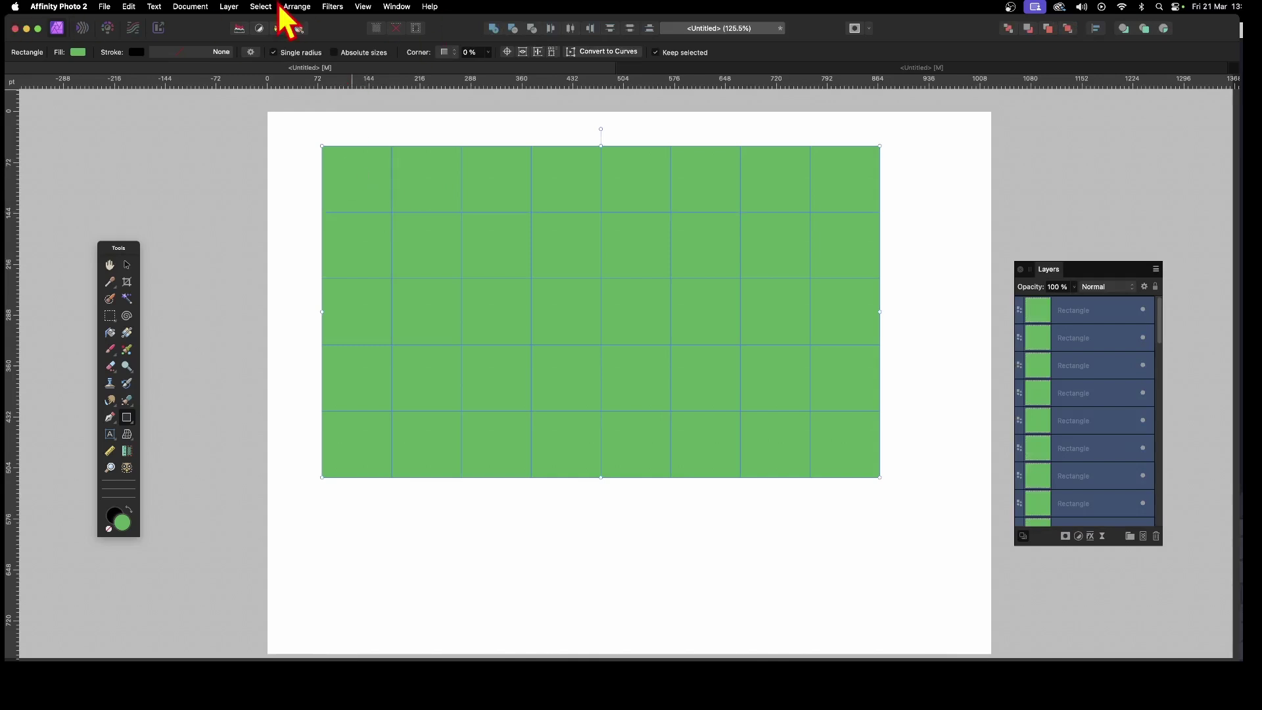
Step: Rasterise all the rectangles in the grid into pixel layers and clear the selection
click(228, 7)
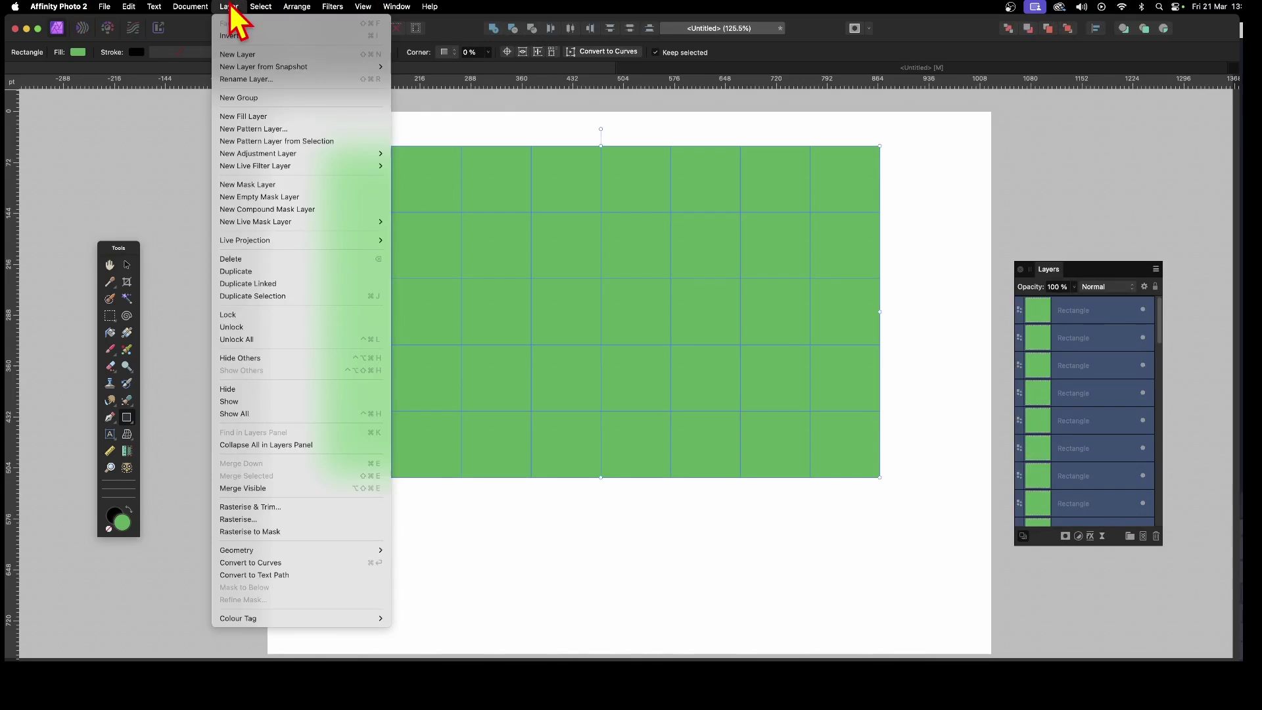
click(258, 519)
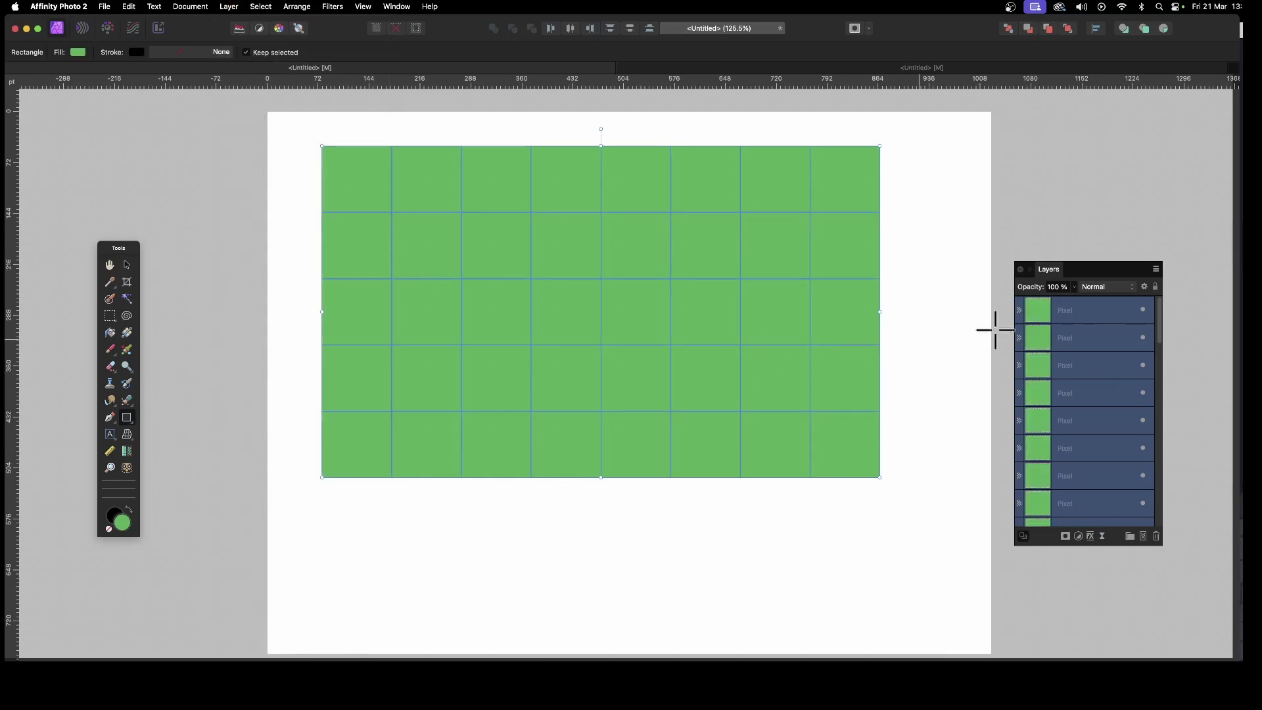
click(1069, 312)
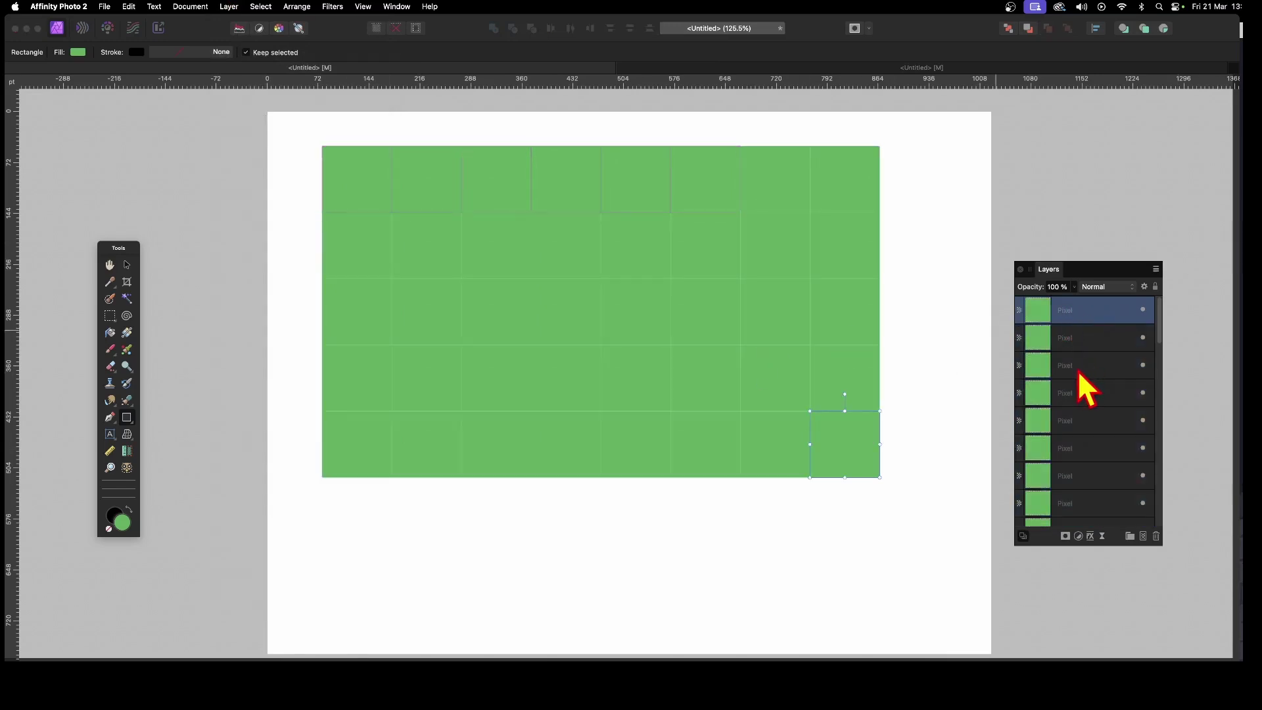
click(1078, 366)
key(super+d)
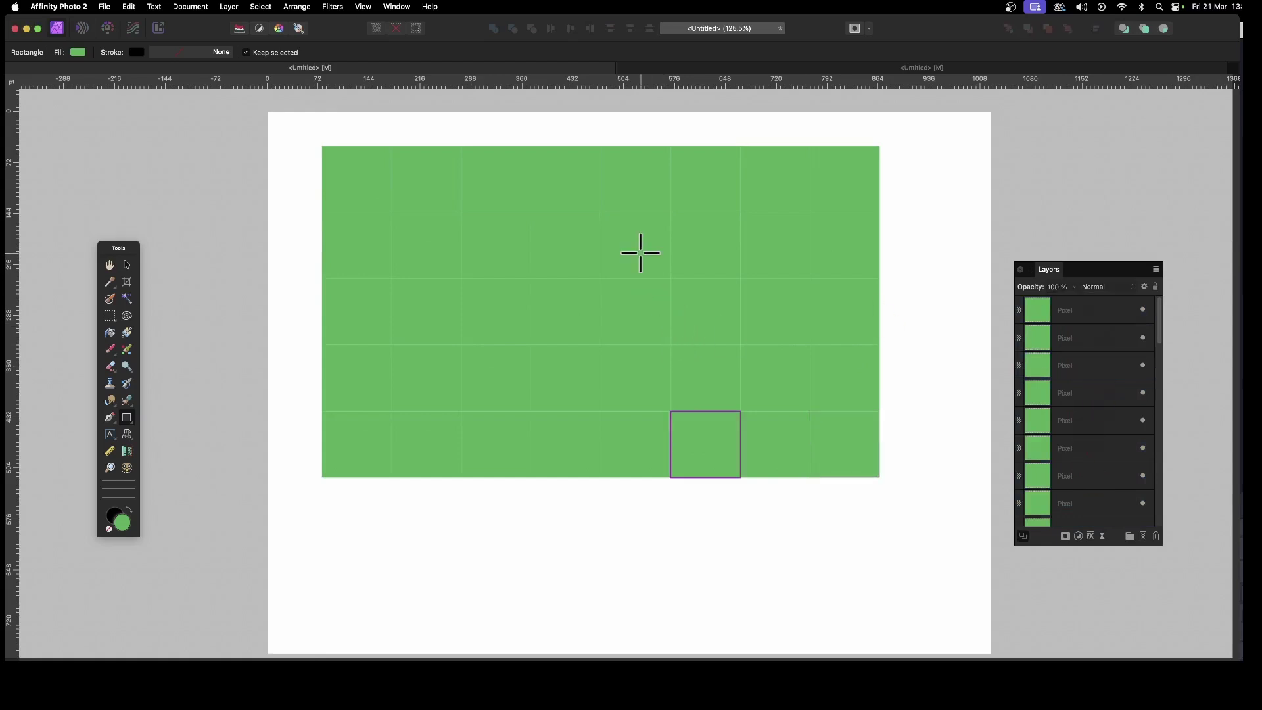
Step: Select the tile in the second row, fifth column, and open the Apply Image filter for it
click(127, 265)
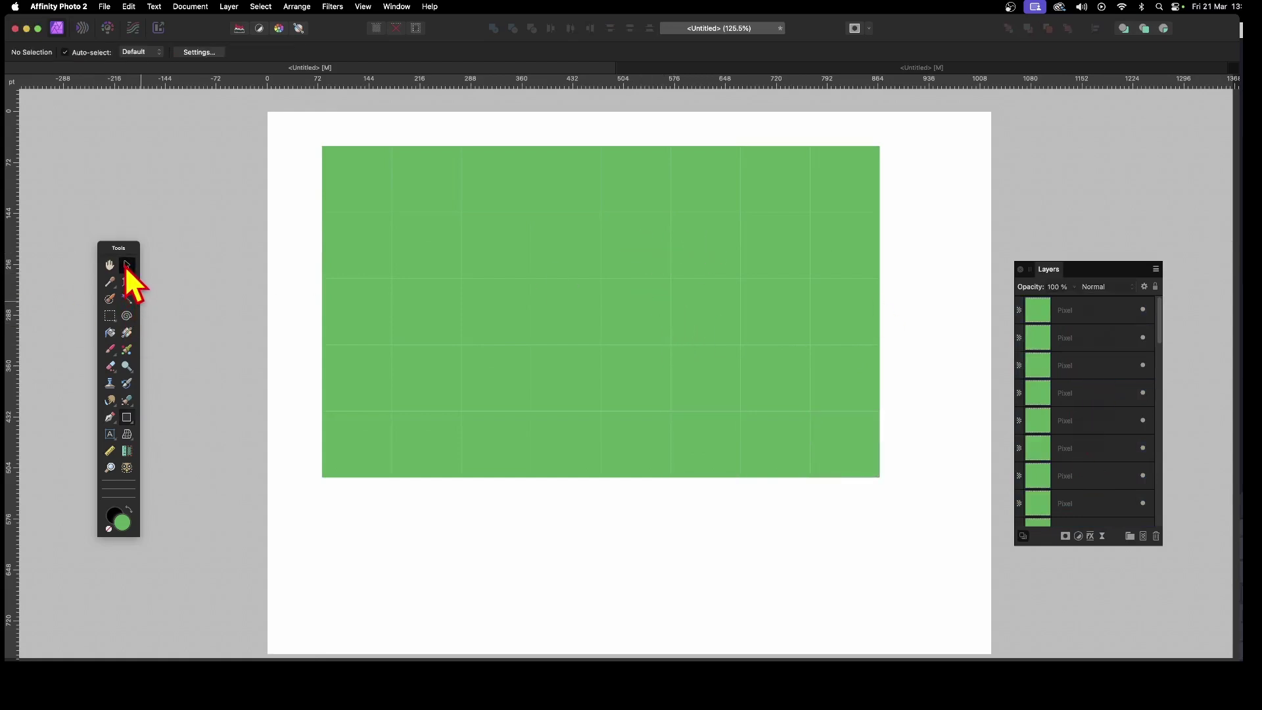
click(628, 236)
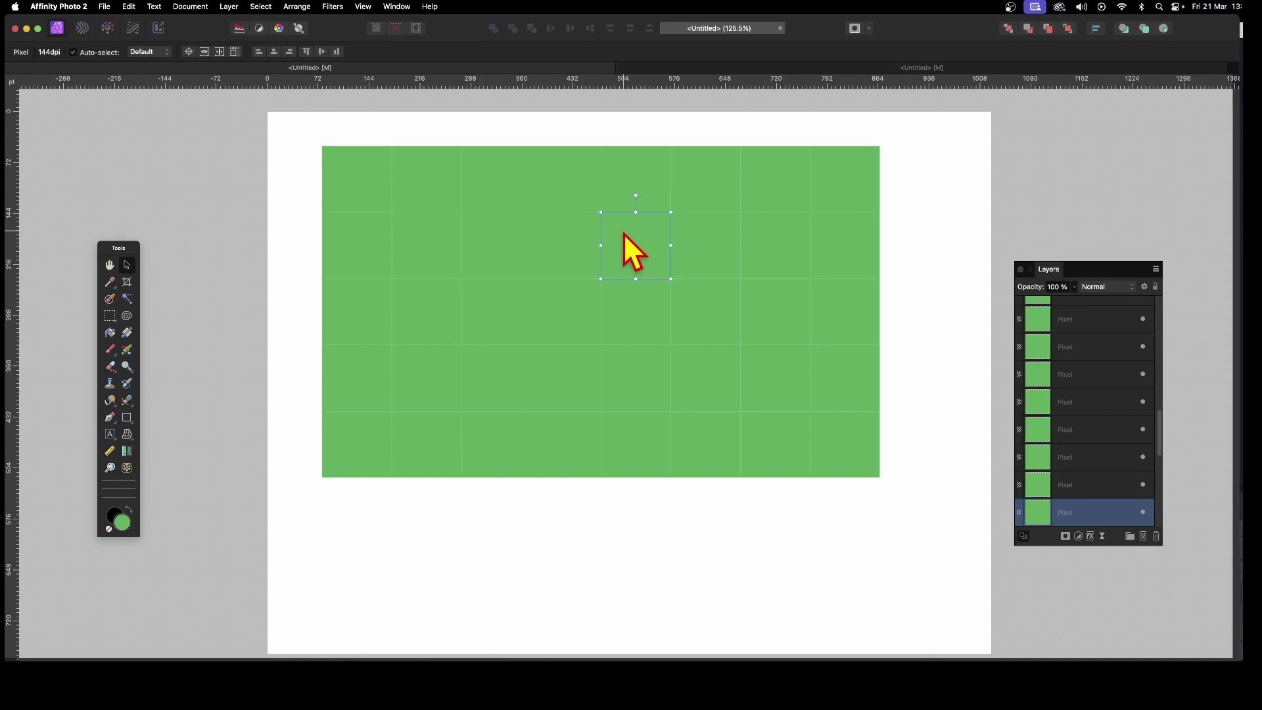
click(333, 6)
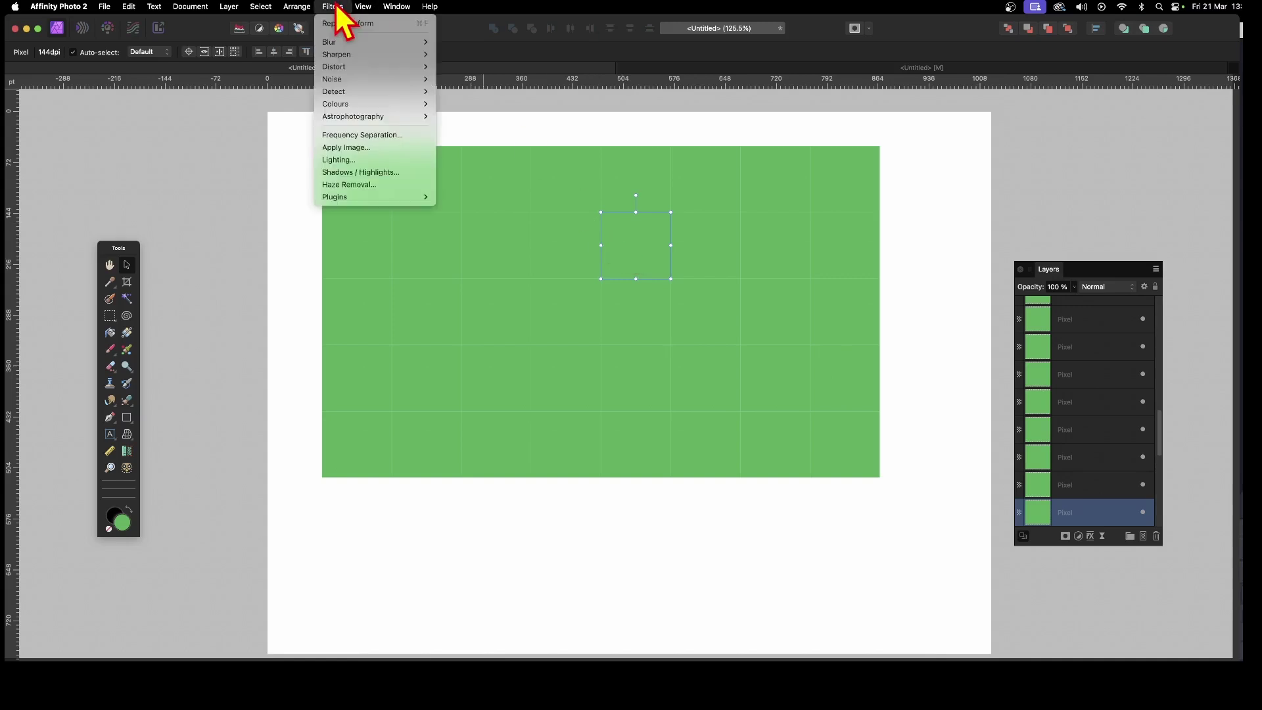
click(357, 147)
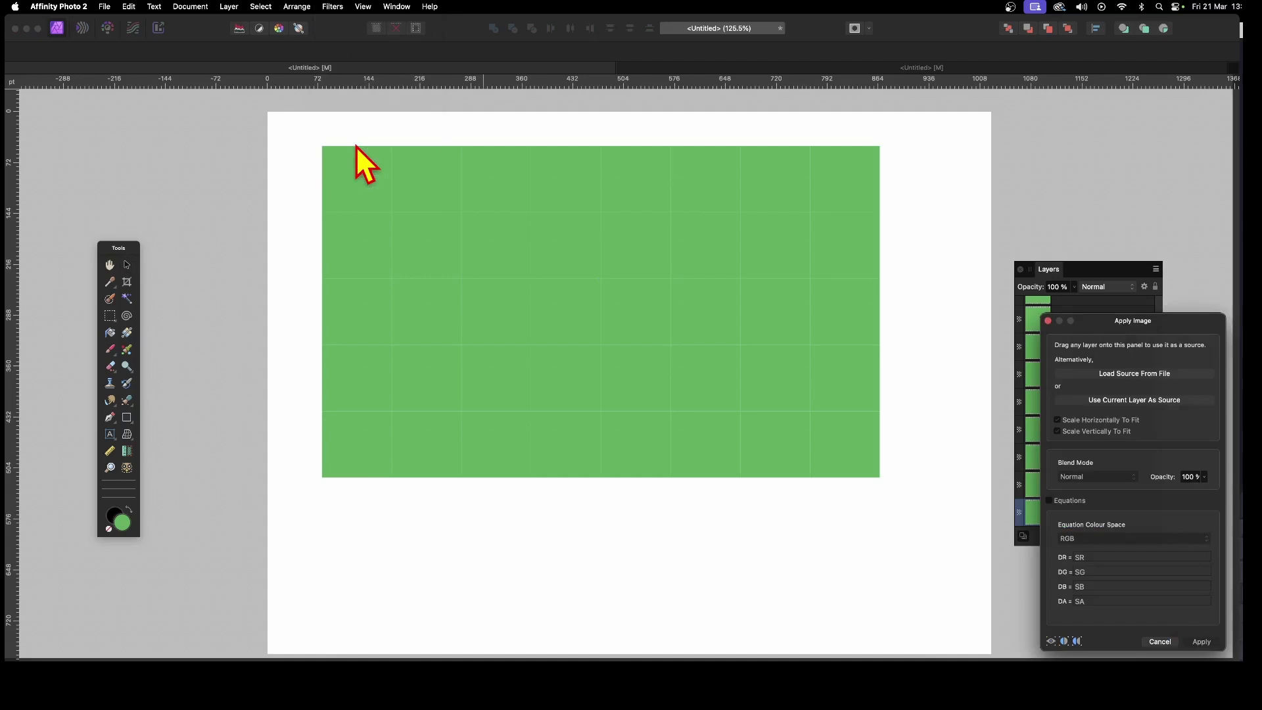
drag(1150, 329, 900, 223)
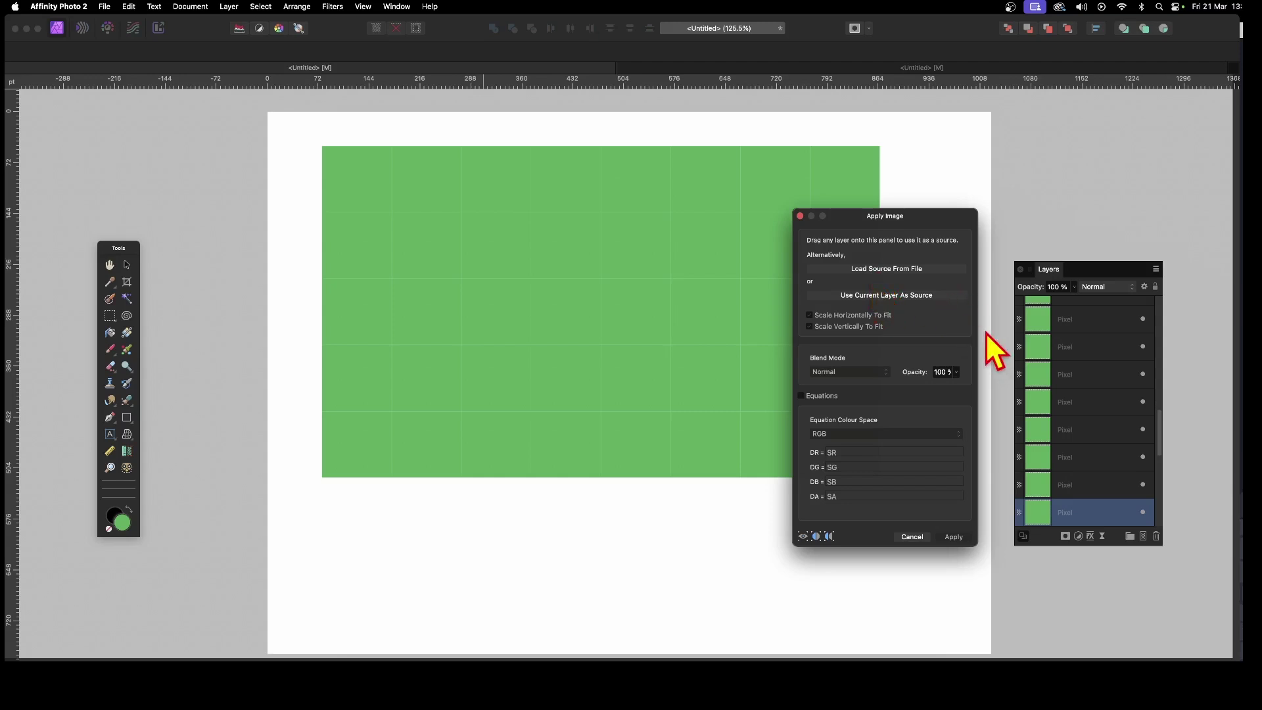
Step: Load the guitar player photo from the Adobe Stock Images FREE folder as source and apply it to the tile
click(906, 269)
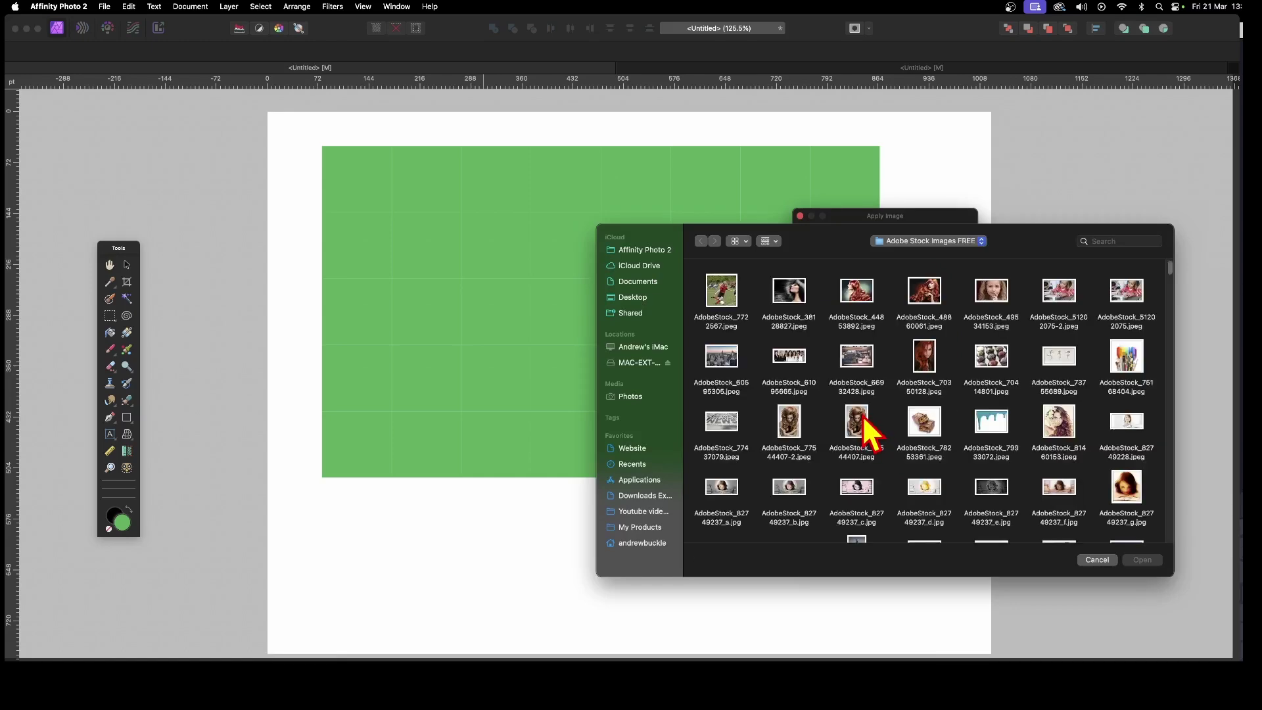
scroll(833, 434, down, 8)
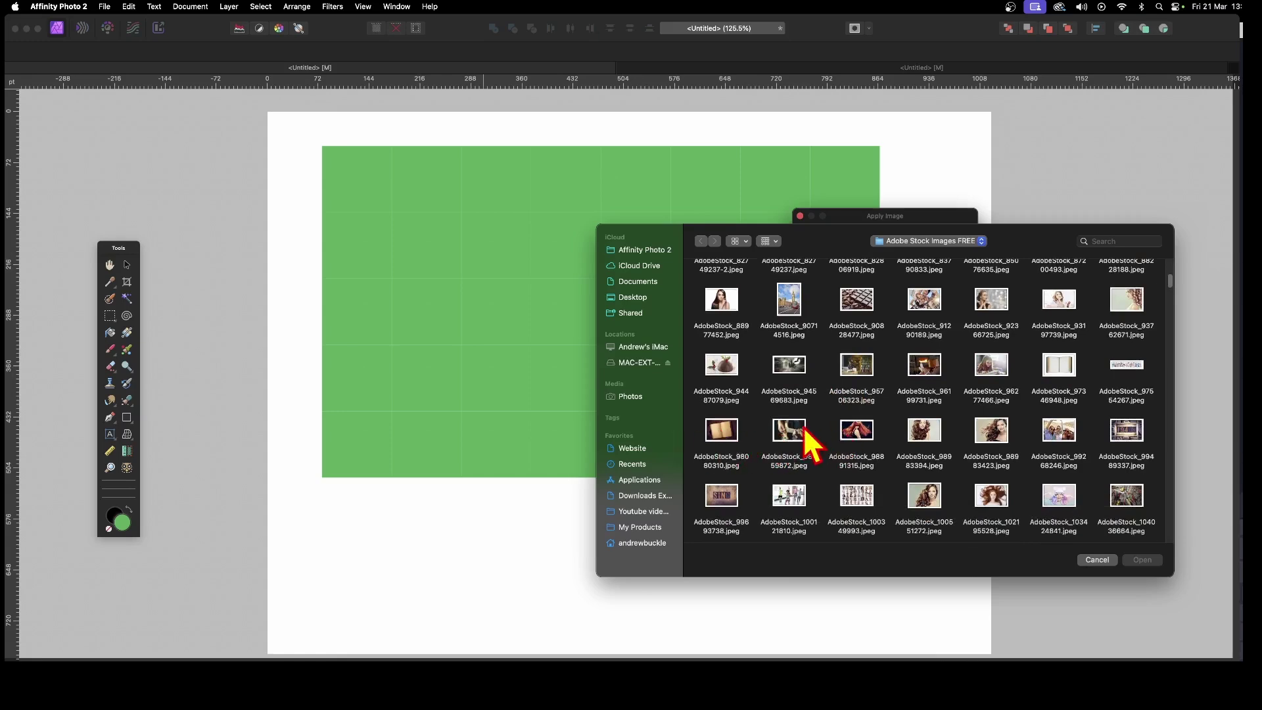
click(802, 430)
click(1141, 559)
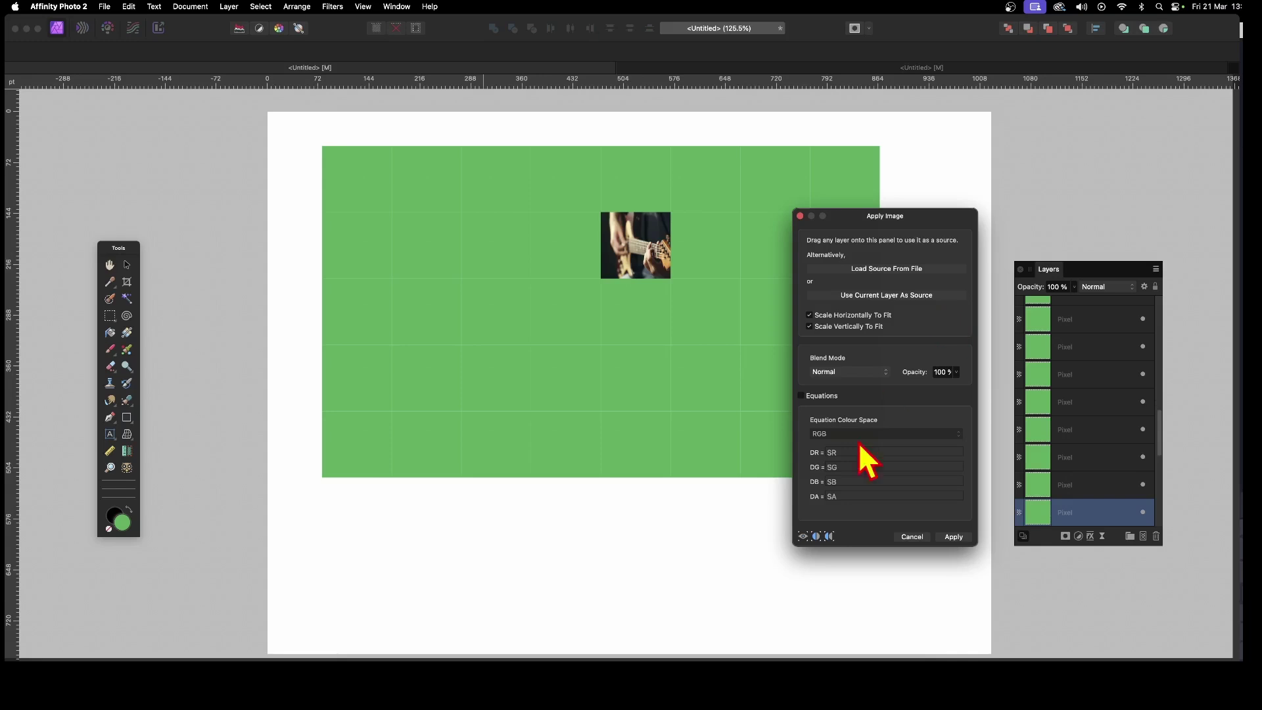
click(952, 536)
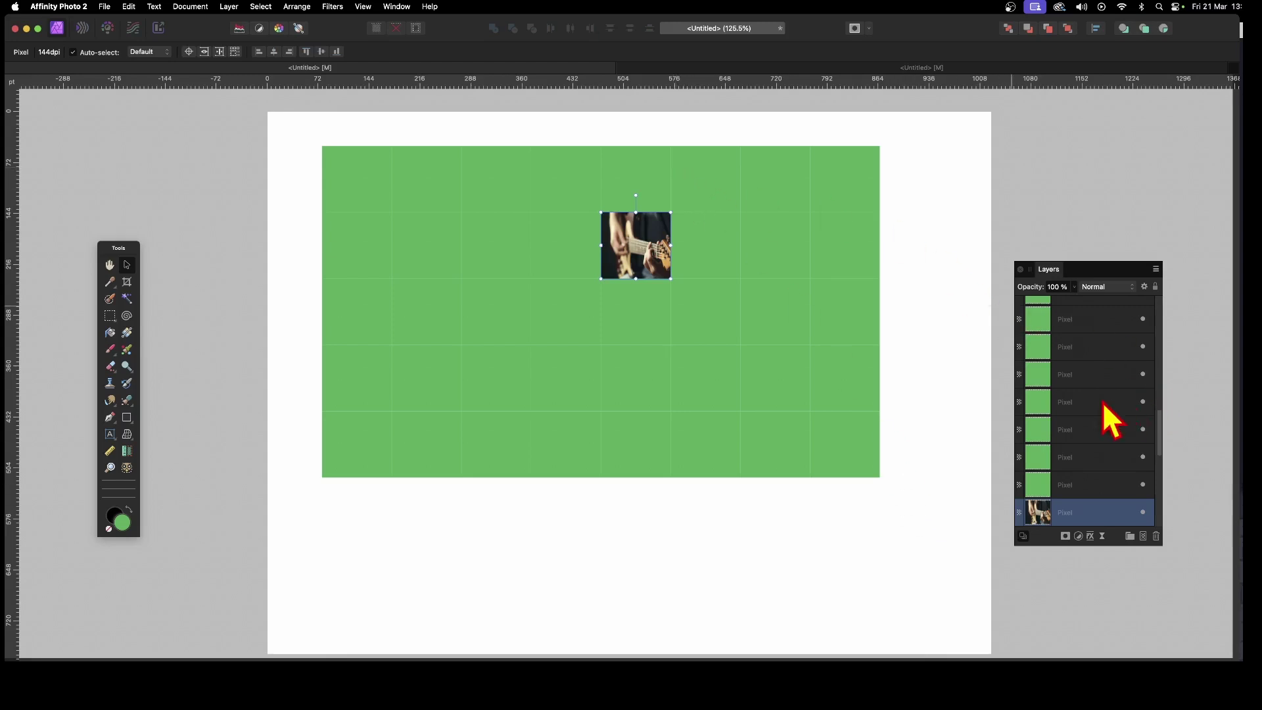
Step: Select all the tile layers in the layer stack together
drag(1162, 431, 1163, 522)
click(1095, 314)
shift+click(1117, 512)
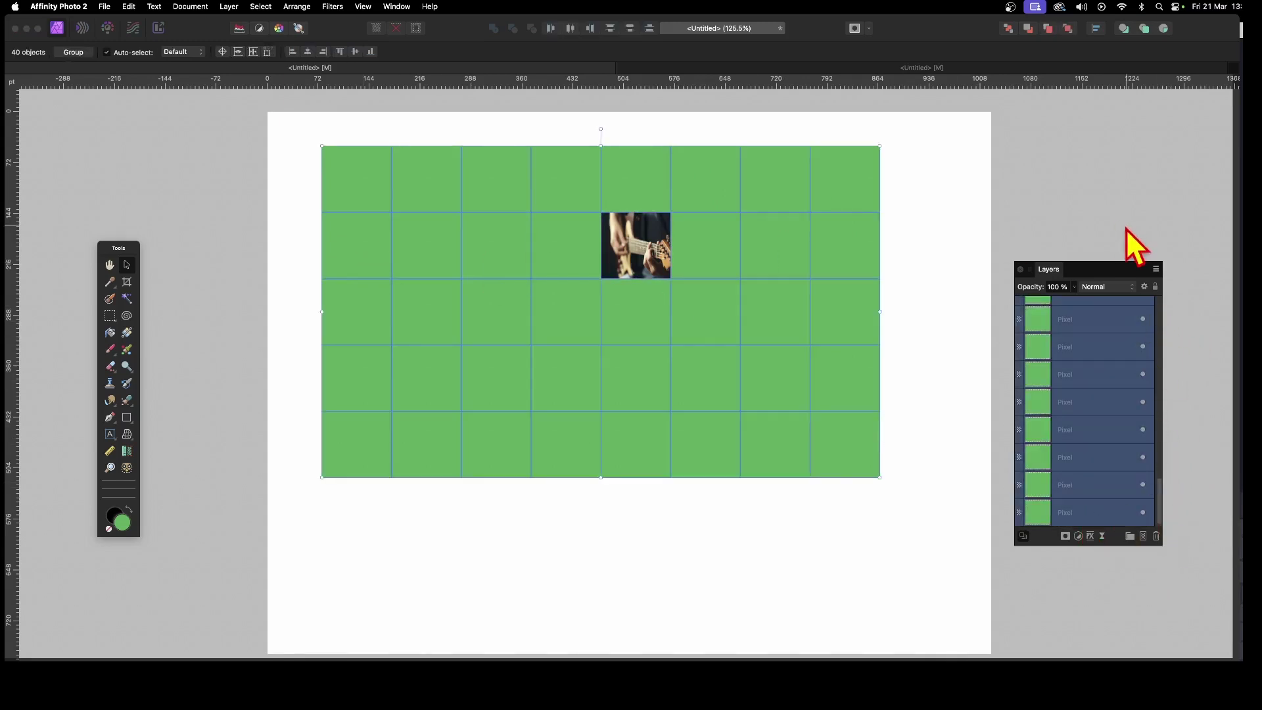
Step: Preview a Gaussian Blur on all the selected tiles, adjust its radius, and discard the filter
click(341, 7)
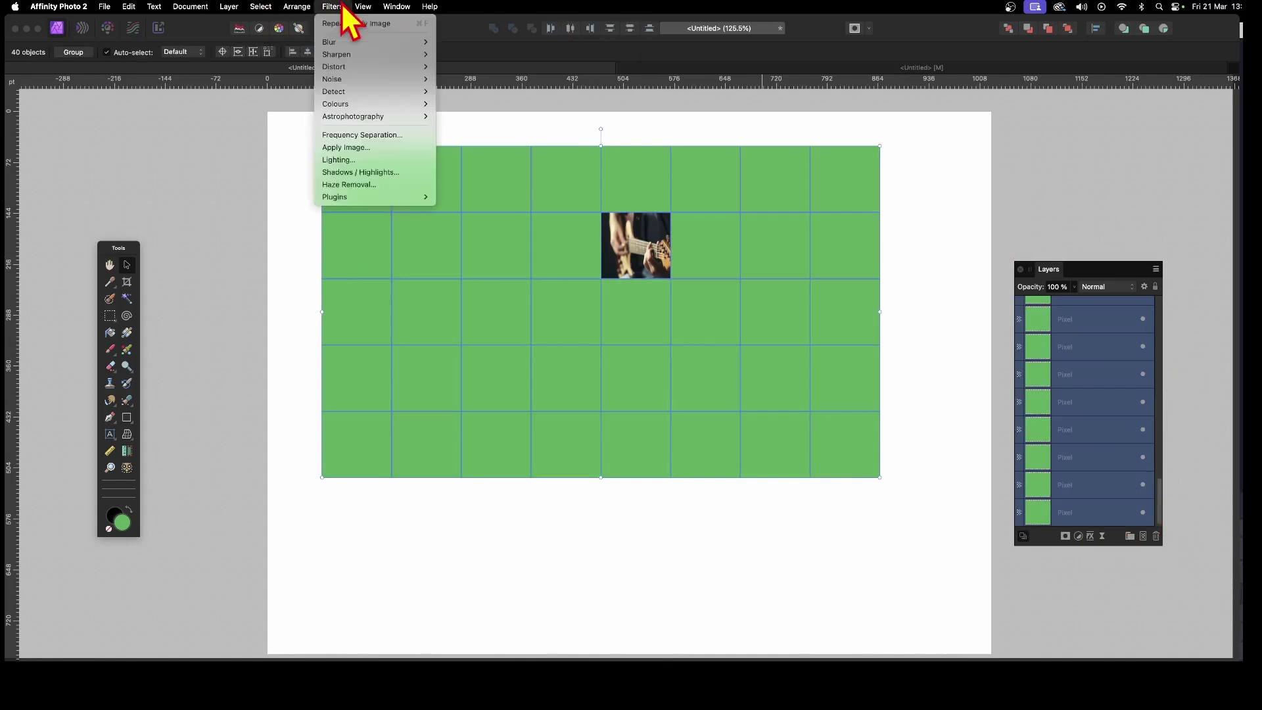
mouse_move(341, 43)
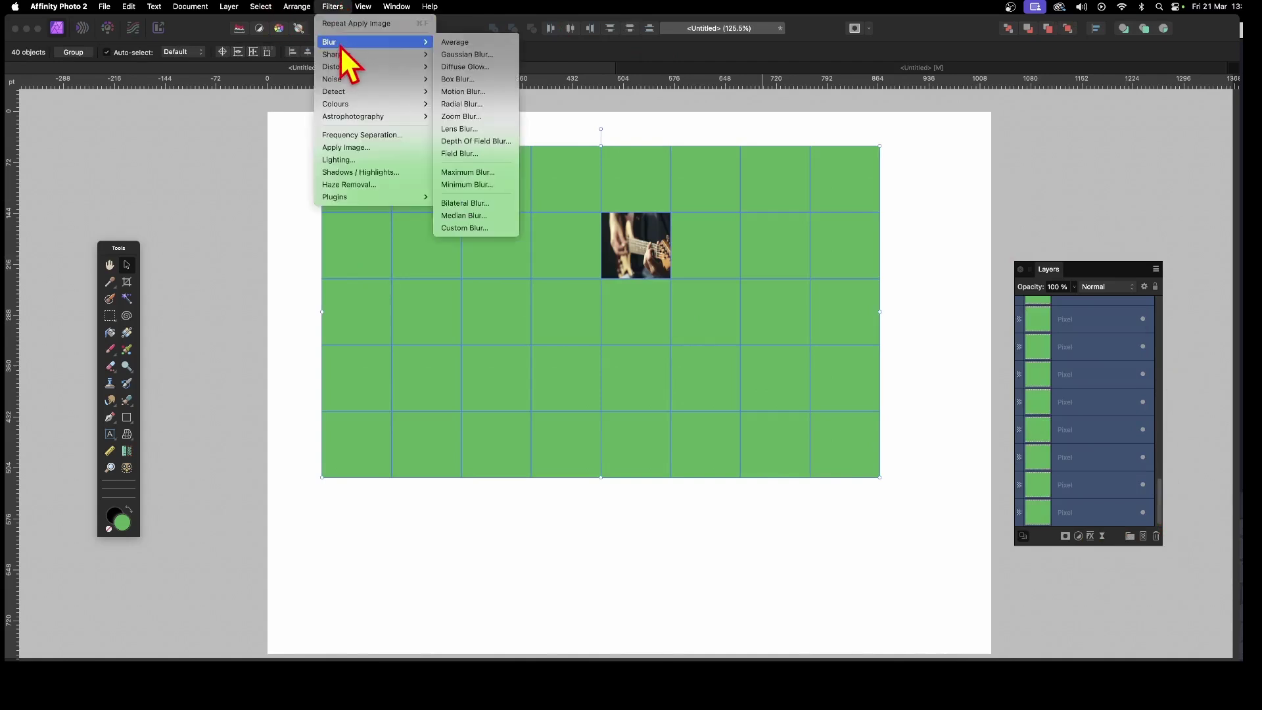
click(507, 54)
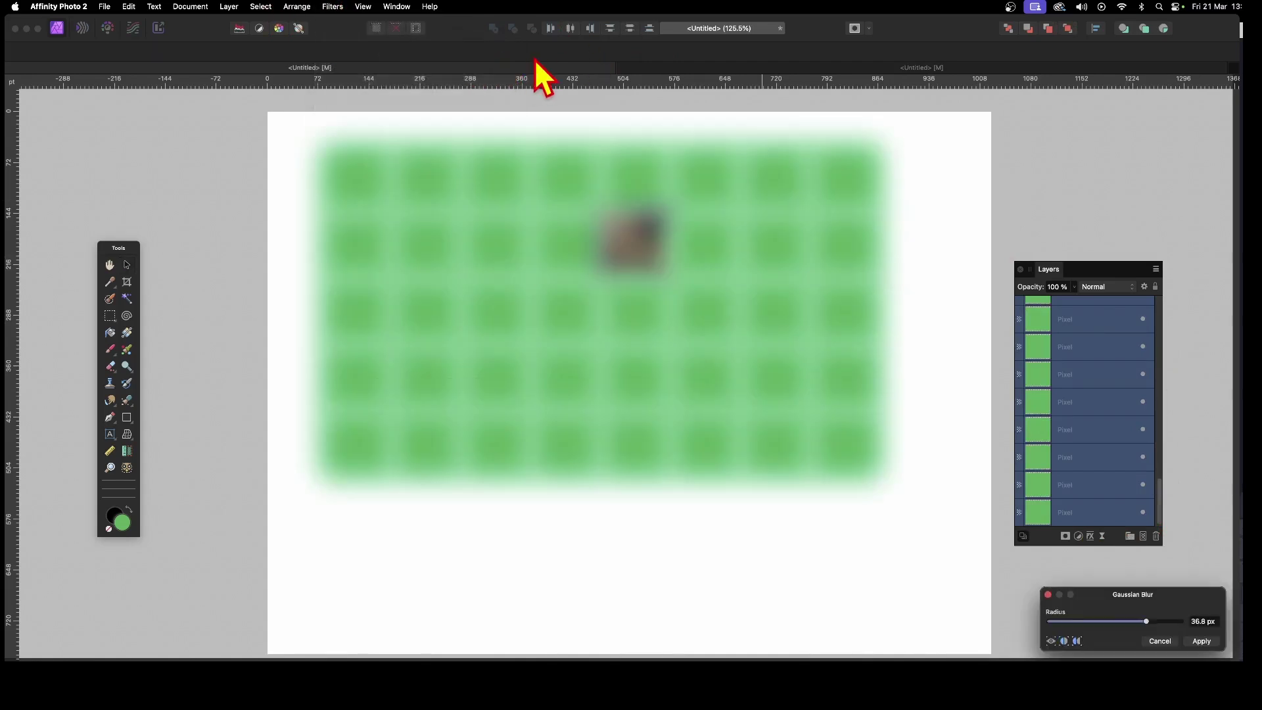
mouse_move(1126, 622)
mouse_down()
mouse_move(1086, 632)
mouse_move(1150, 632)
mouse_move(1110, 635)
mouse_up()
click(1158, 642)
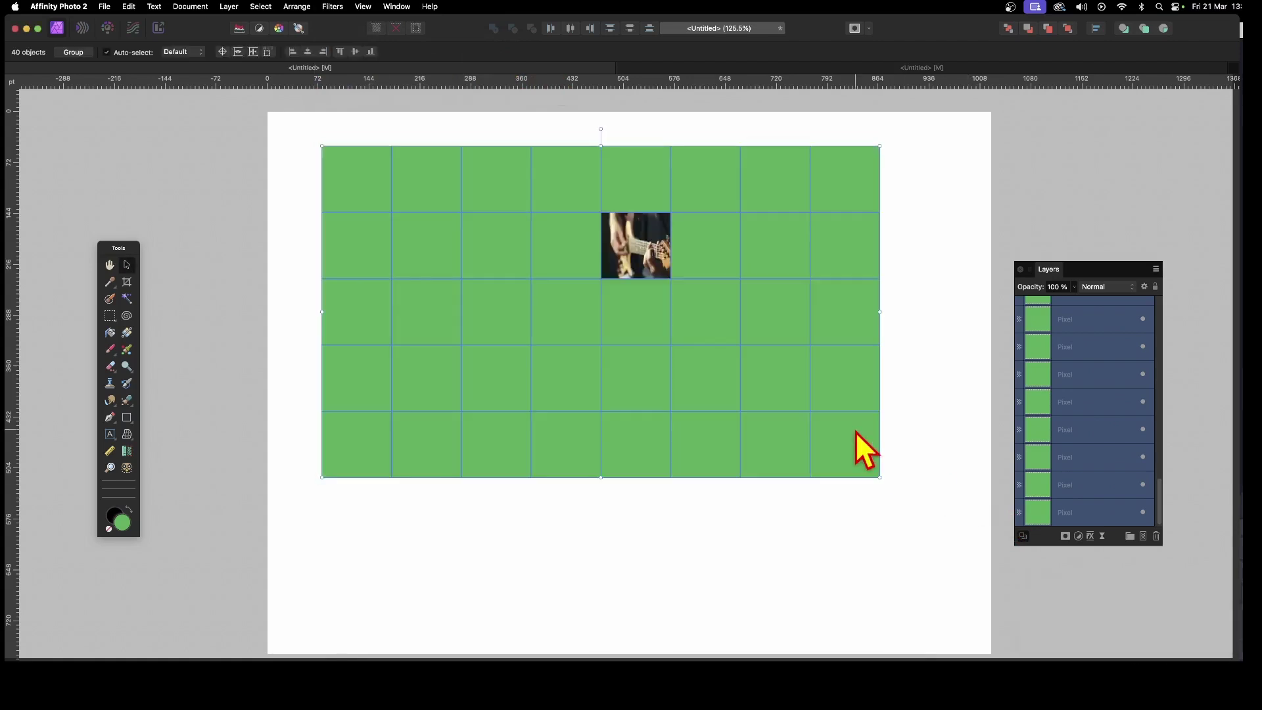
Step: Start the Deform distortion filter on all the selected tiles and place six control points across the grid
click(342, 6)
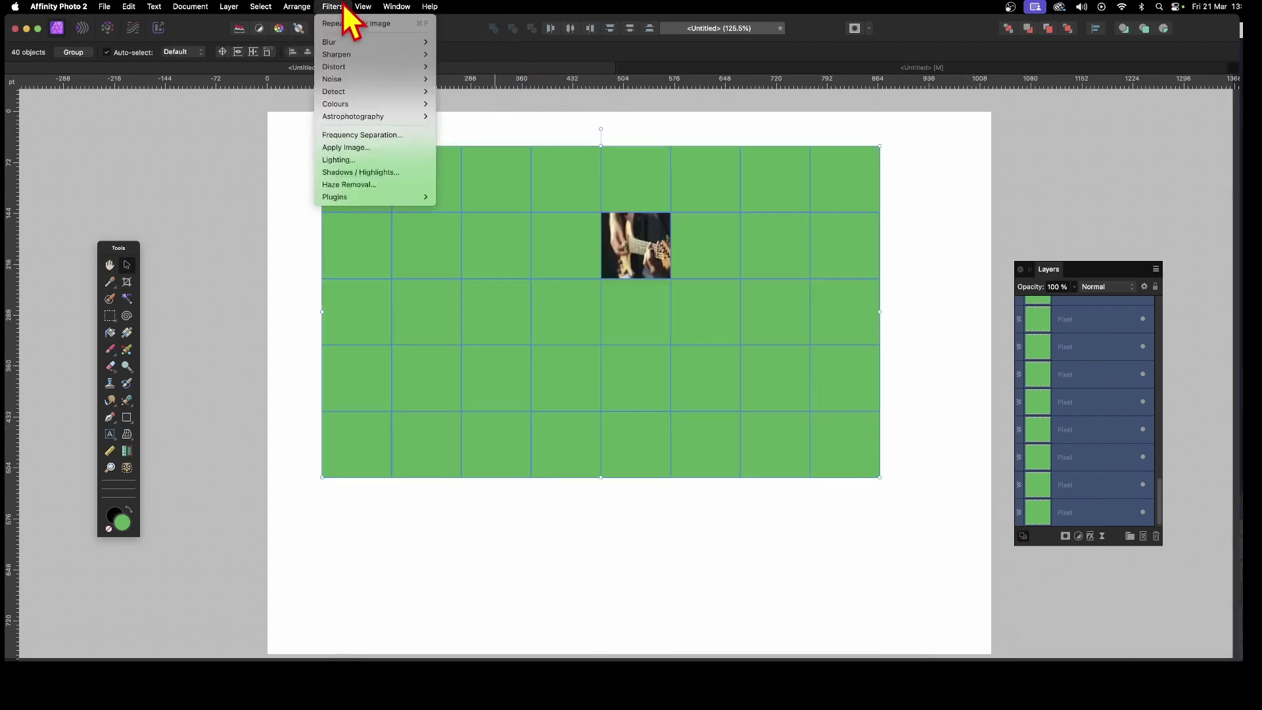
mouse_move(349, 66)
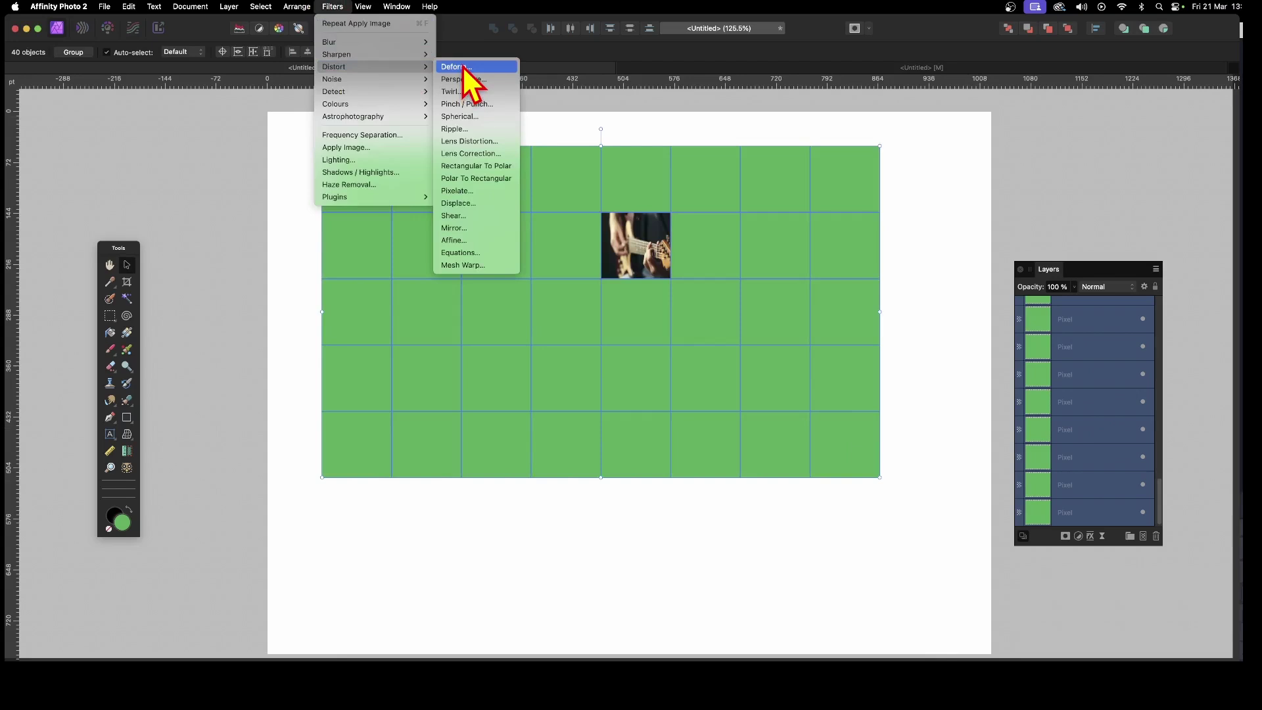
click(464, 67)
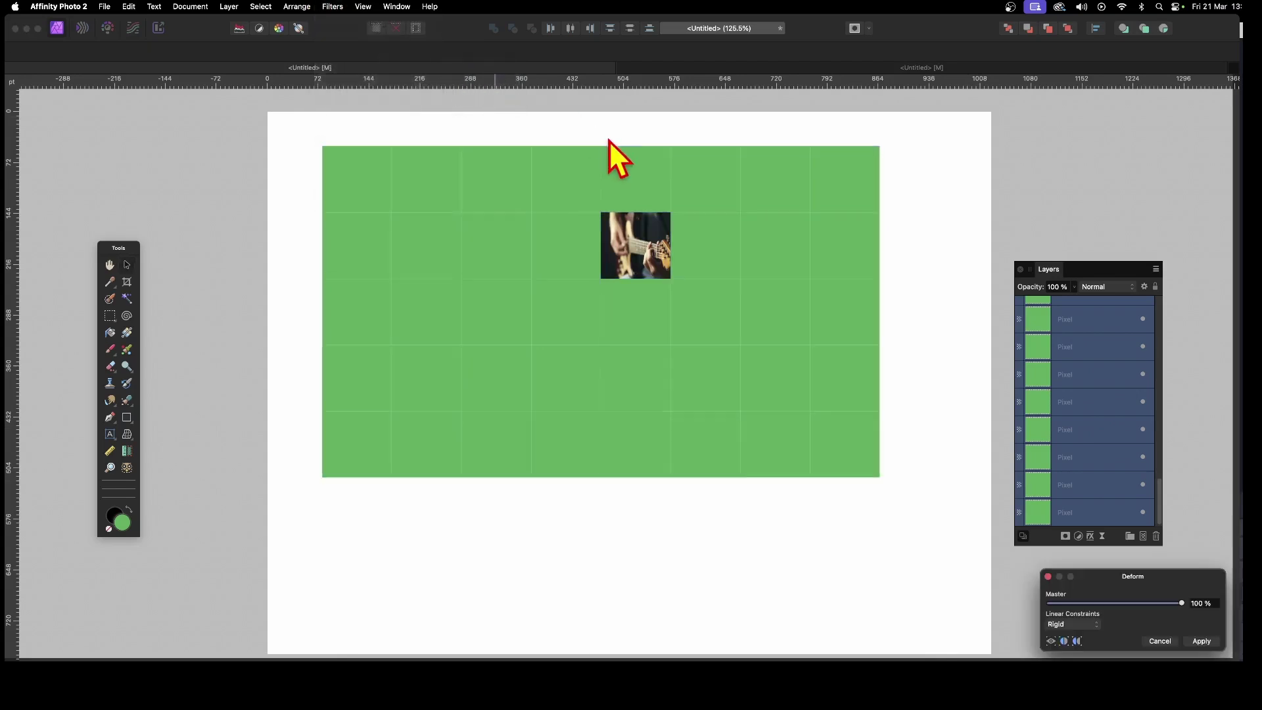
drag(1141, 580, 807, 246)
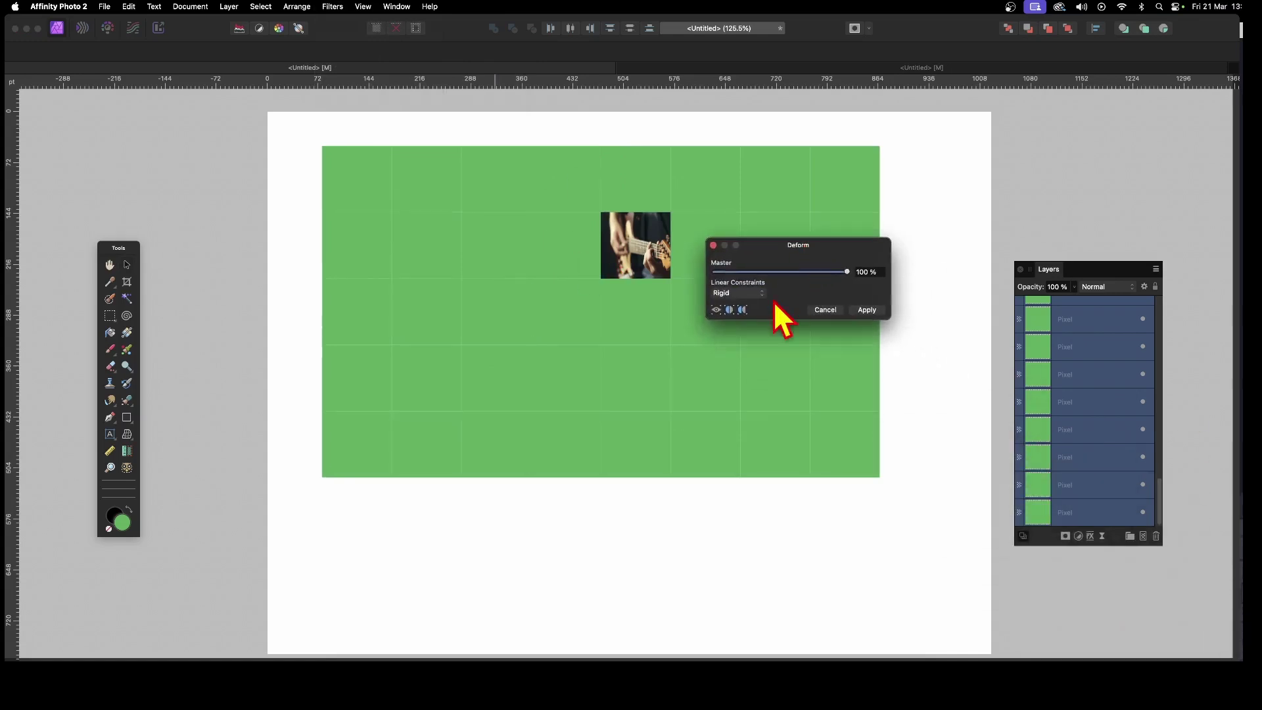
click(425, 224)
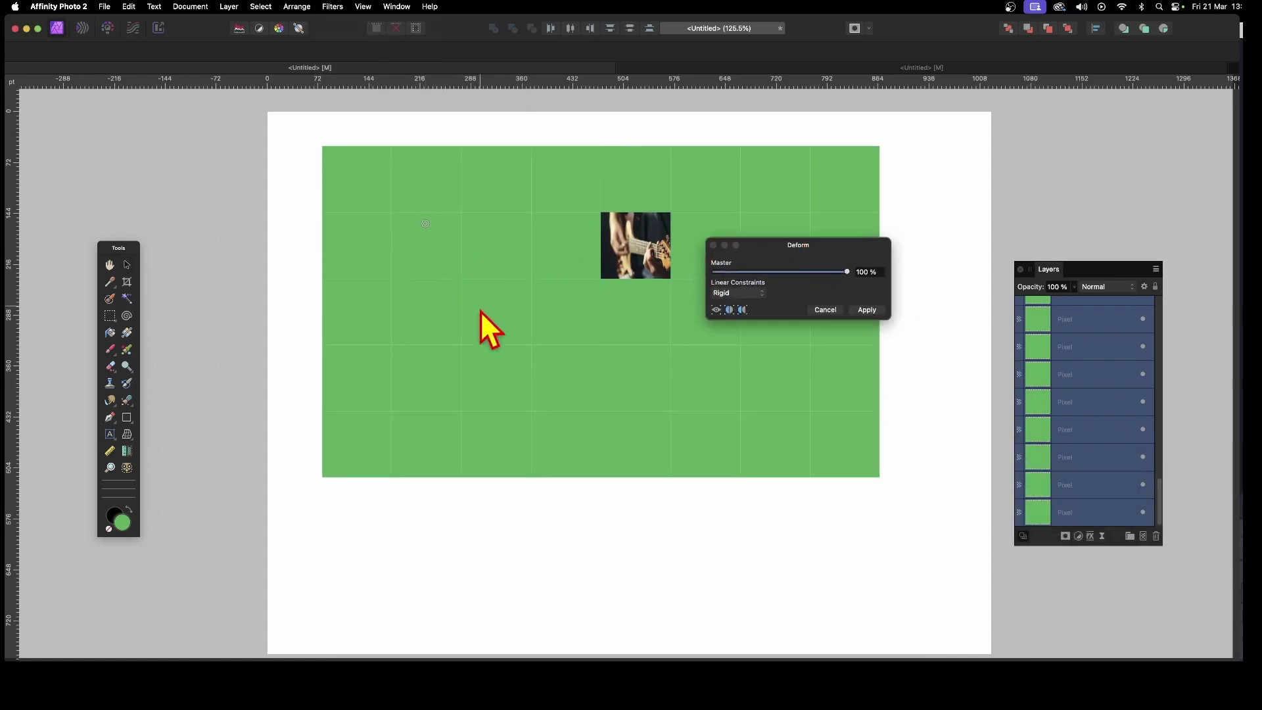
click(550, 373)
click(552, 280)
click(768, 186)
click(757, 399)
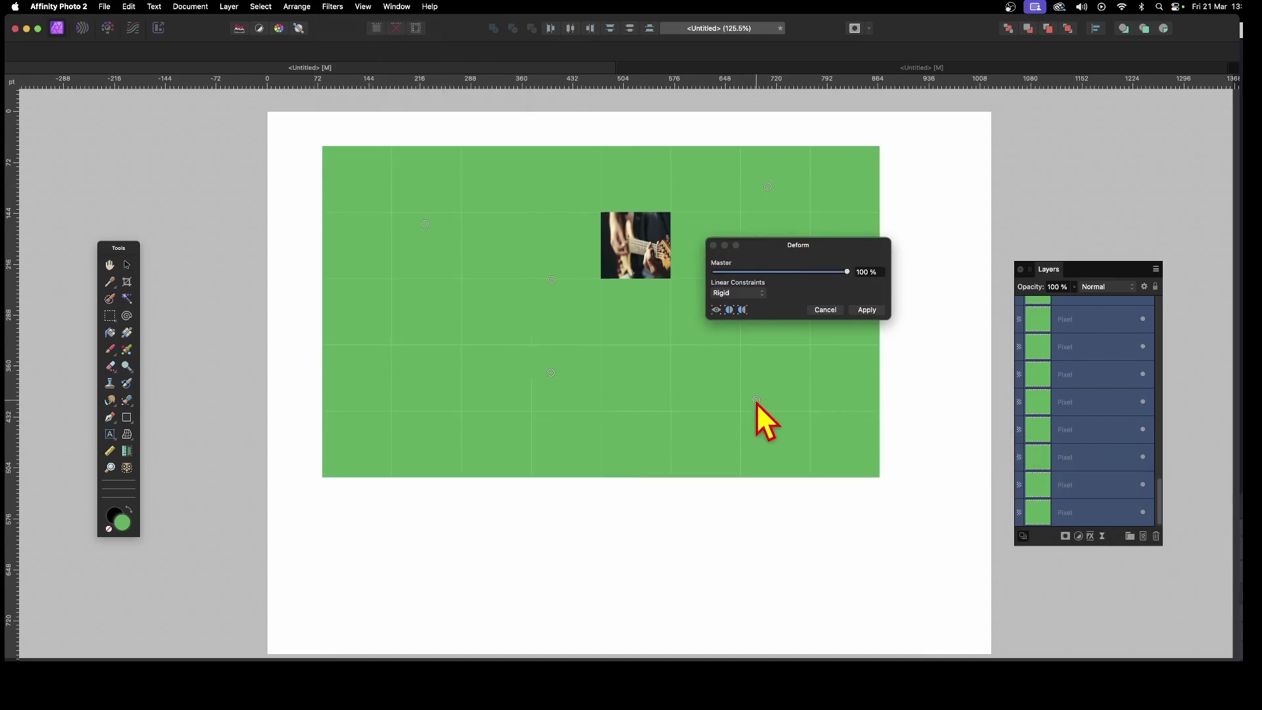
click(563, 431)
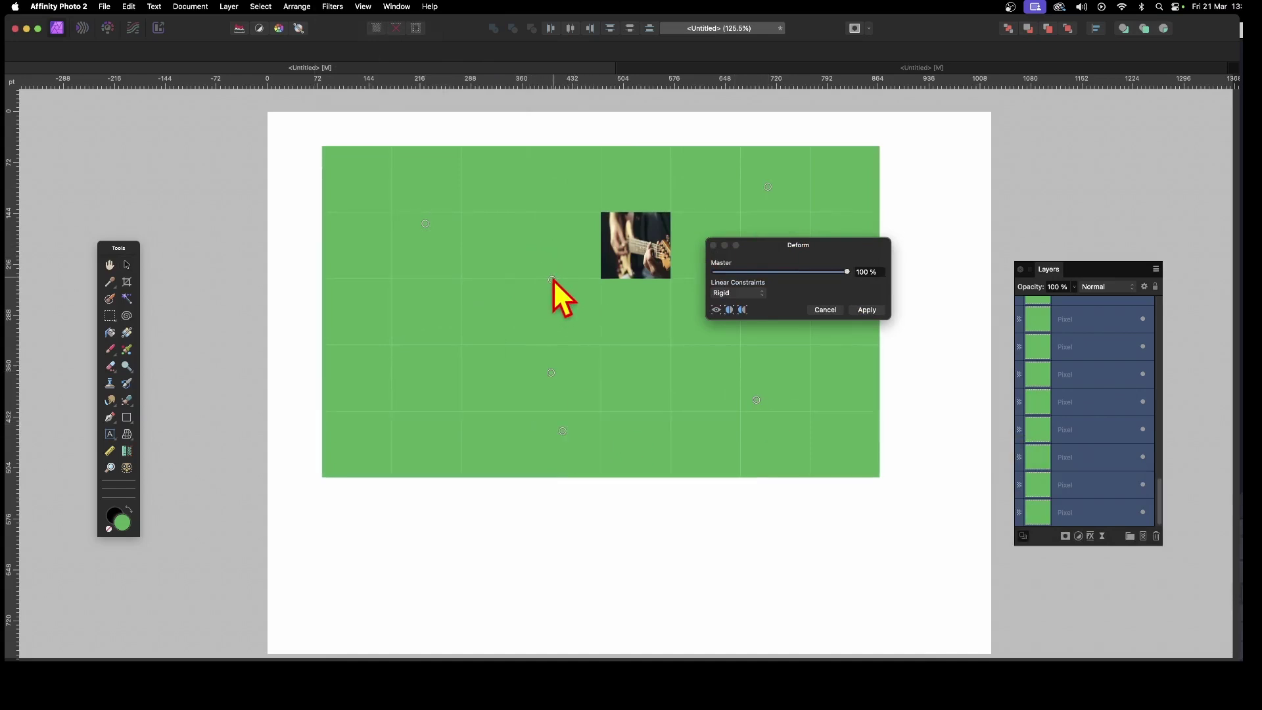
Step: Pull four of the Deform control points to new positions, warping the tile grid and stretching the guitar tile
drag(552, 280, 302, 474)
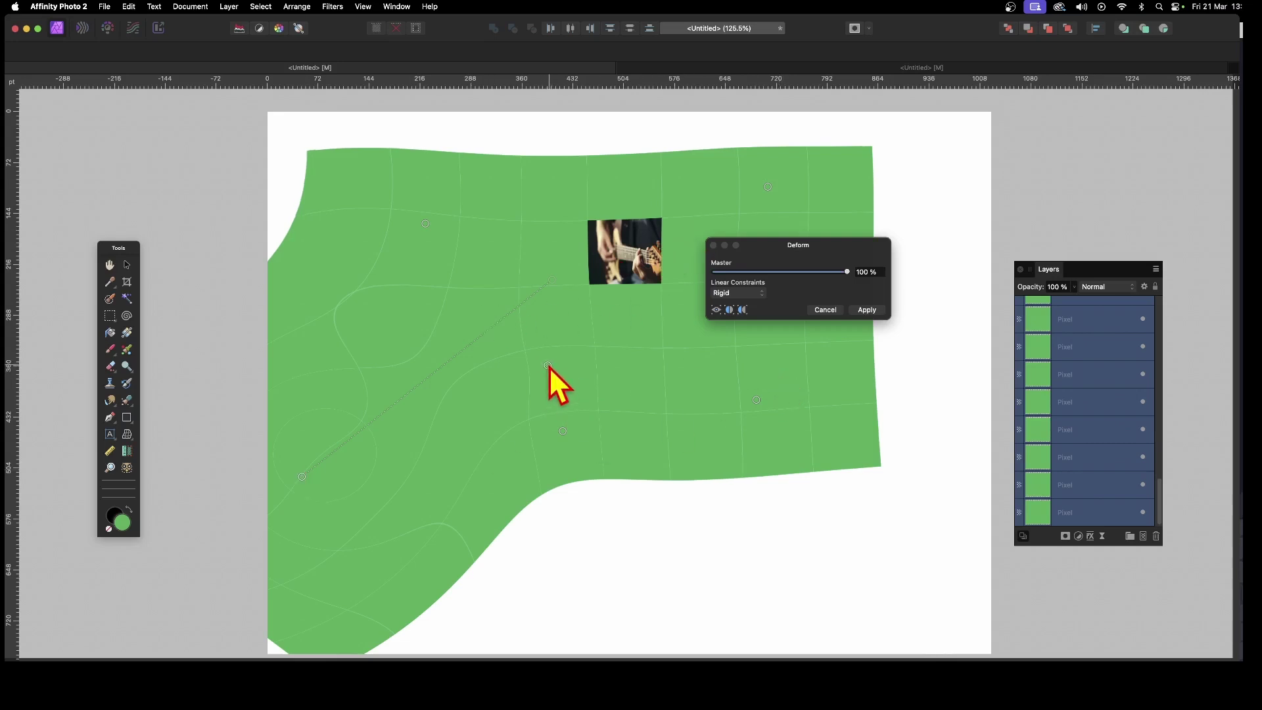
drag(549, 366, 651, 525)
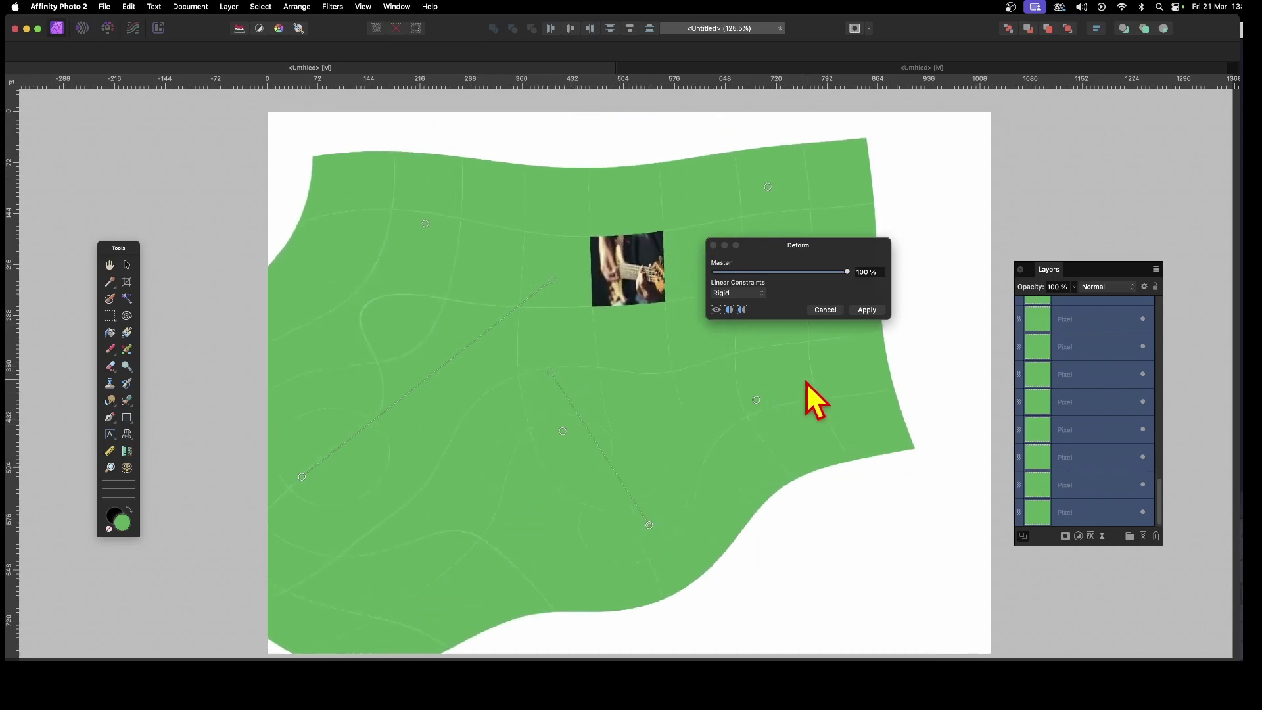
drag(807, 379, 897, 506)
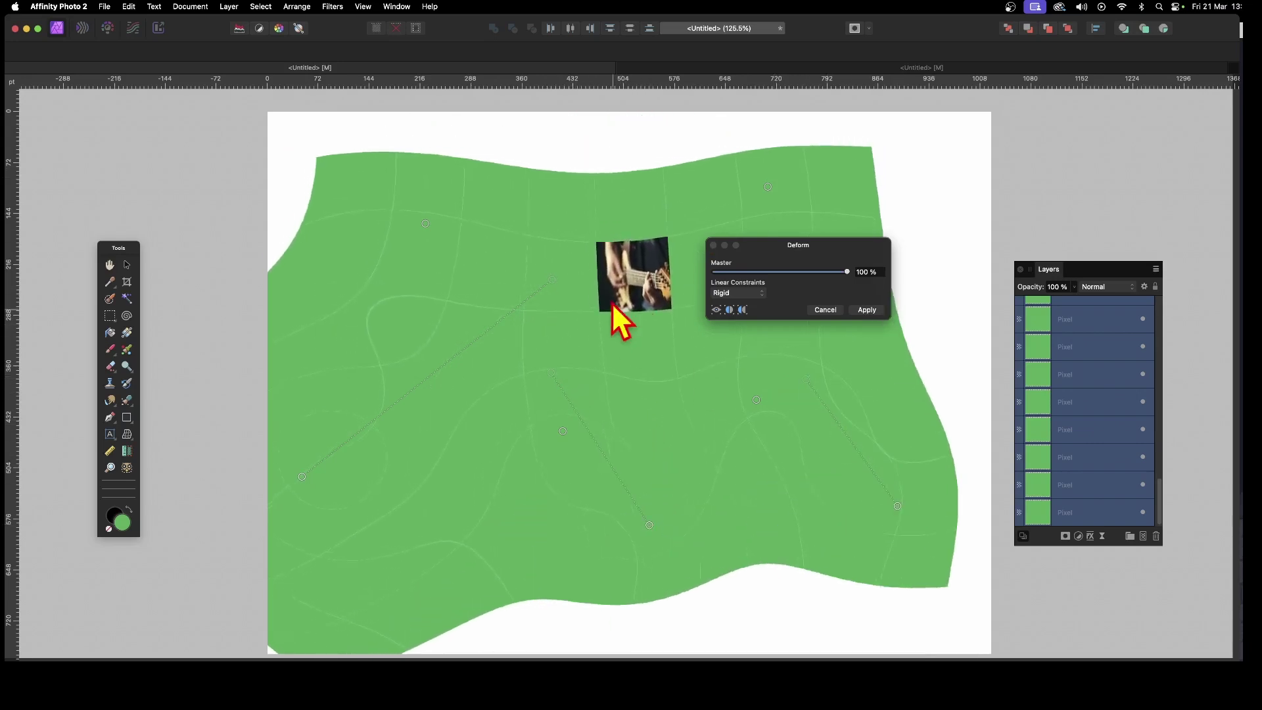
drag(633, 287, 560, 197)
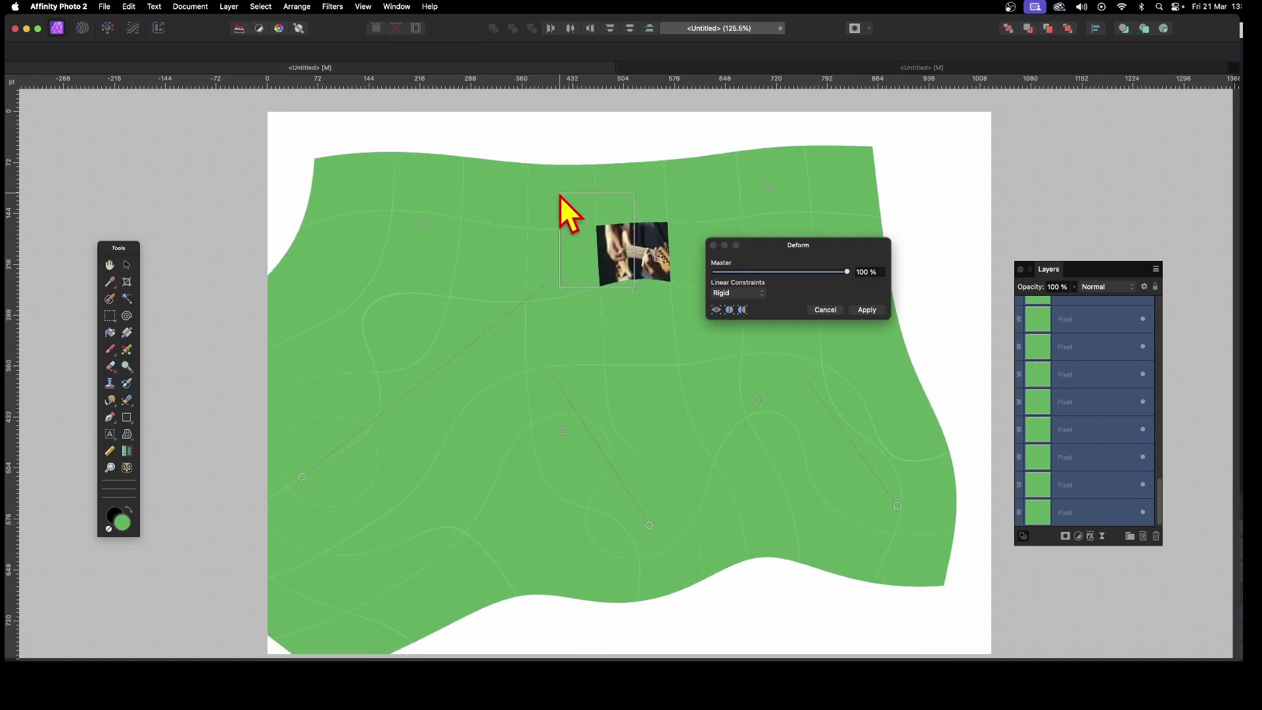
drag(628, 279, 482, 207)
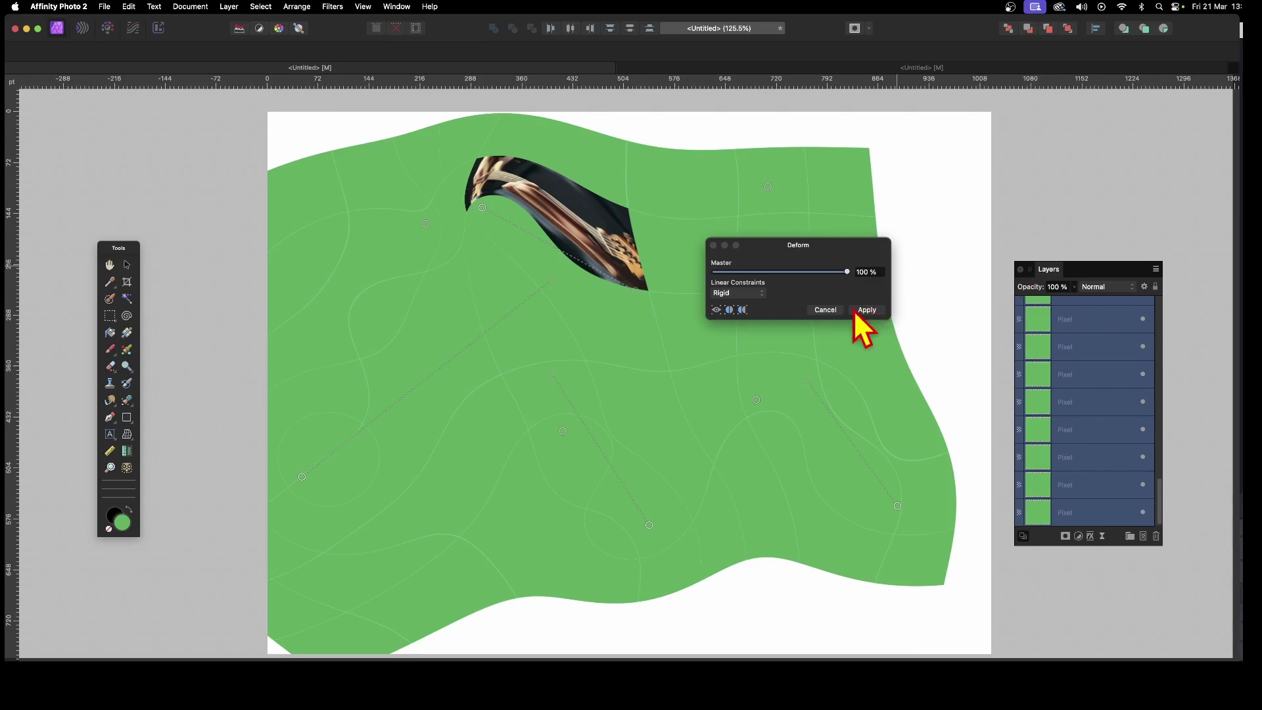
Step: Compare the Similarity and Rigid linear constraints, apply the Deform filter as Rigid, and undo it
click(754, 294)
click(745, 304)
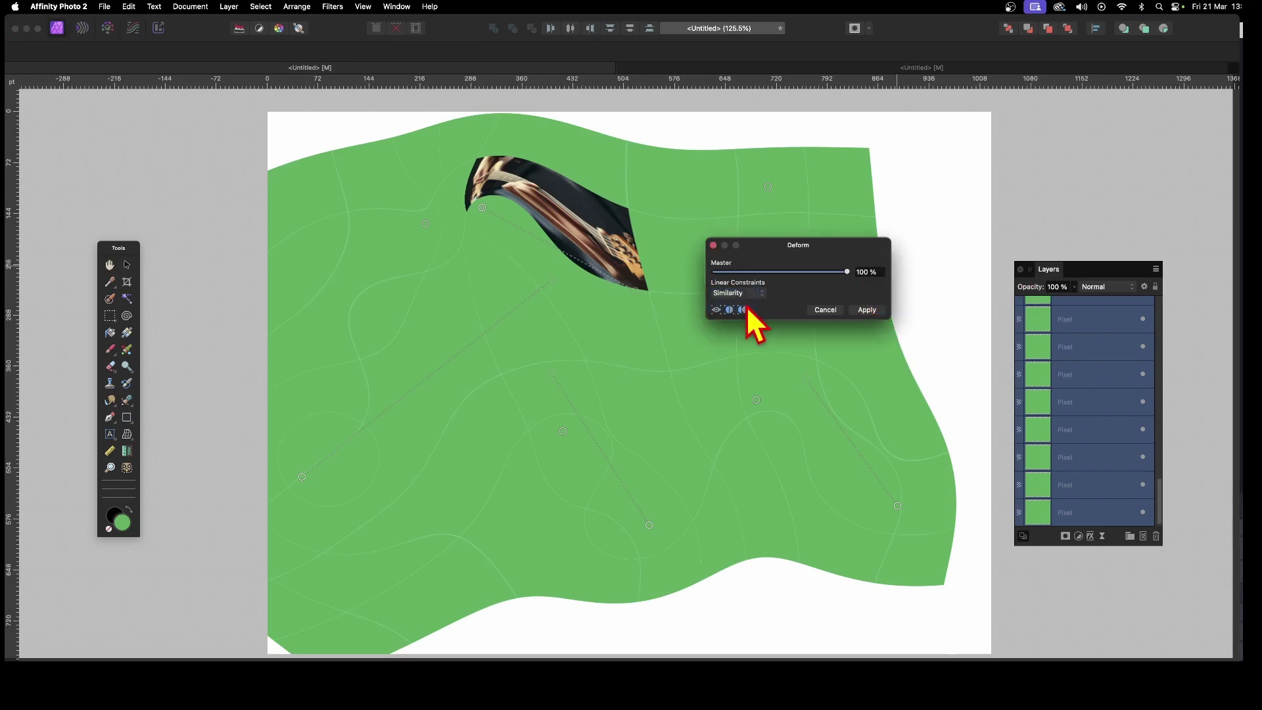
click(734, 293)
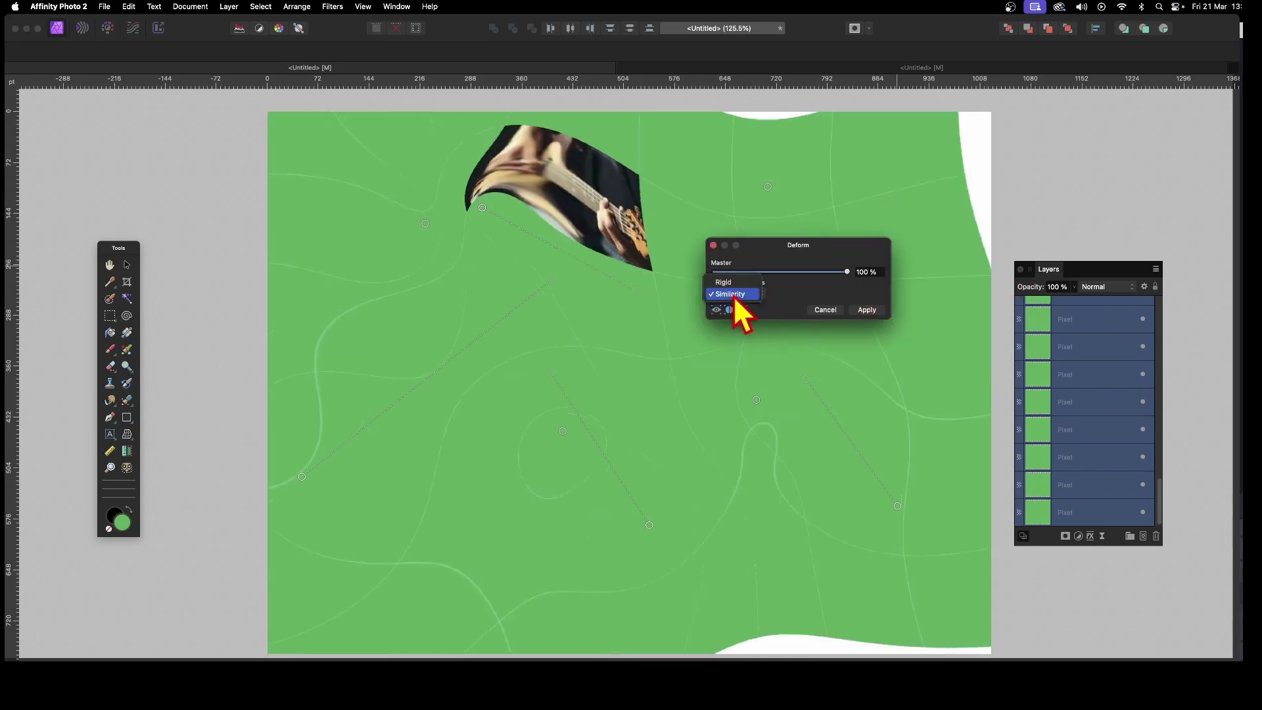
click(739, 285)
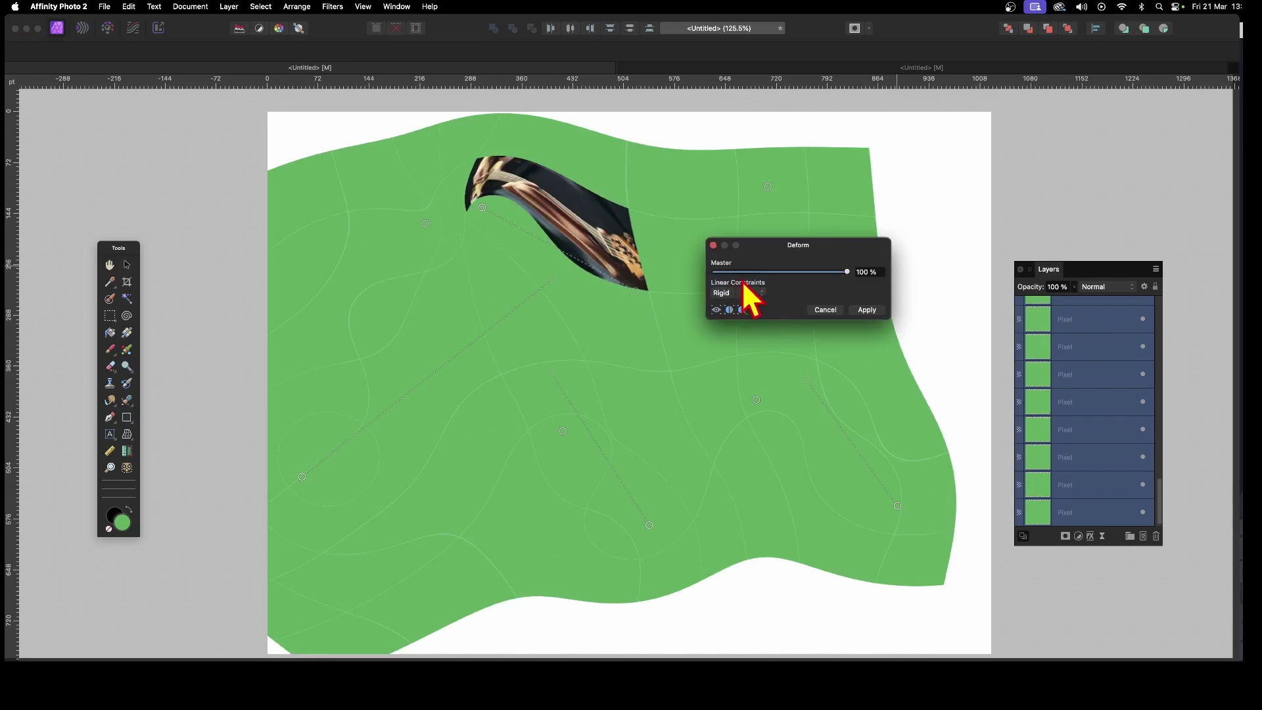
click(868, 310)
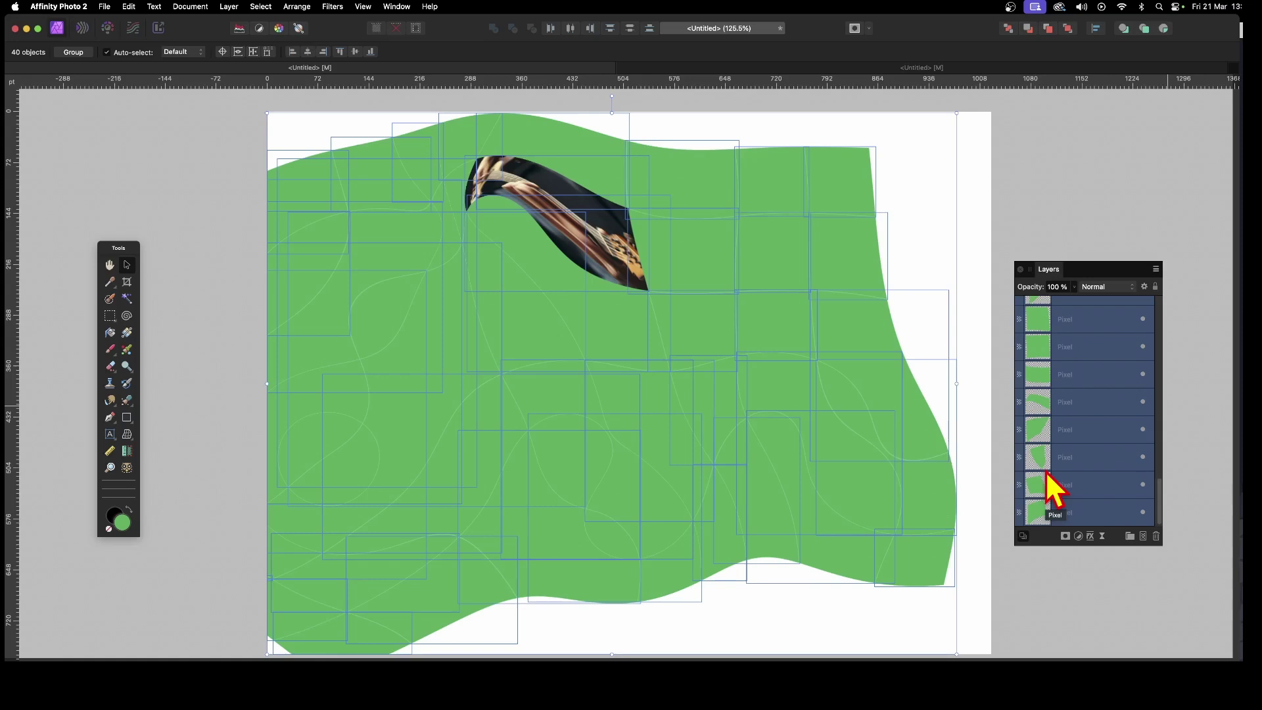
key(super+z)
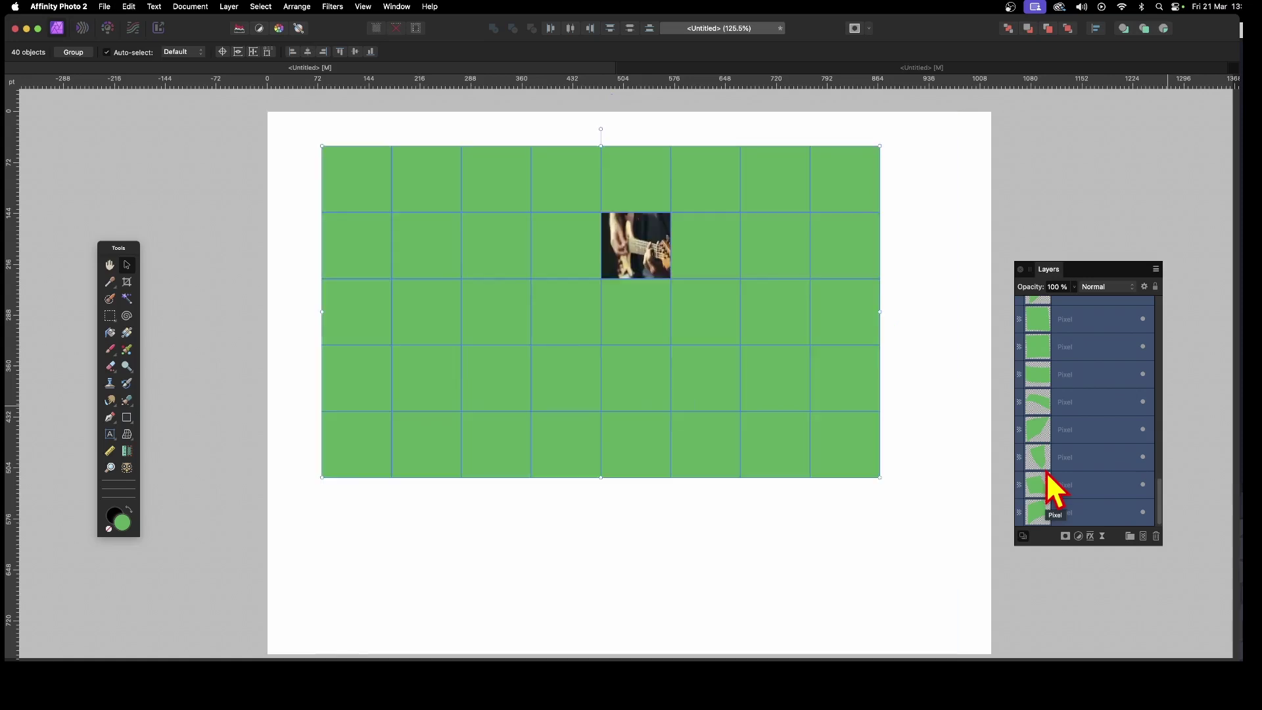
Step: Shrink the tile grid toward its lower-right corner and apply a Lighting spotlight from its upper-right edge, at 28% distance and 35.4° azimuth
drag(322, 145, 481, 256)
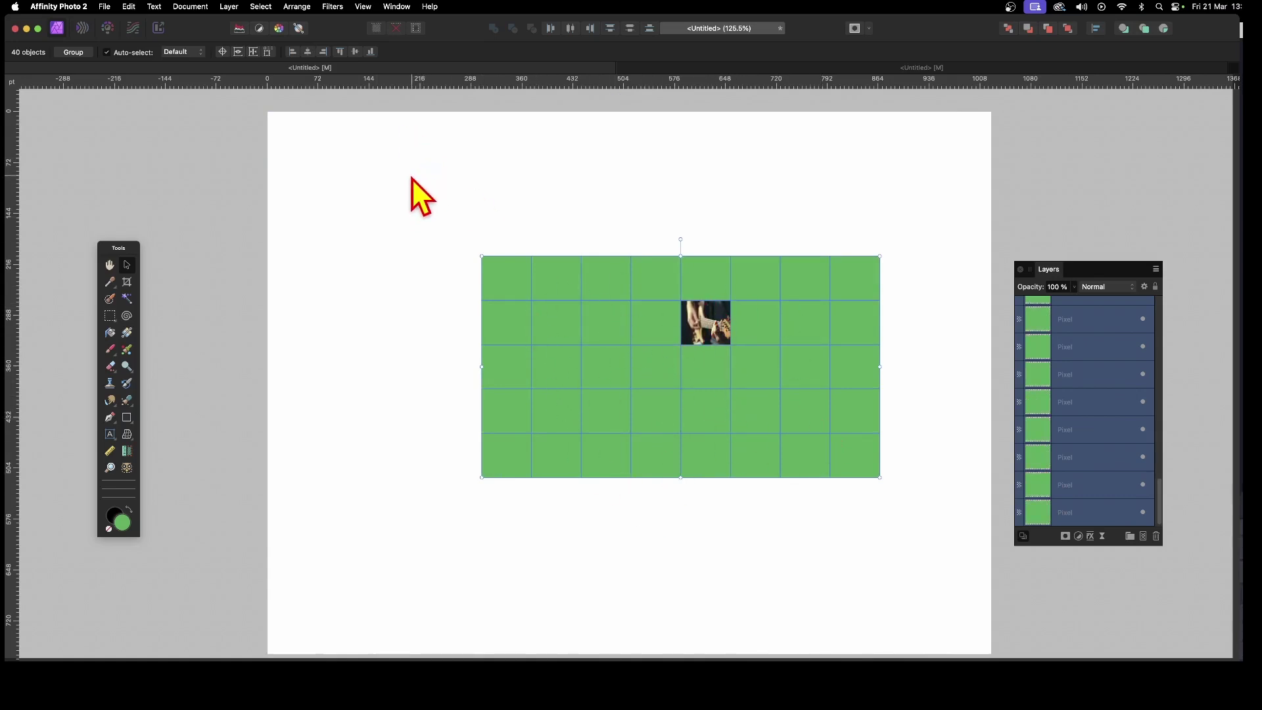
click(336, 6)
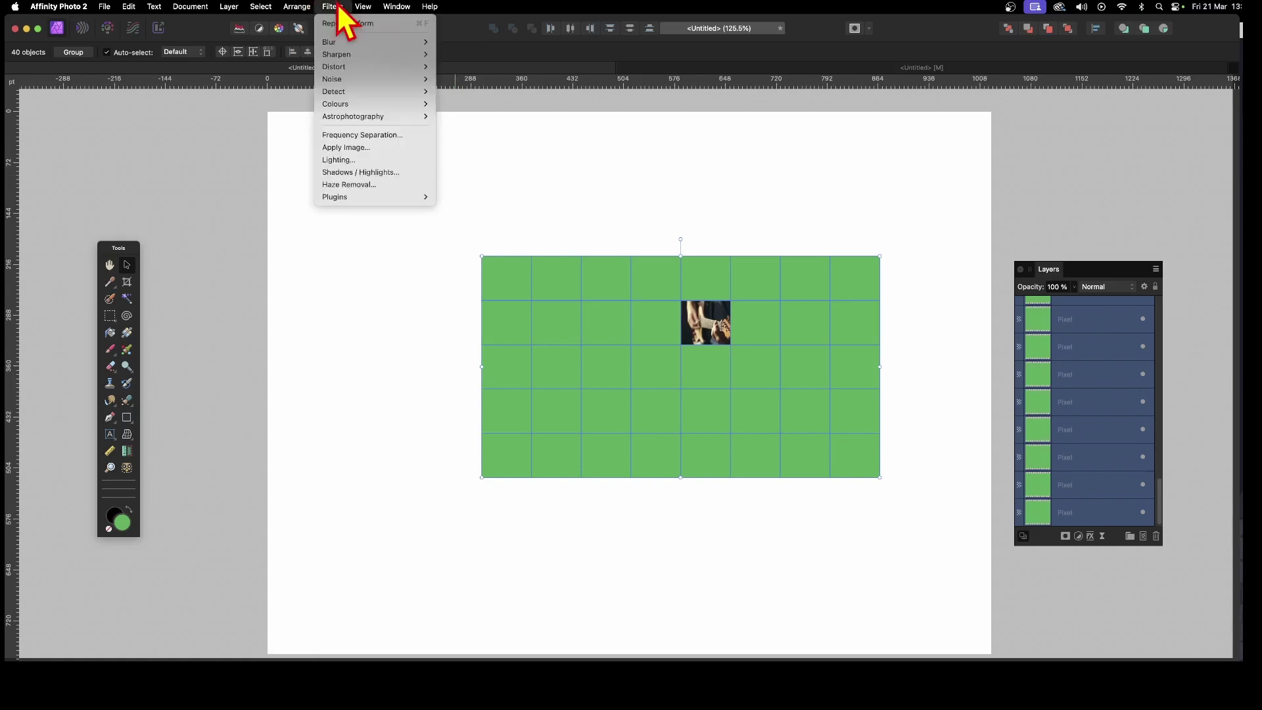
click(342, 161)
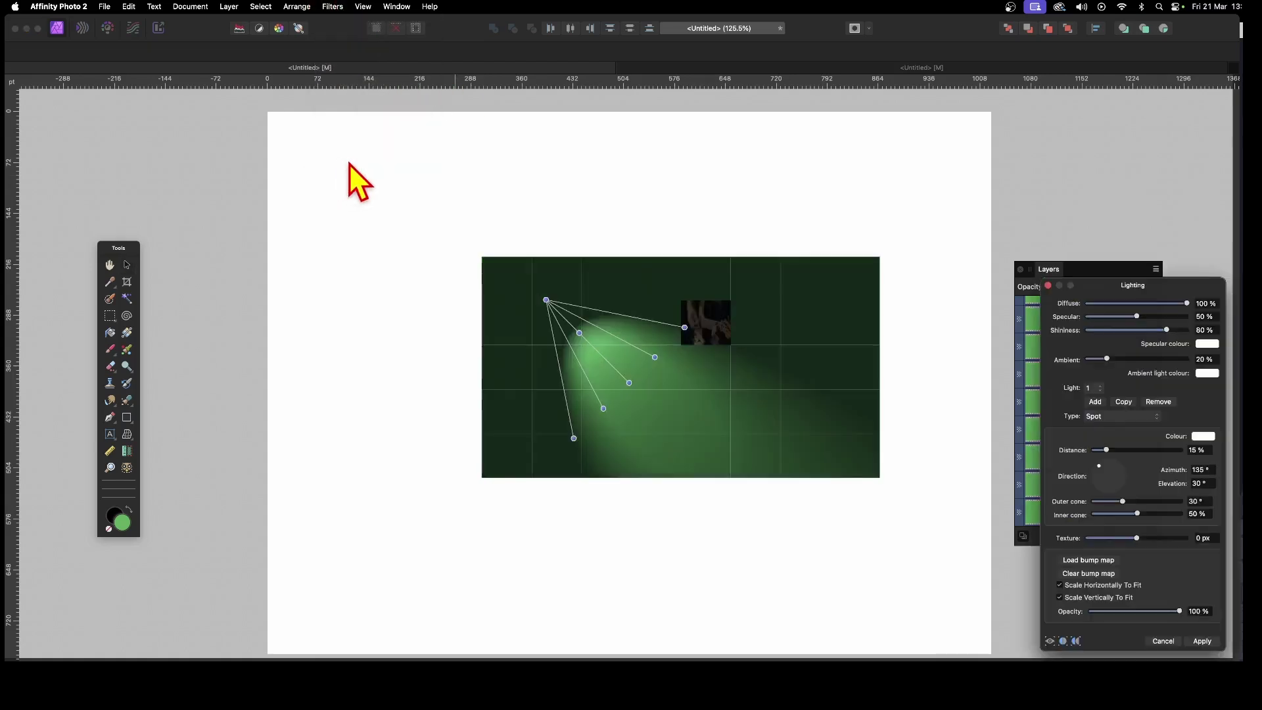
click(547, 301)
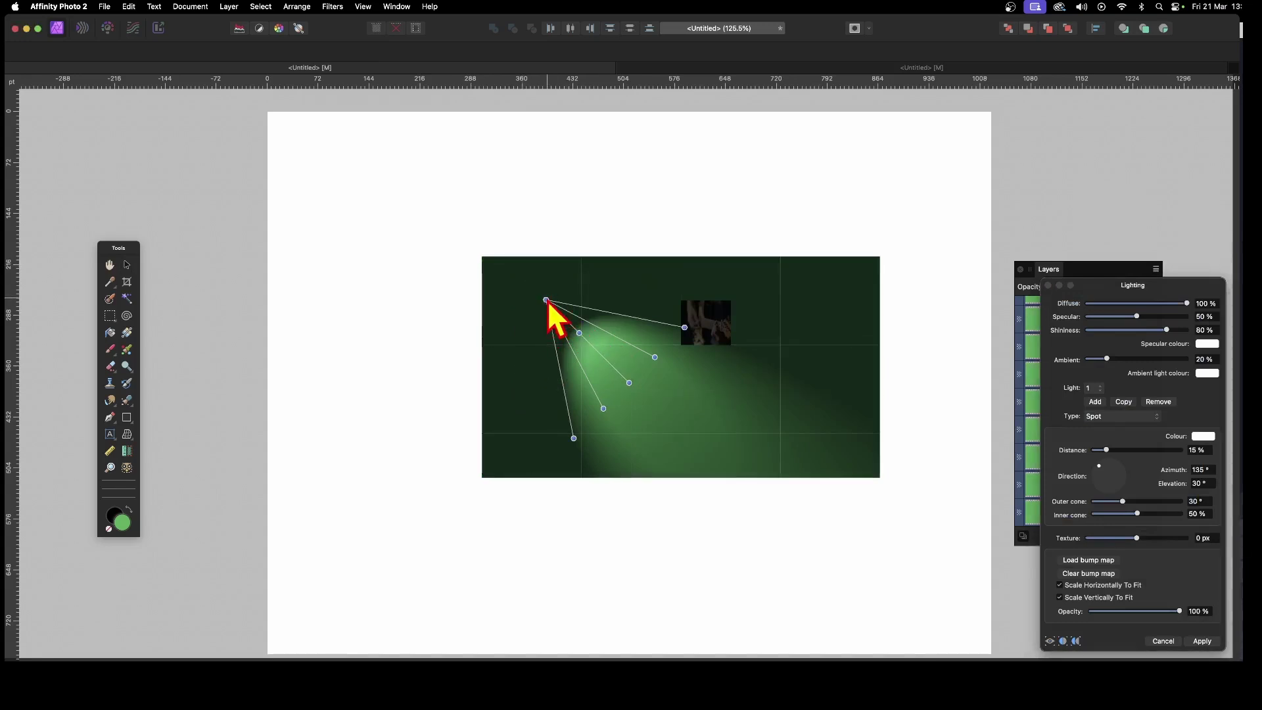
drag(546, 301, 809, 255)
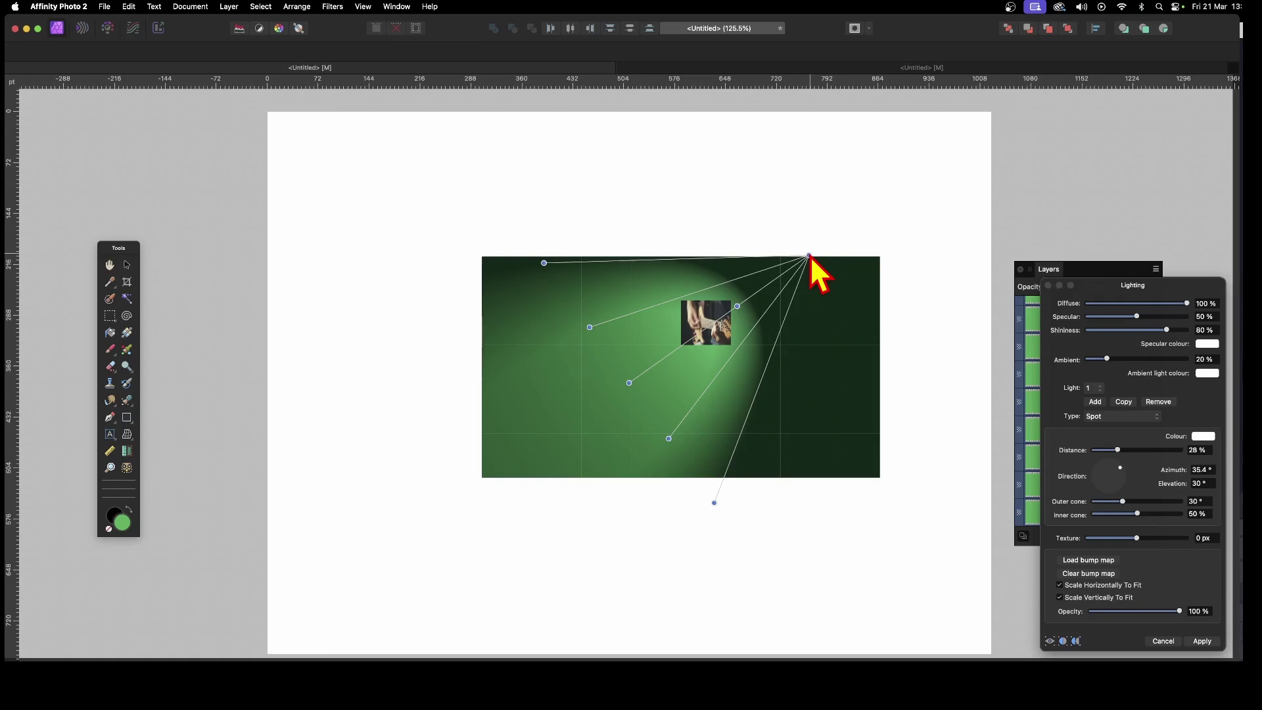
click(1201, 641)
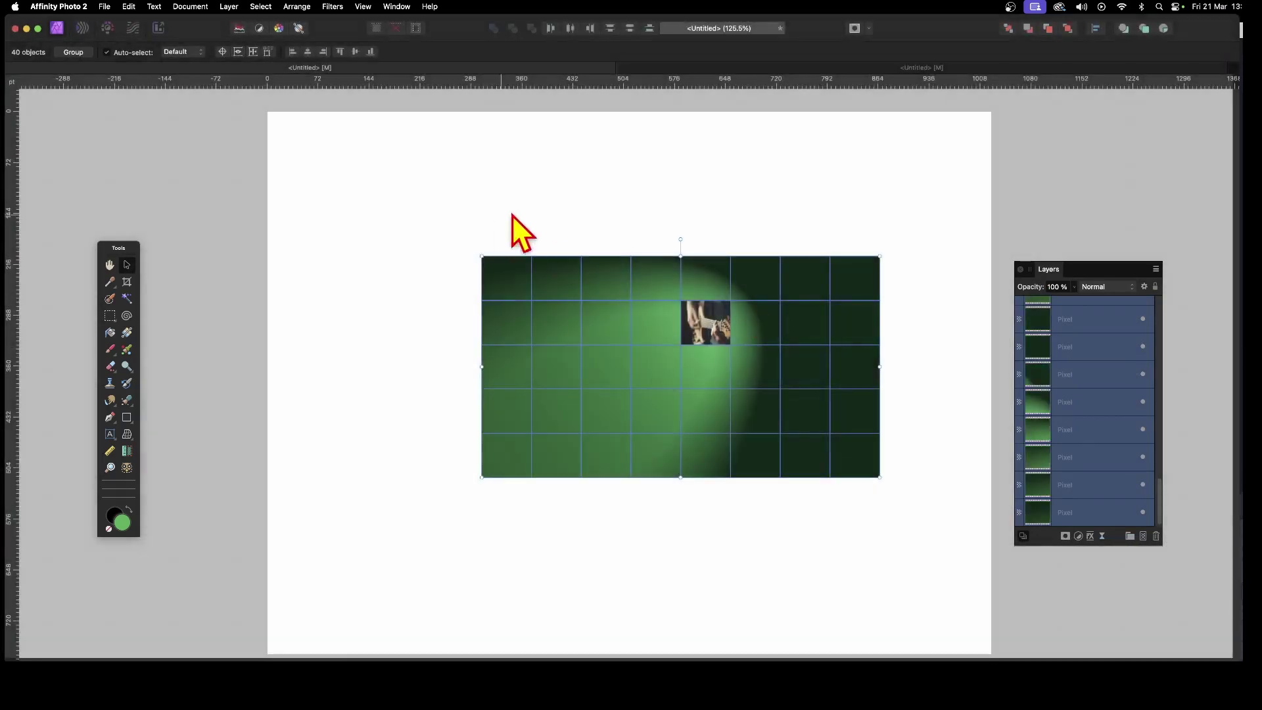
Step: Deselect the grid and pull the first five top-row tiles and two second-row tiles out of place individually
click(535, 218)
drag(511, 269, 475, 237)
drag(552, 273, 597, 242)
drag(656, 270, 713, 246)
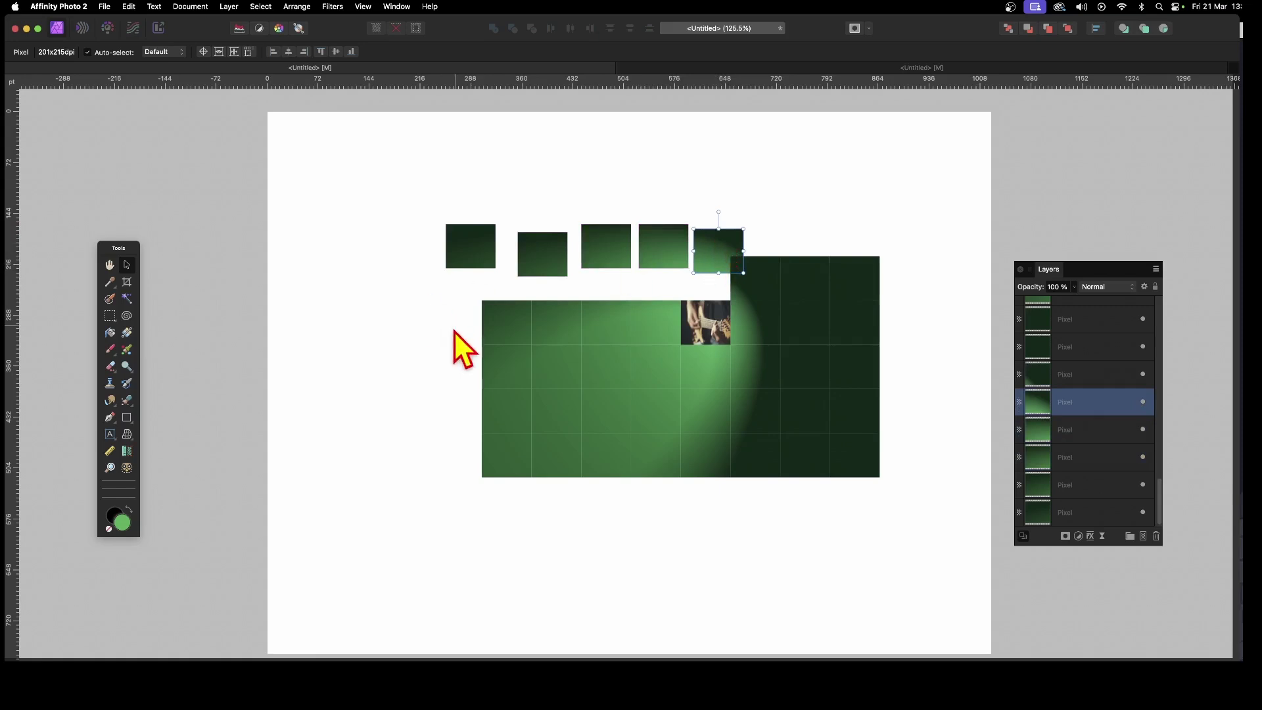
drag(489, 325, 479, 309)
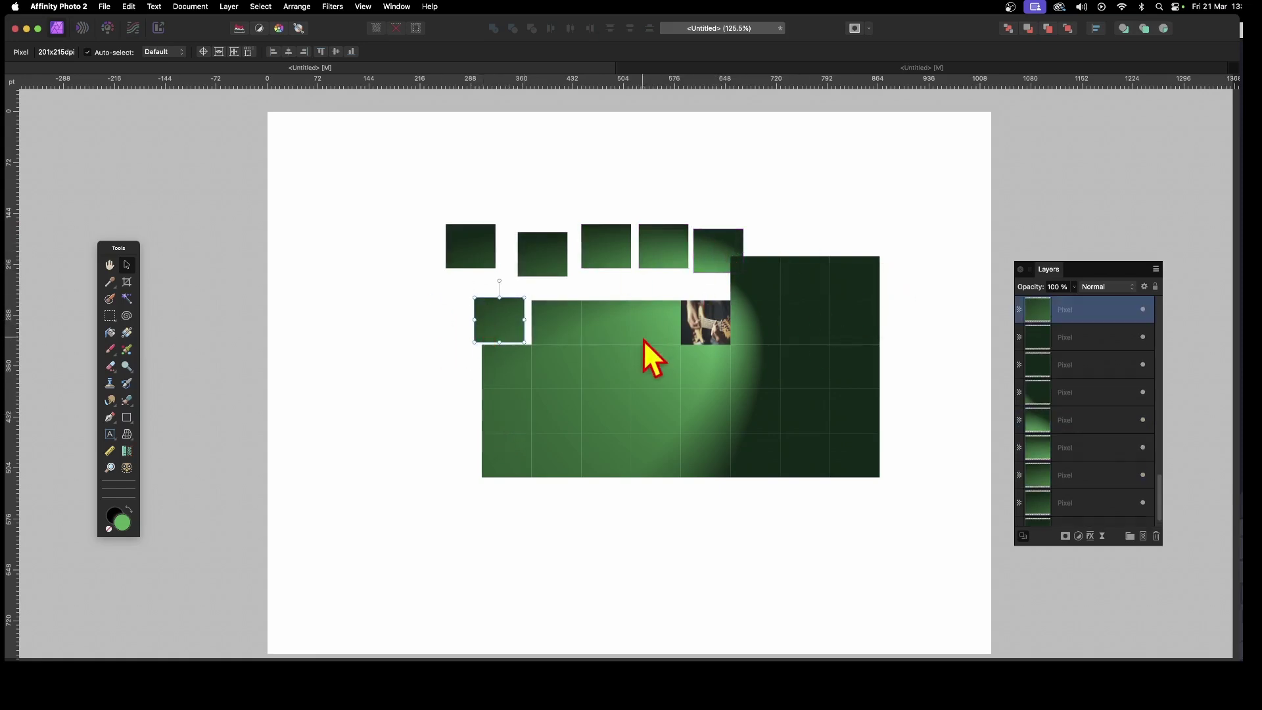
drag(644, 341, 661, 311)
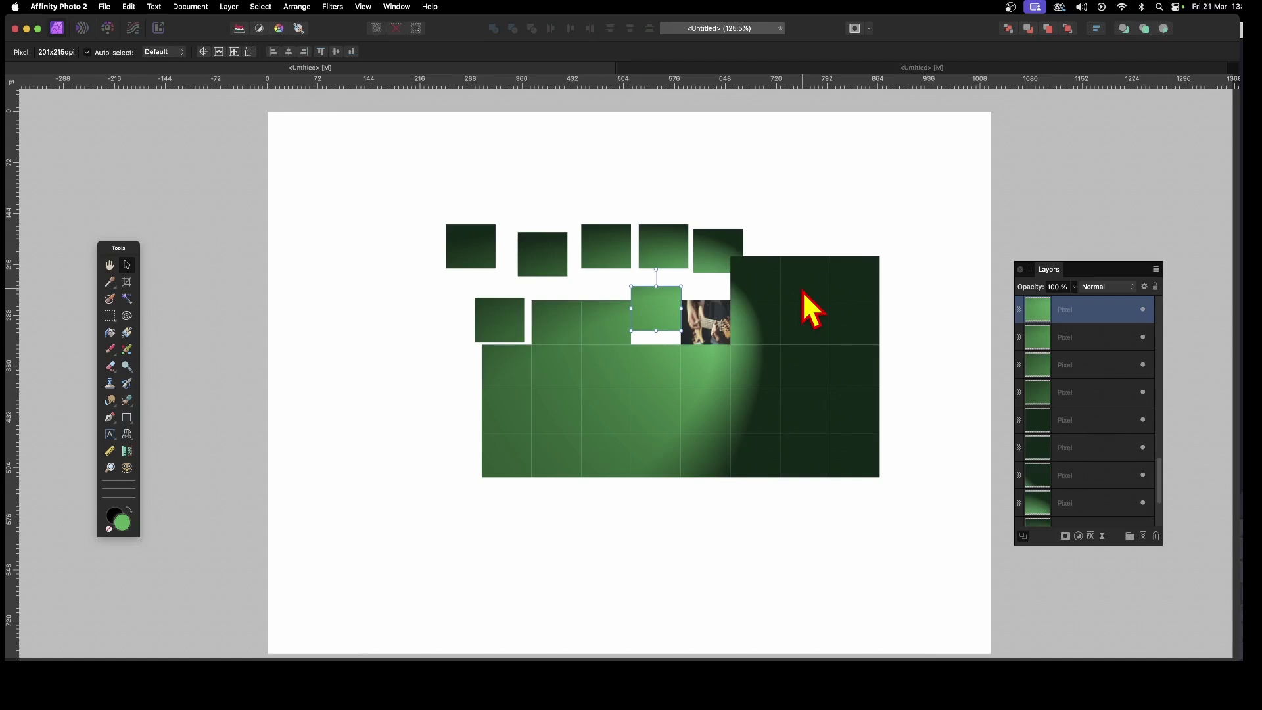
Step: Undo all the individual tile moves
key(super+z)
key(super+z)
key(super+z)
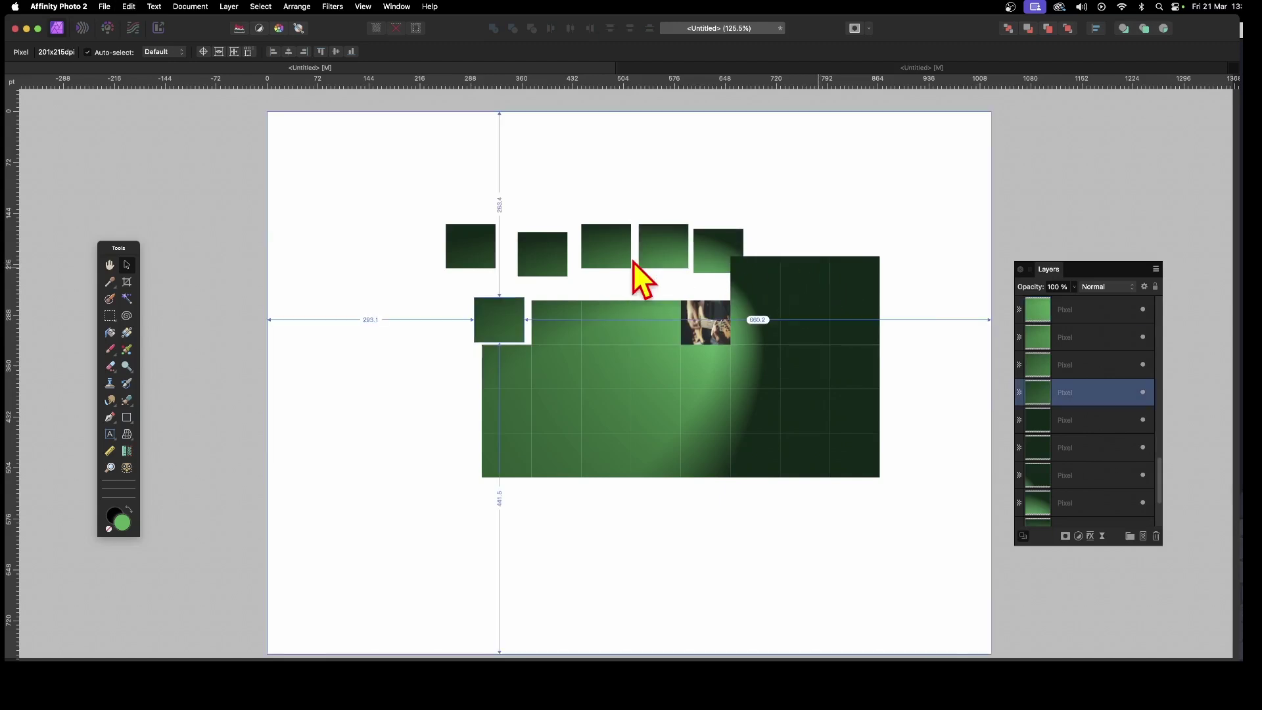
key(super+z)
key(super+z)
key(super+z)
key(super+z)
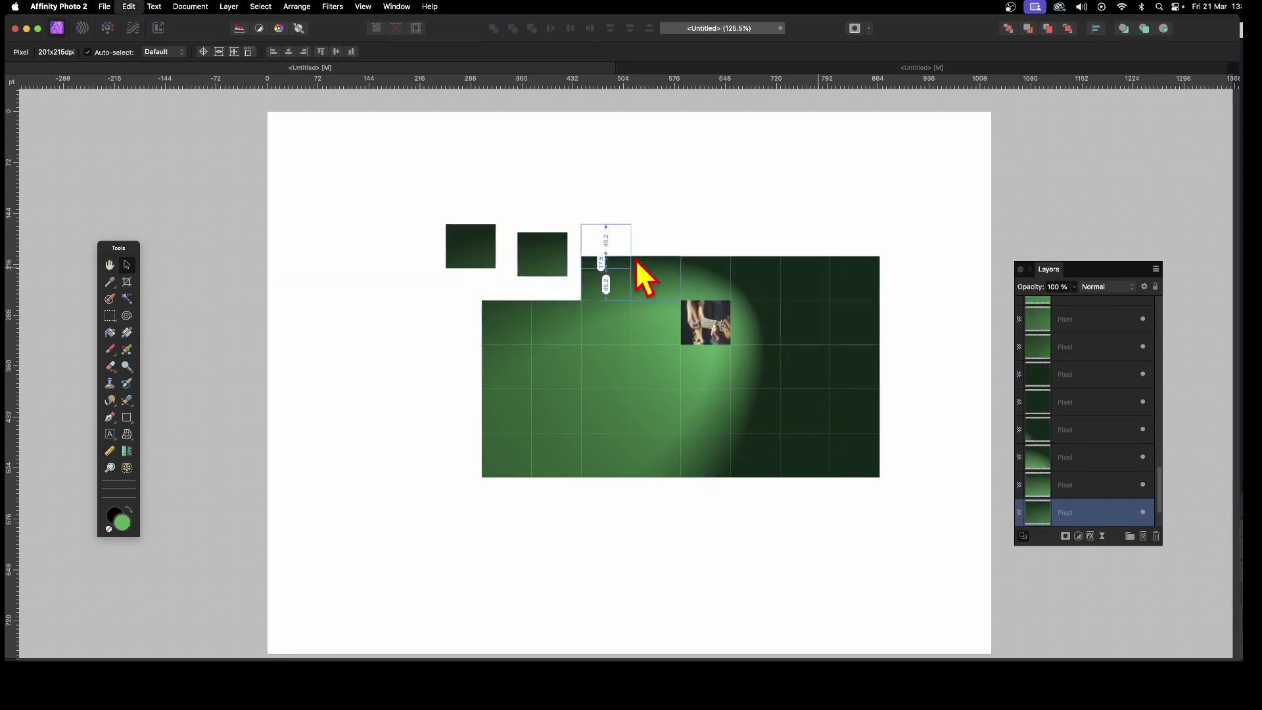
key(super+z)
key(super+z)
key(super+z)
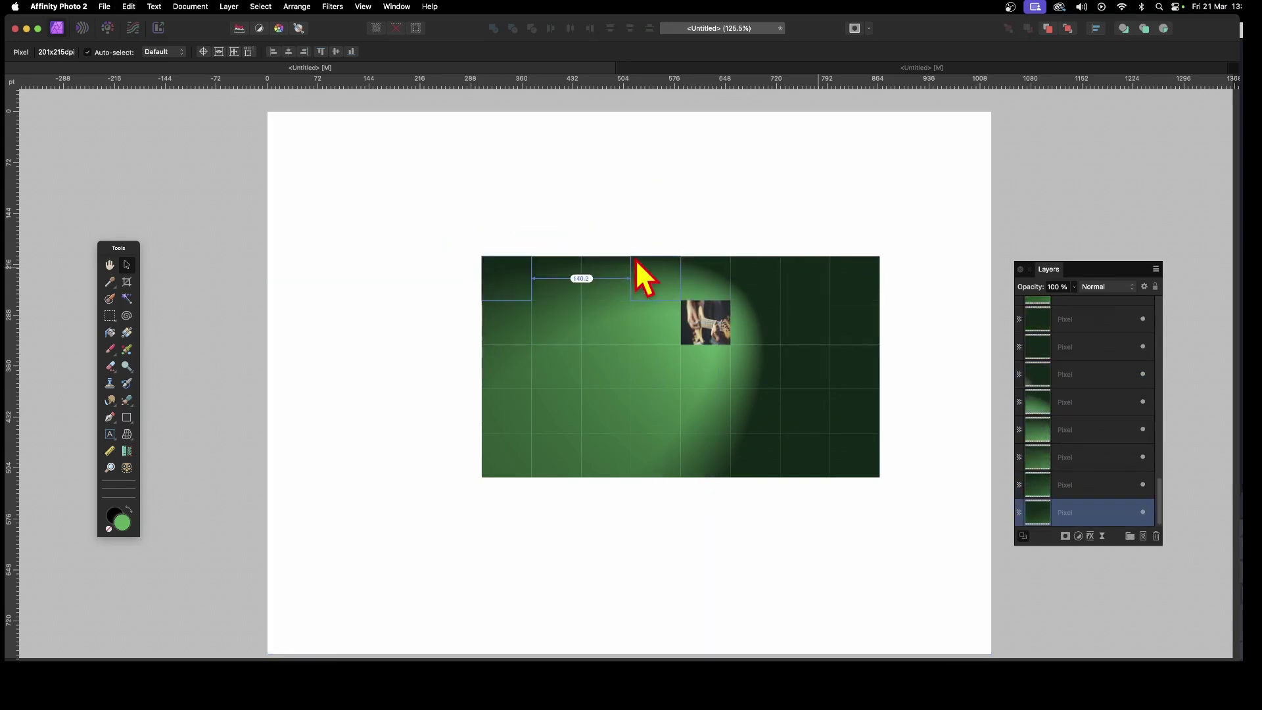
Step: Select all the tiles together and move the whole grid slightly up and to the left on the page
click(395, 216)
drag(405, 189, 962, 569)
drag(858, 341, 819, 322)
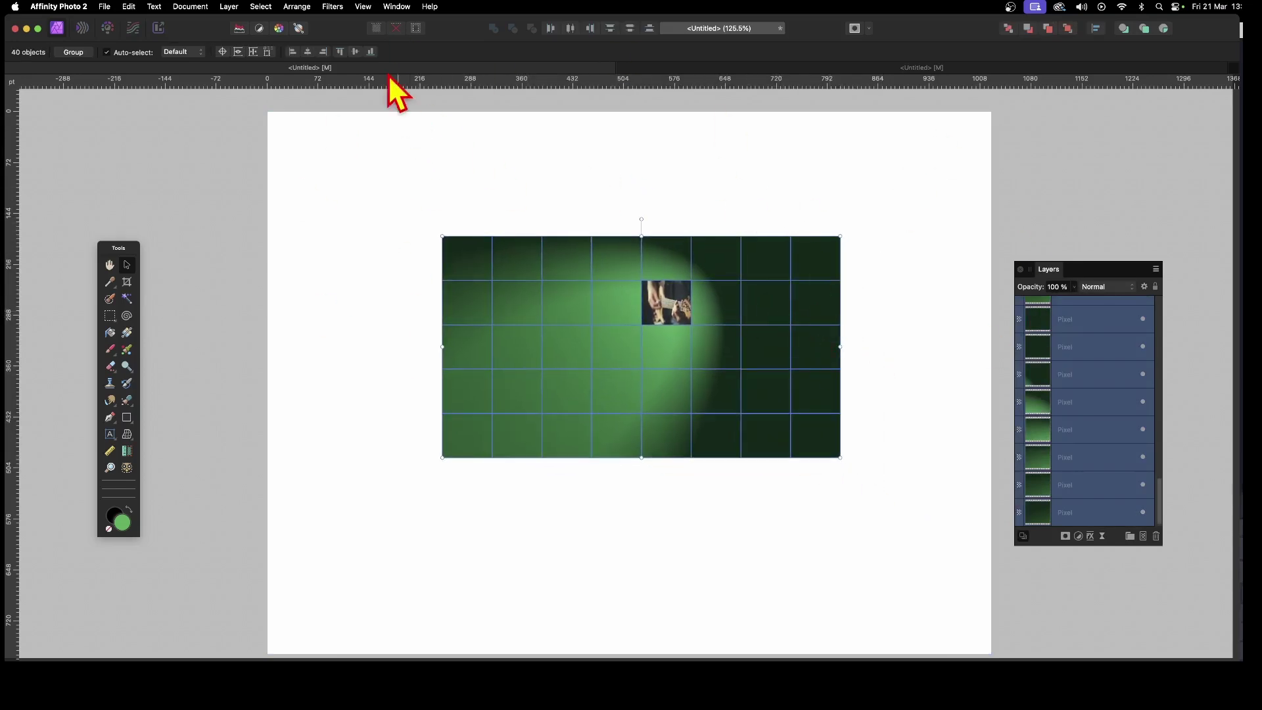
Step: Start another Lighting filter on all the tiles and place the spotlight source above the grid, at 30% distance and 64.7° azimuth
click(332, 8)
mouse_move(336, 67)
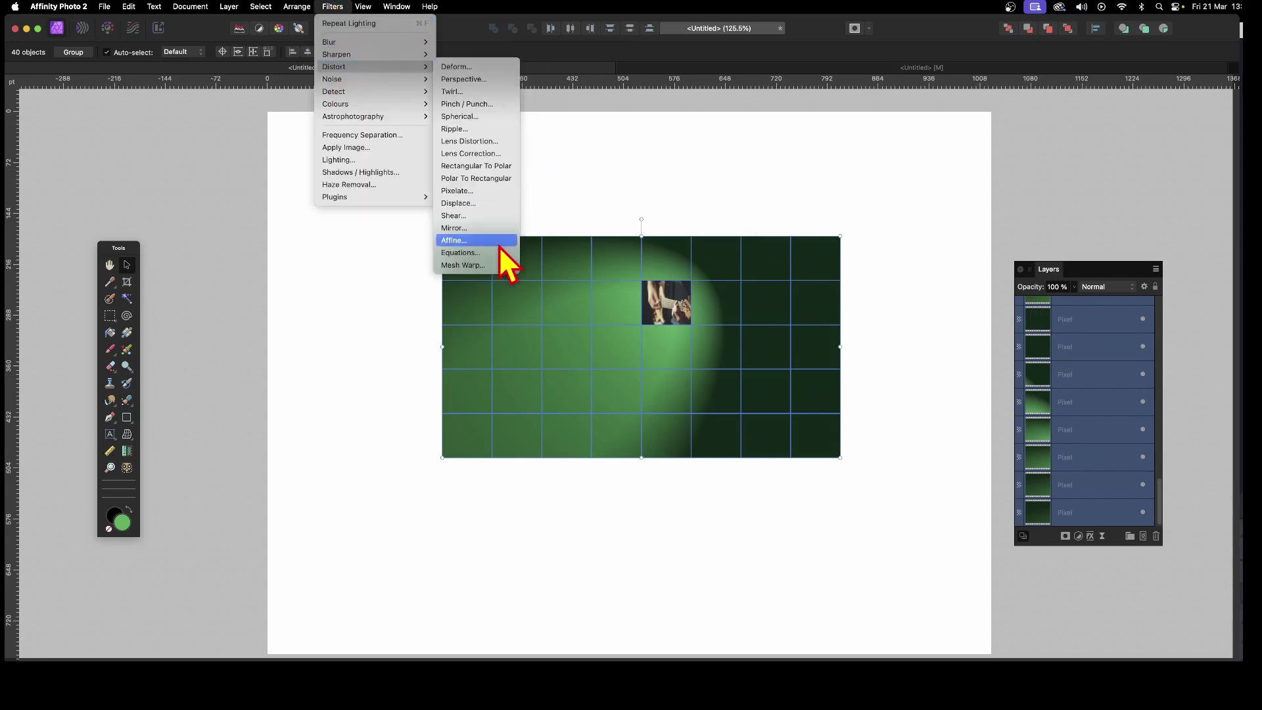
click(381, 163)
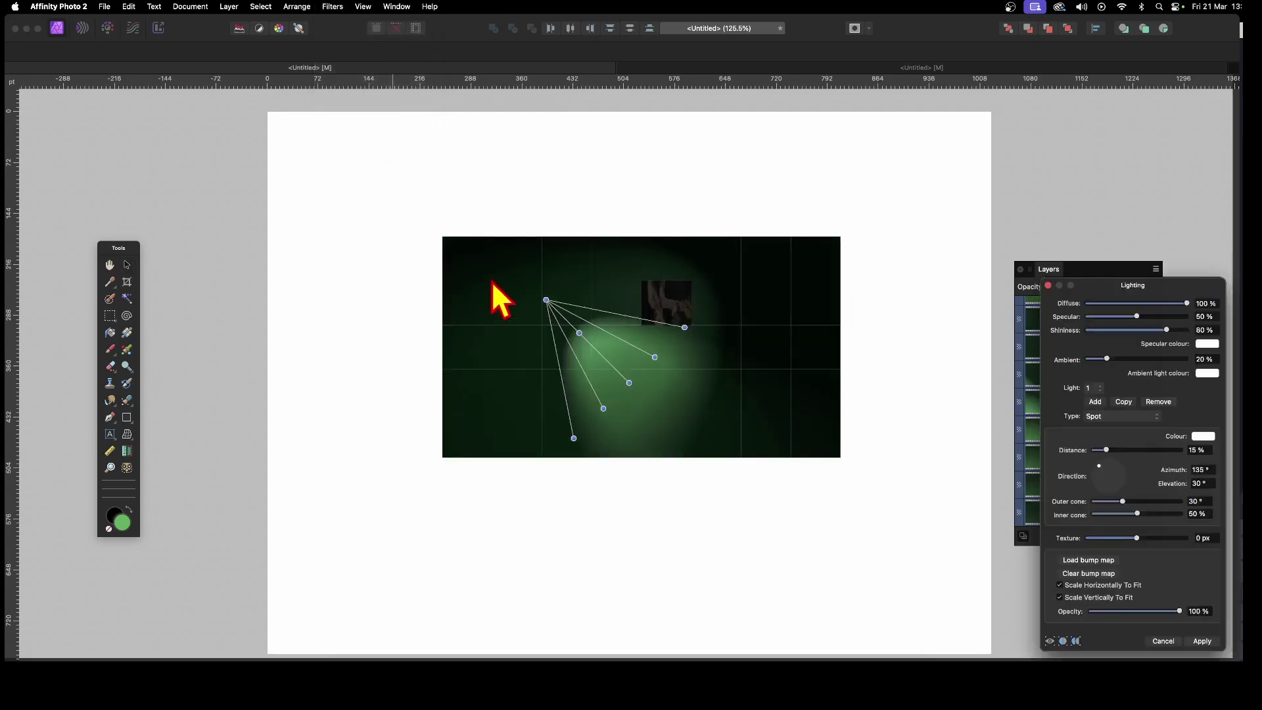
click(624, 268)
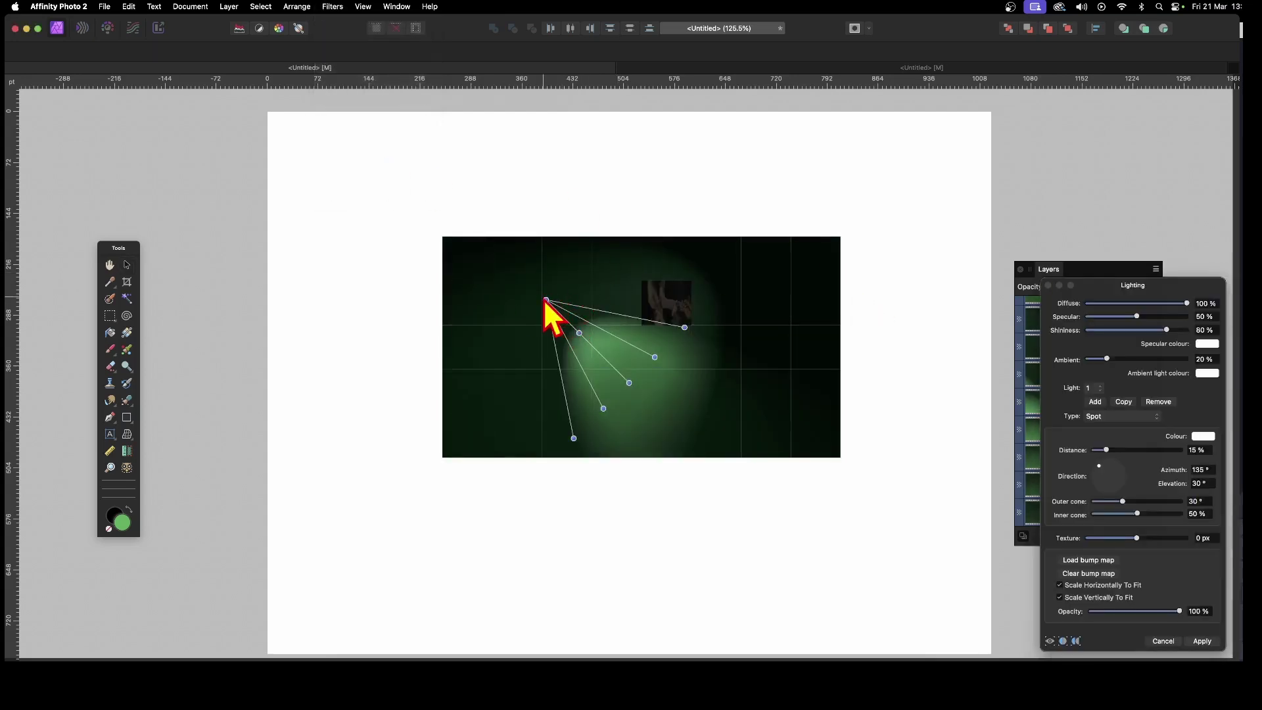
drag(546, 299, 730, 169)
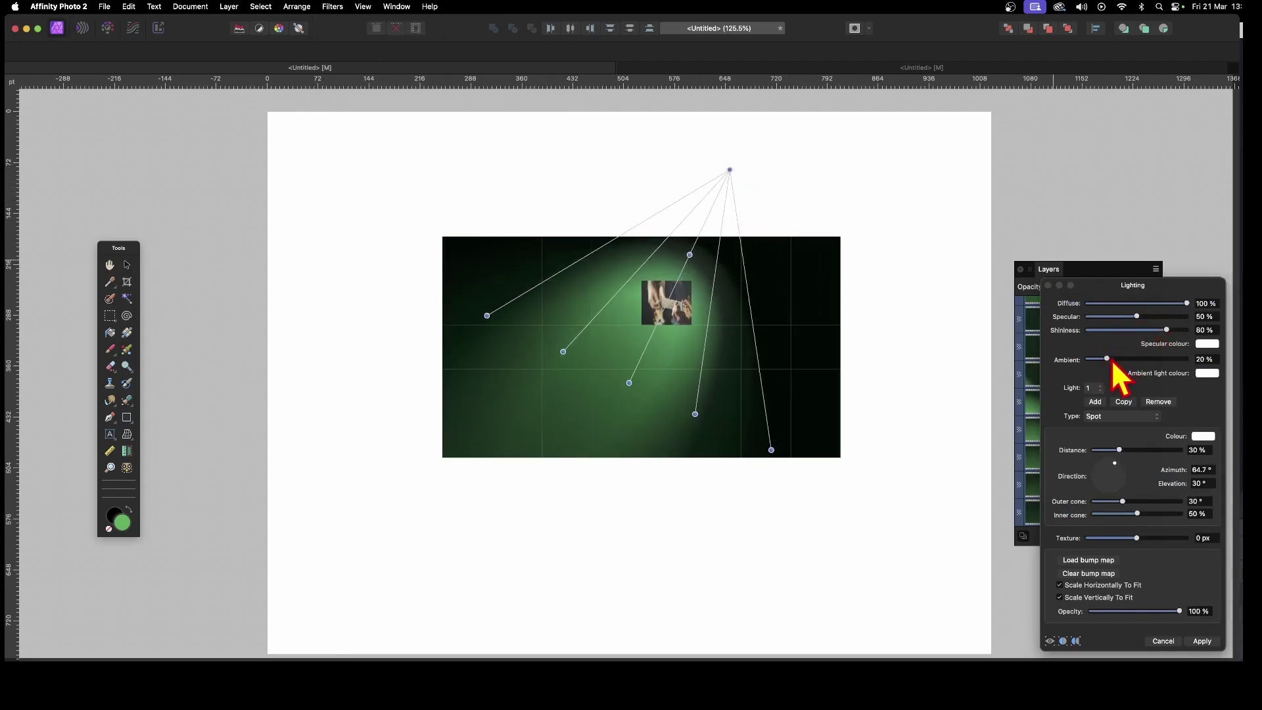
Step: Set the light's ambient level to 27% and texture to 37.6 px, and apply the Lighting filter
drag(1107, 360, 1116, 361)
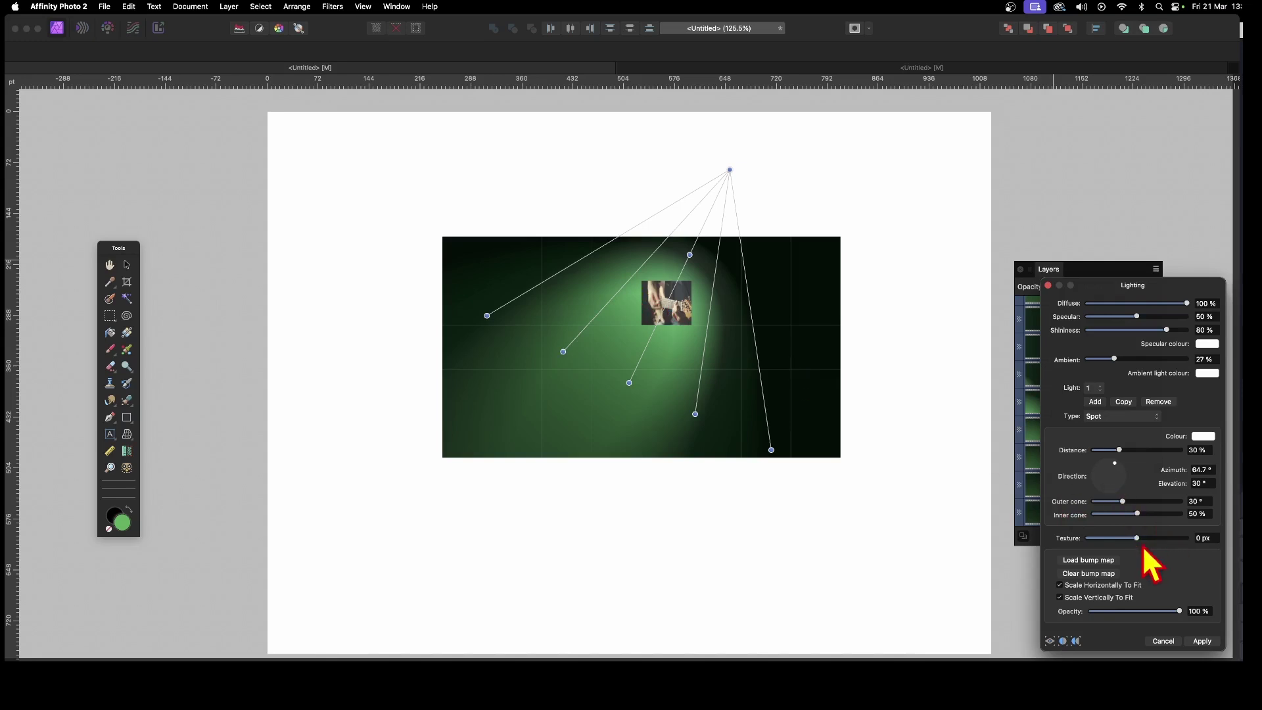
drag(1139, 539, 1173, 538)
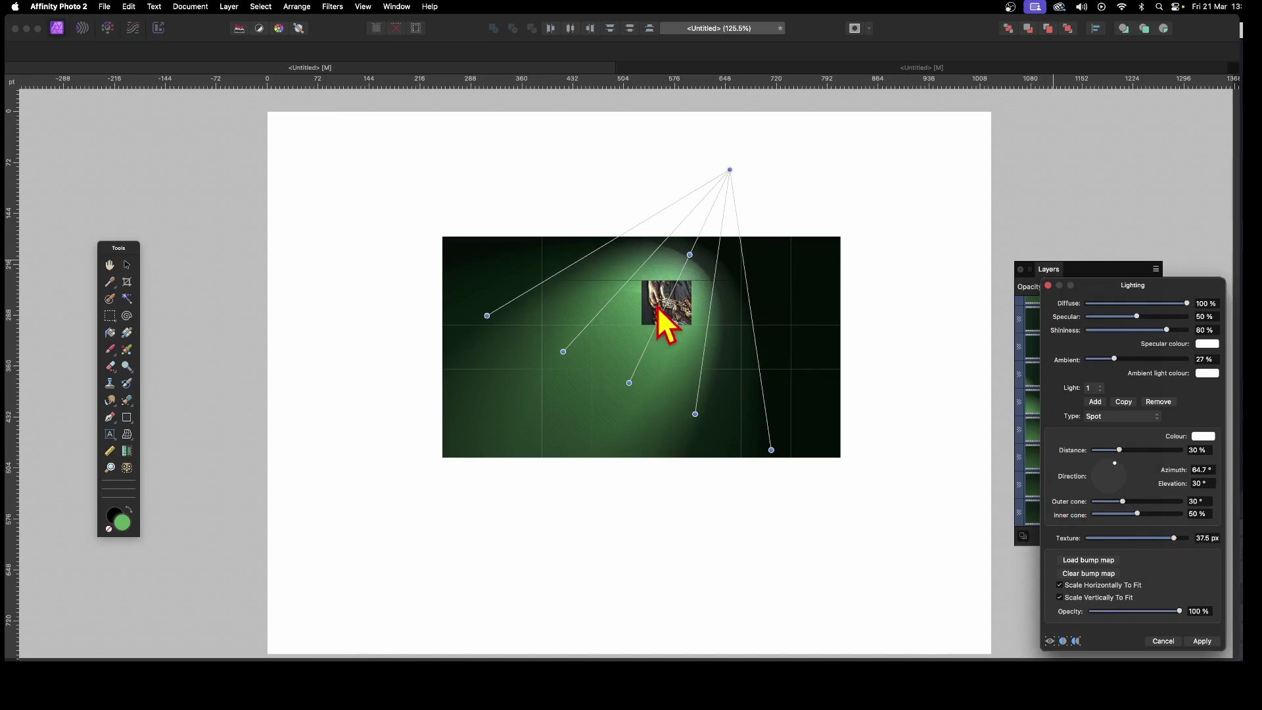
click(1200, 642)
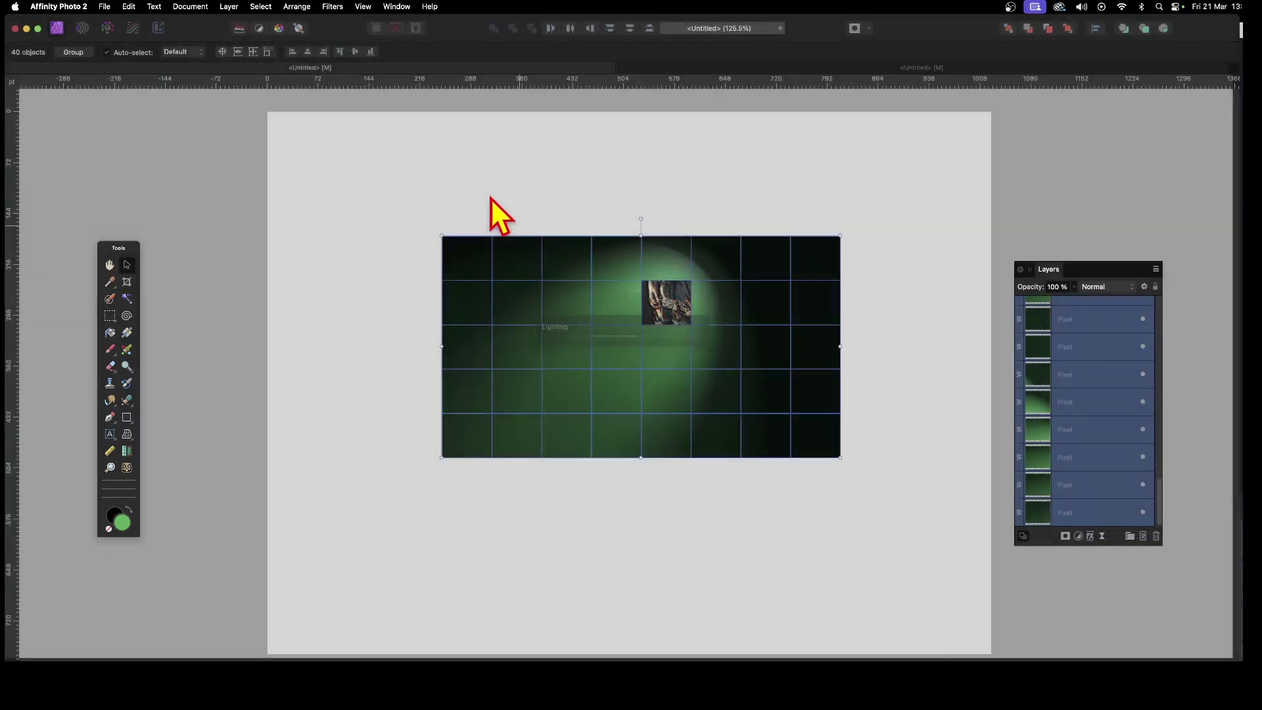
Step: Deselect the grid and pull the first three top-row tiles and several lower-middle tiles out of place individually
click(489, 210)
drag(460, 256, 431, 229)
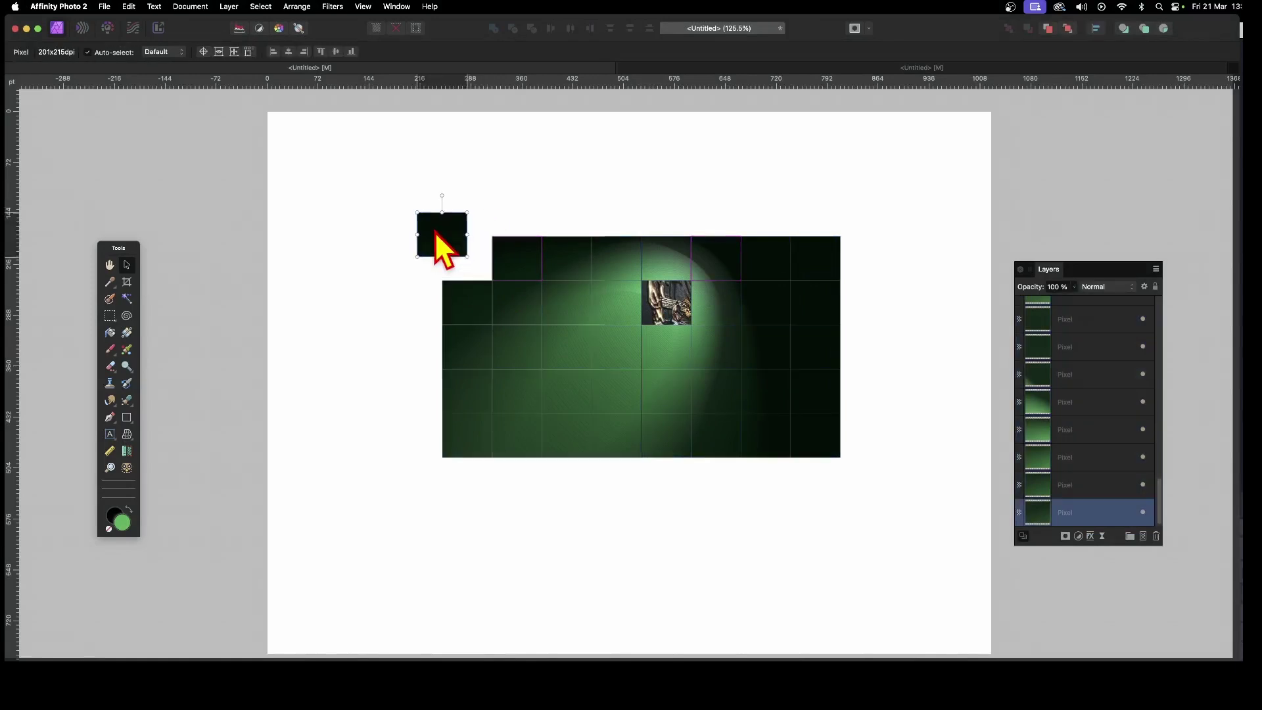
drag(506, 265, 563, 225)
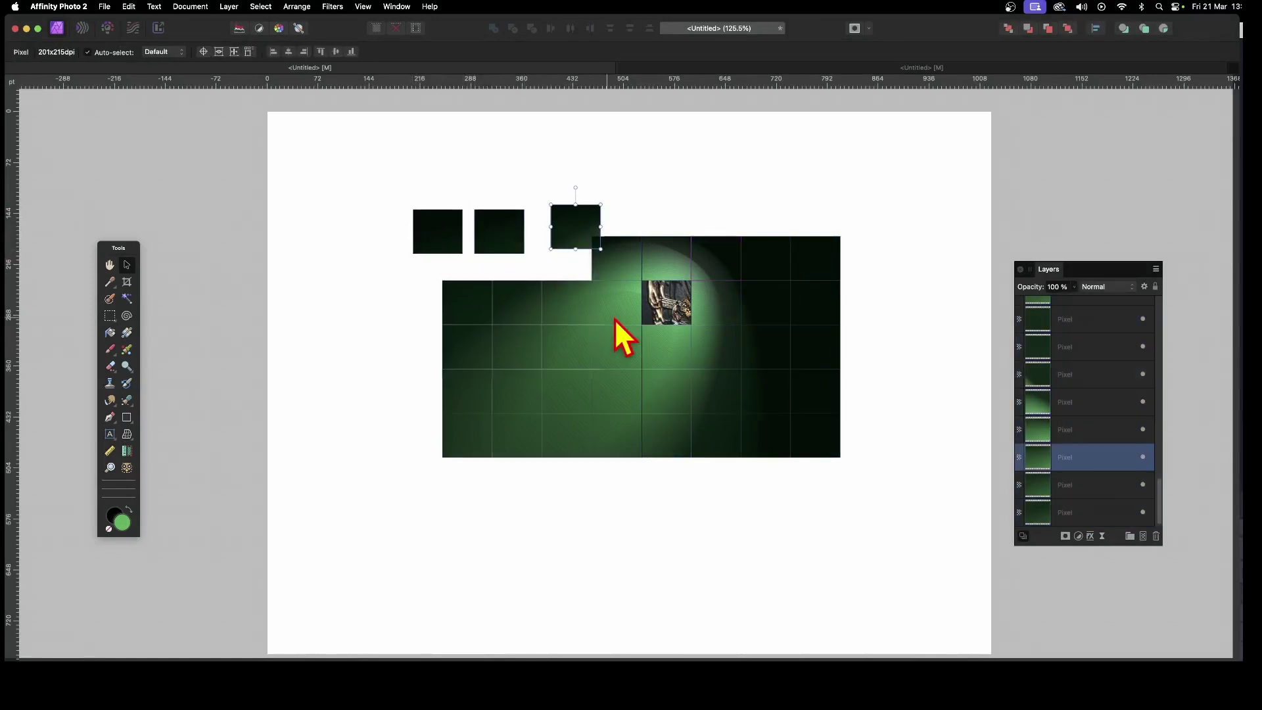
drag(668, 442, 543, 472)
click(611, 445)
drag(611, 408, 610, 423)
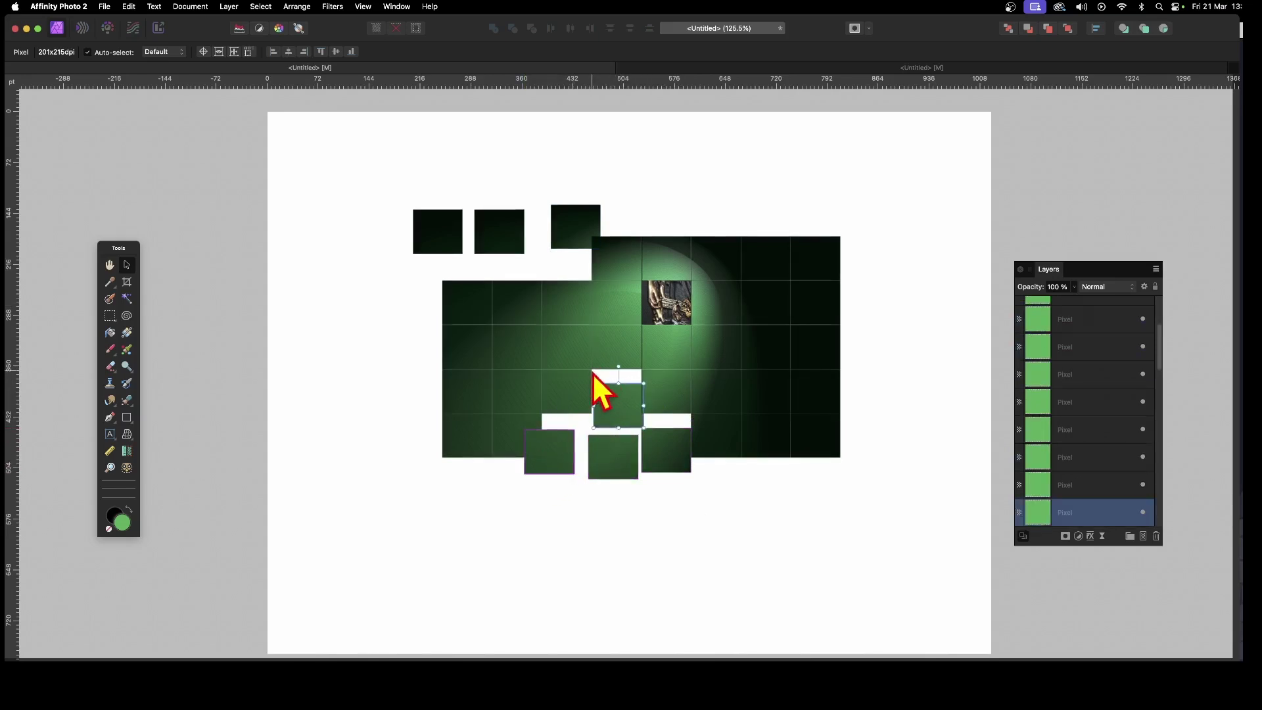
drag(594, 355, 598, 369)
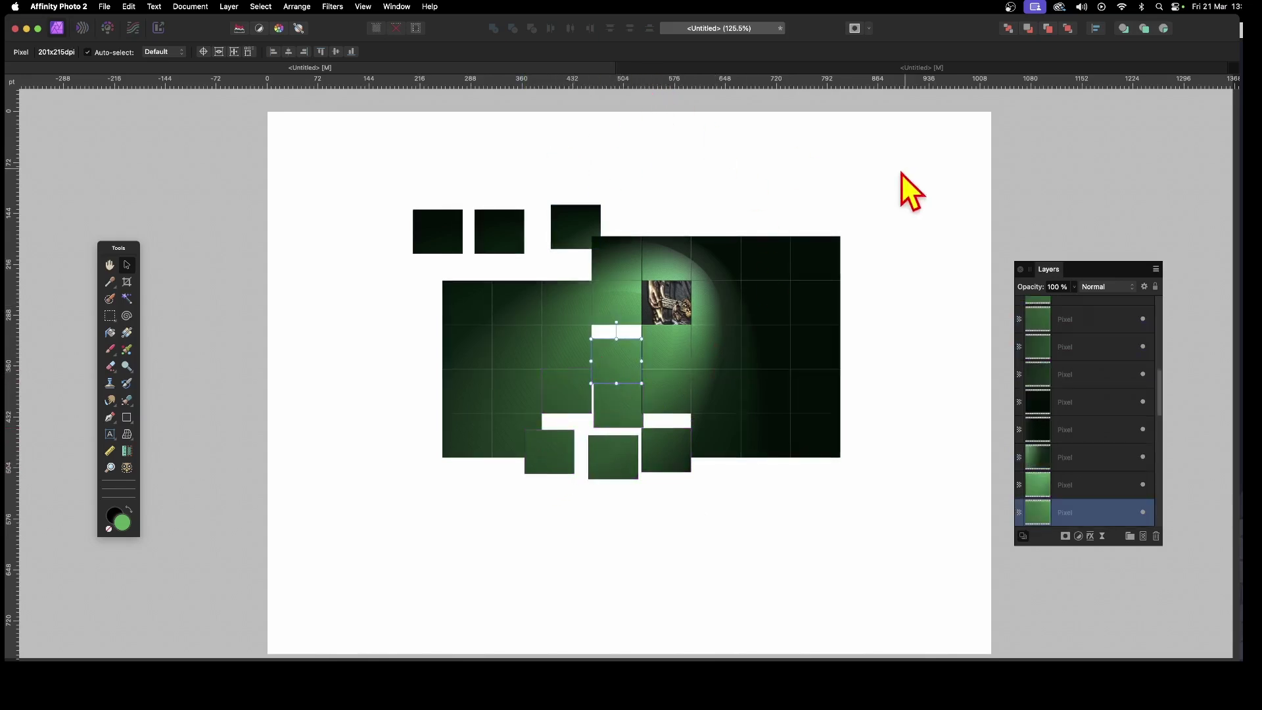
Step: Apply a Halftone filter with a cell size of 41.12 to the tiles in the grid's three right-hand columns
drag(685, 161, 918, 570)
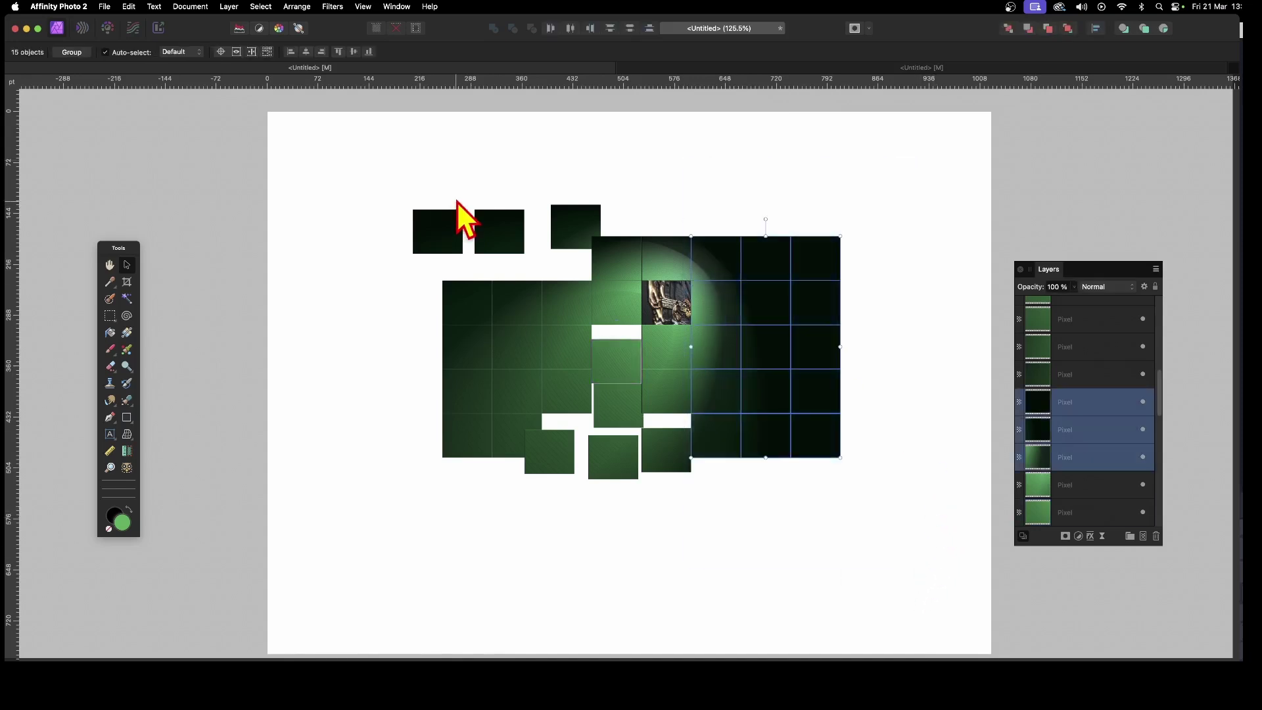
click(331, 7)
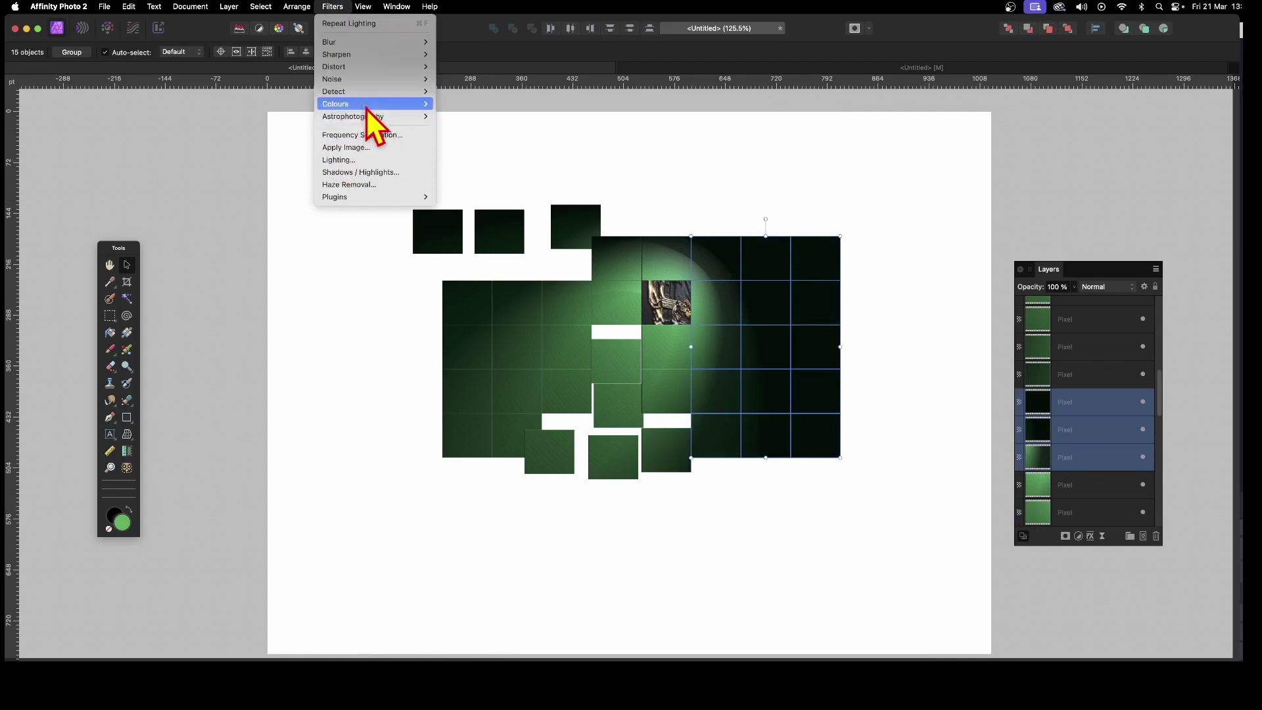
mouse_move(366, 107)
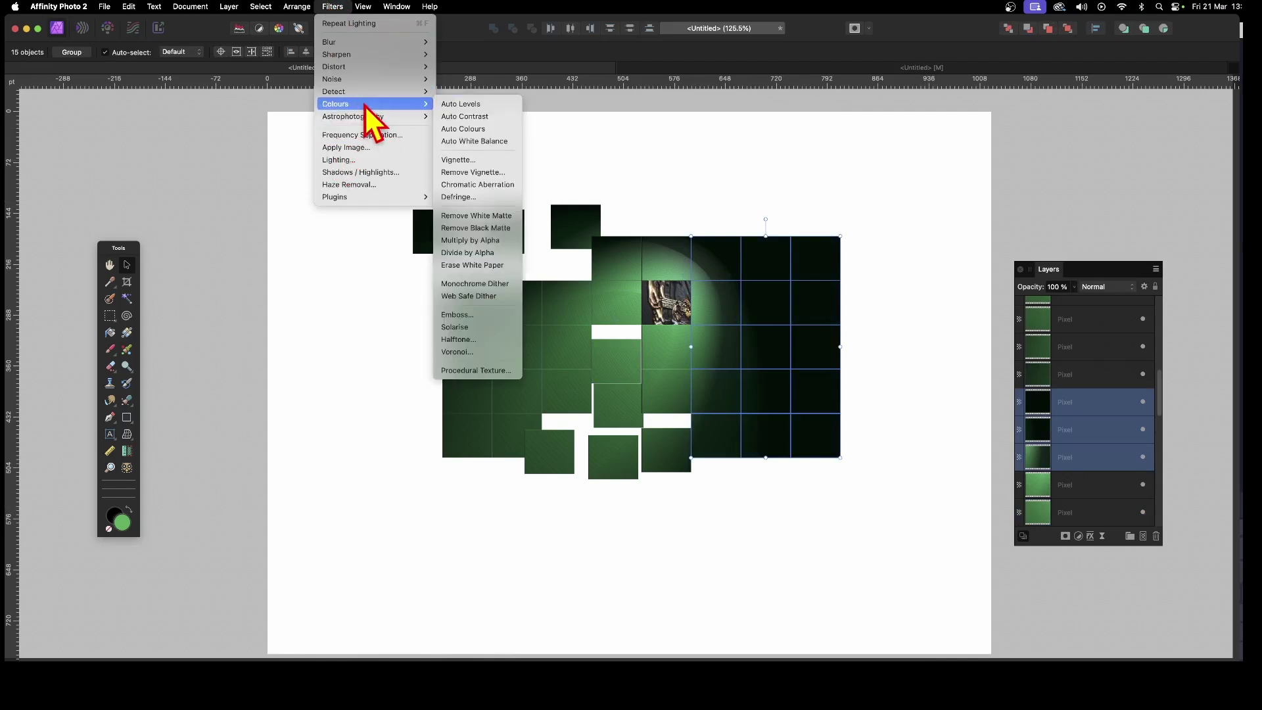
click(498, 348)
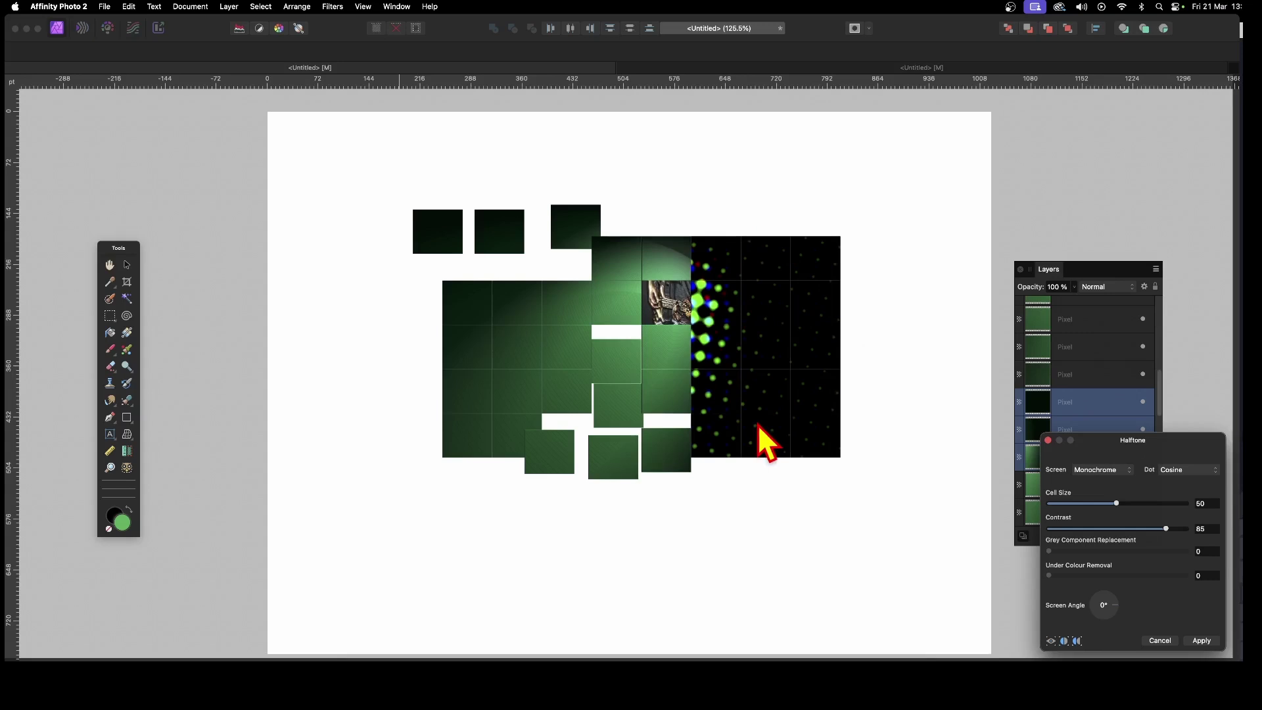
drag(1133, 445, 931, 258)
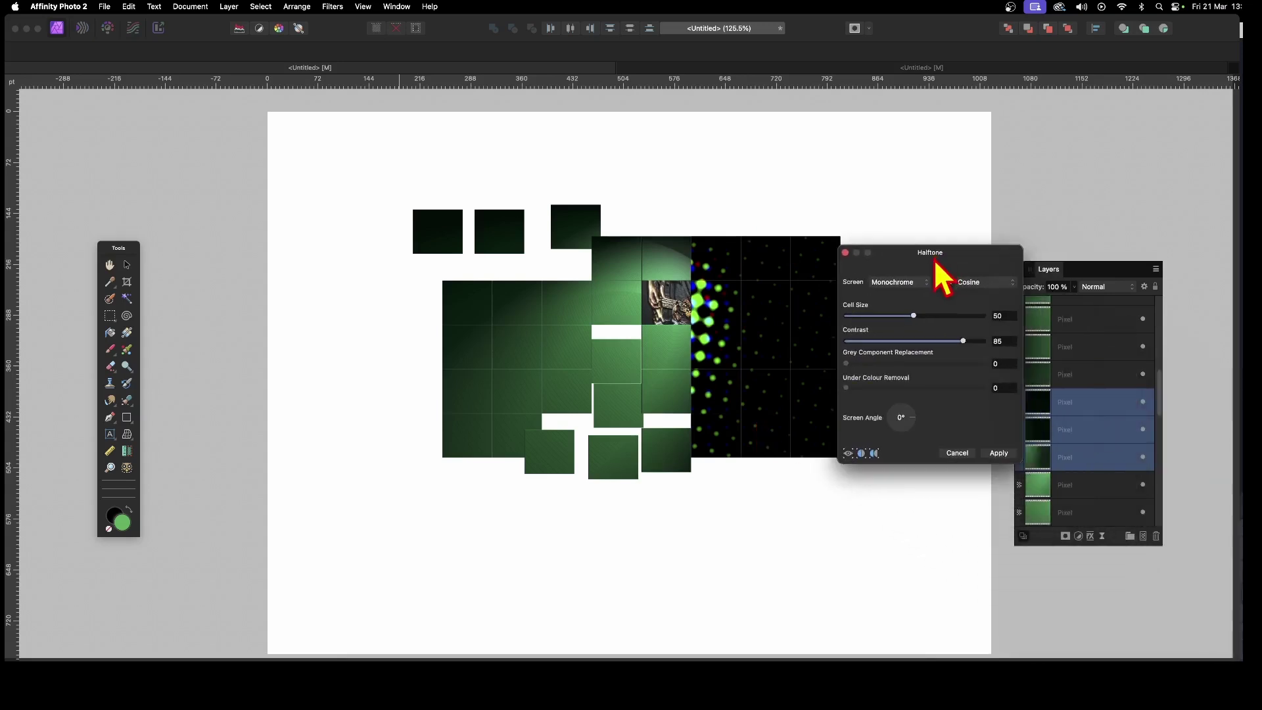
mouse_move(920, 321)
mouse_down()
mouse_move(938, 320)
mouse_move(898, 335)
mouse_move(947, 329)
mouse_move(903, 332)
mouse_up()
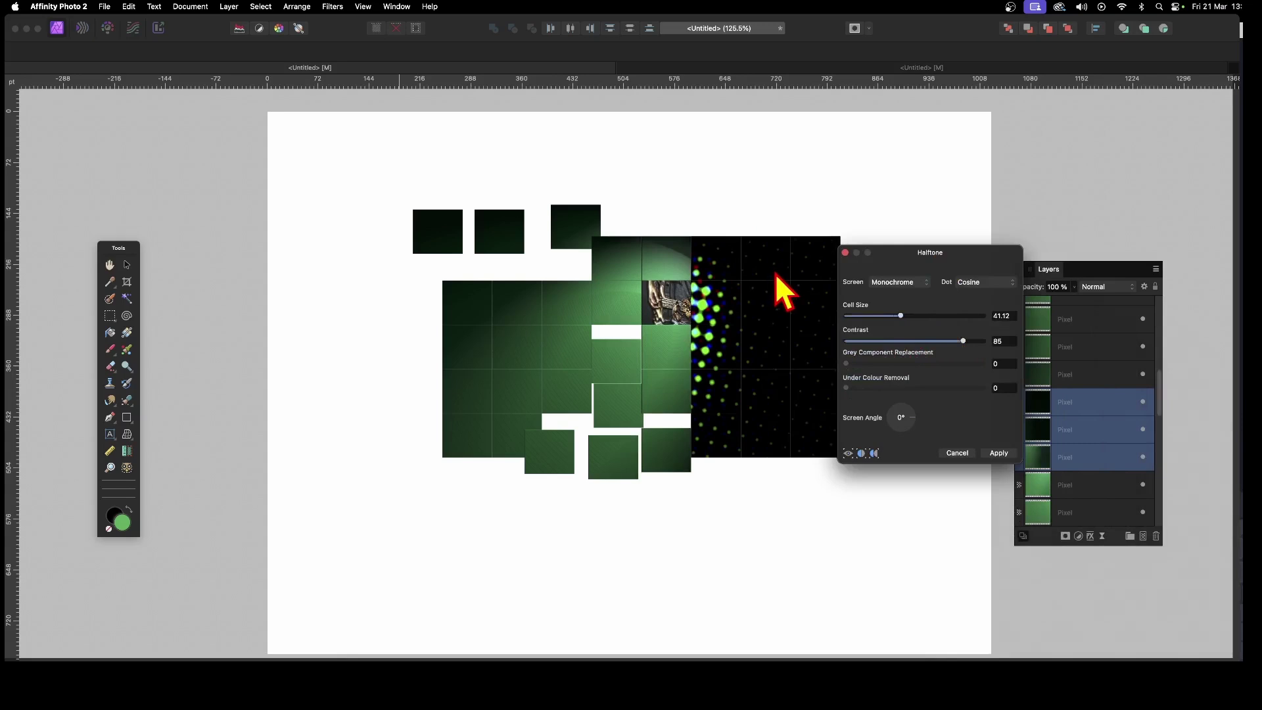
click(1006, 458)
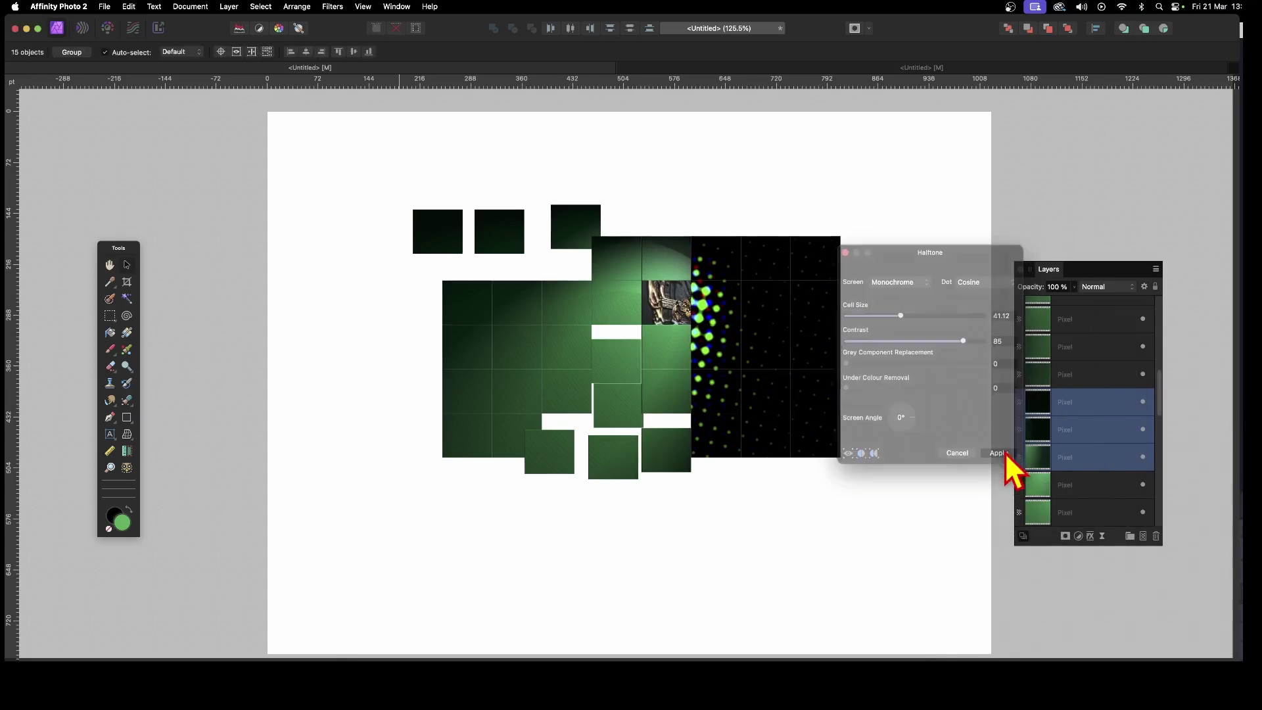
Step: Apply a Halftone filter to the middle three columns of tiles, using a cell size of 22.15 and a reduced contrast
drag(538, 146, 691, 544)
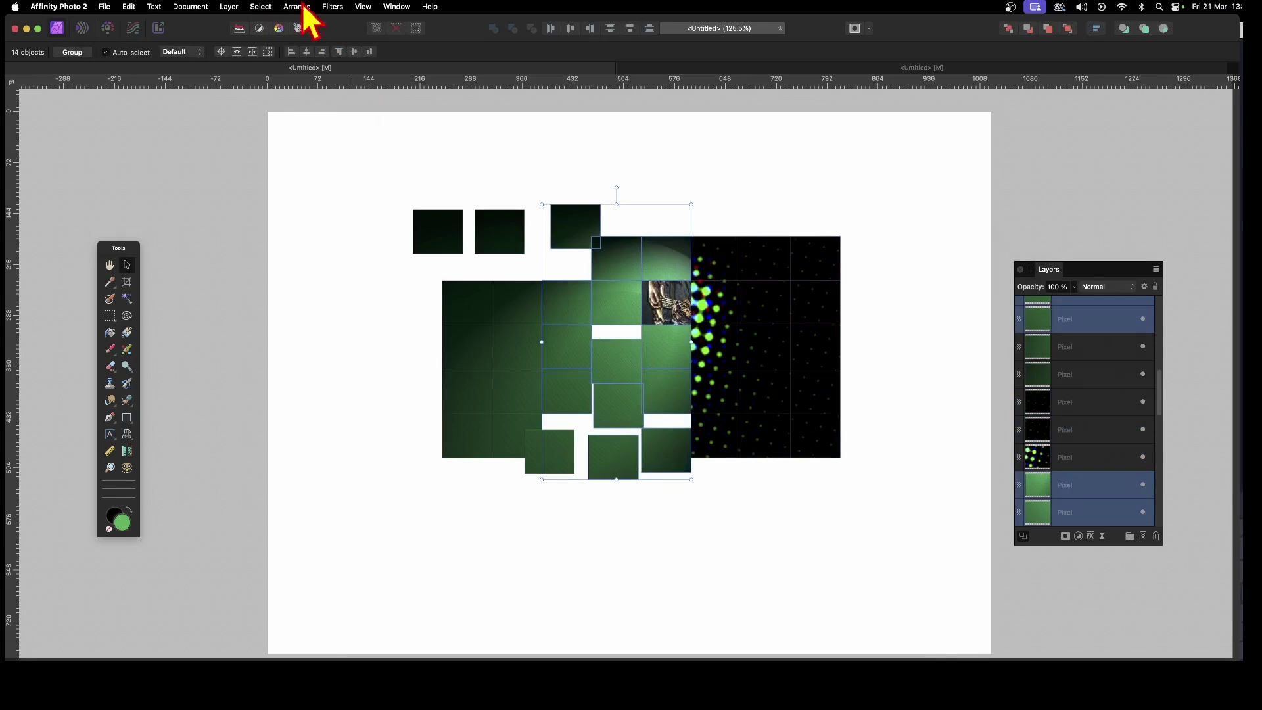
click(333, 7)
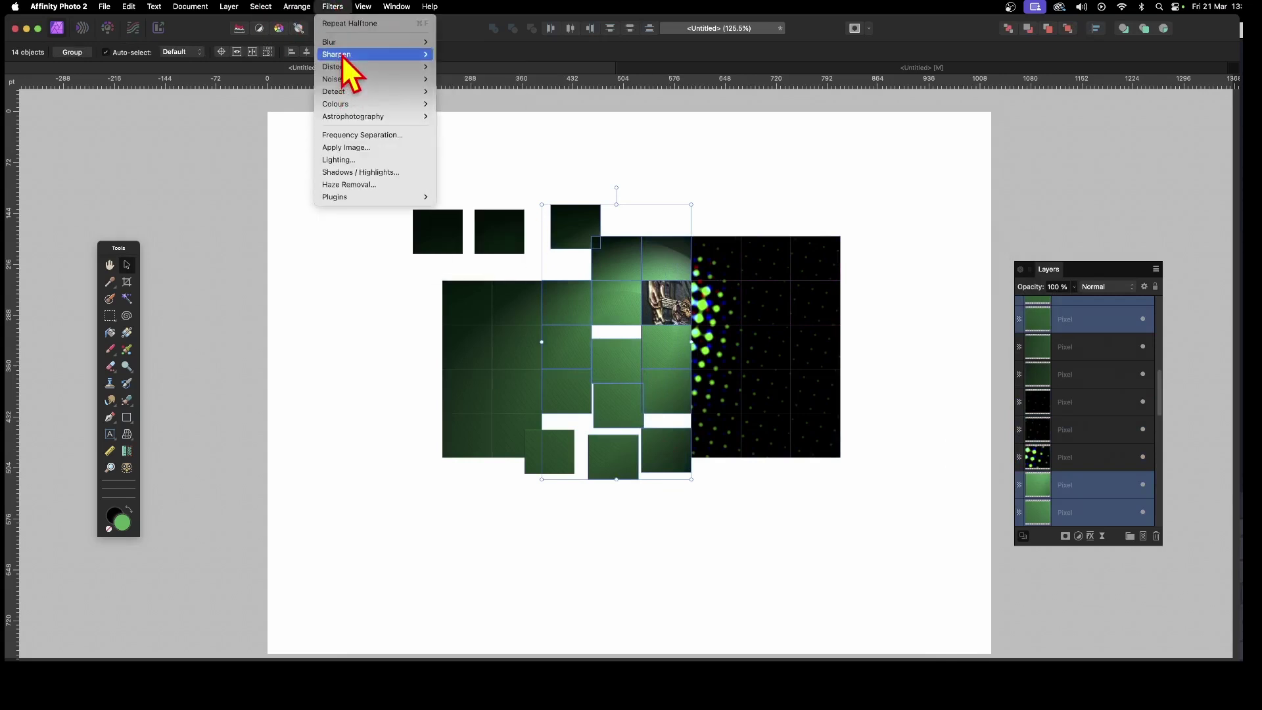
mouse_move(355, 104)
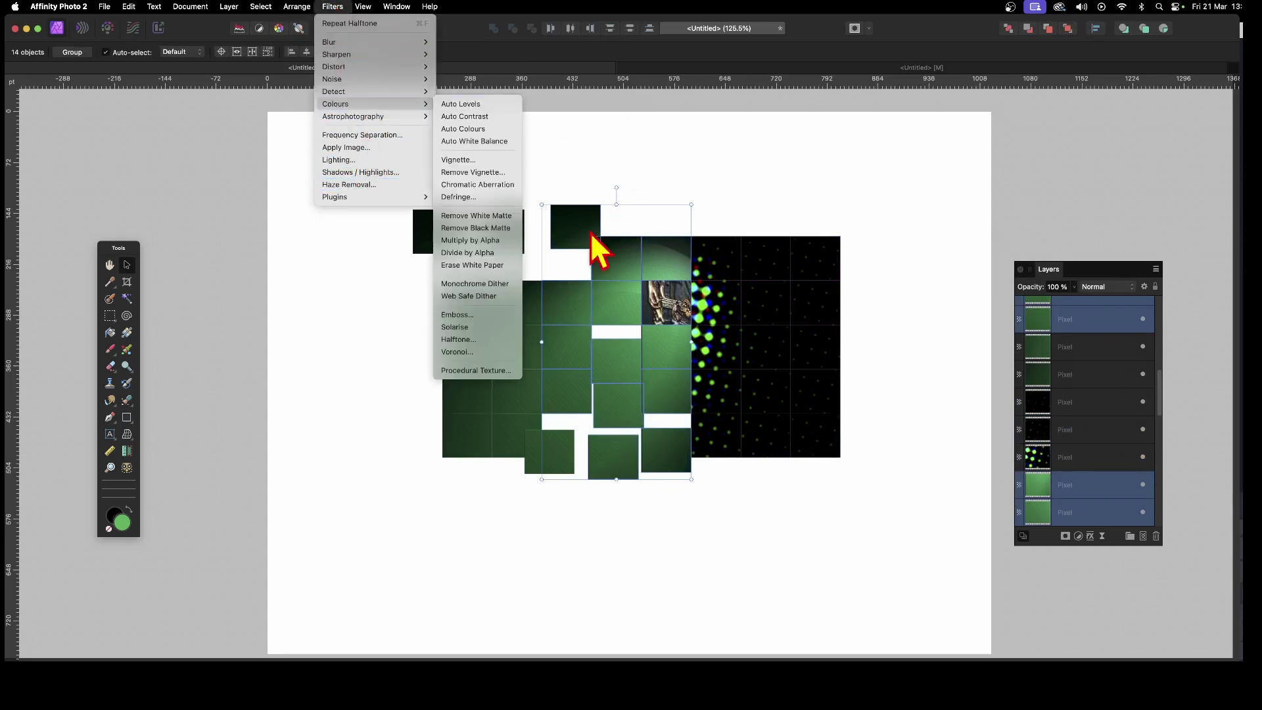
click(476, 340)
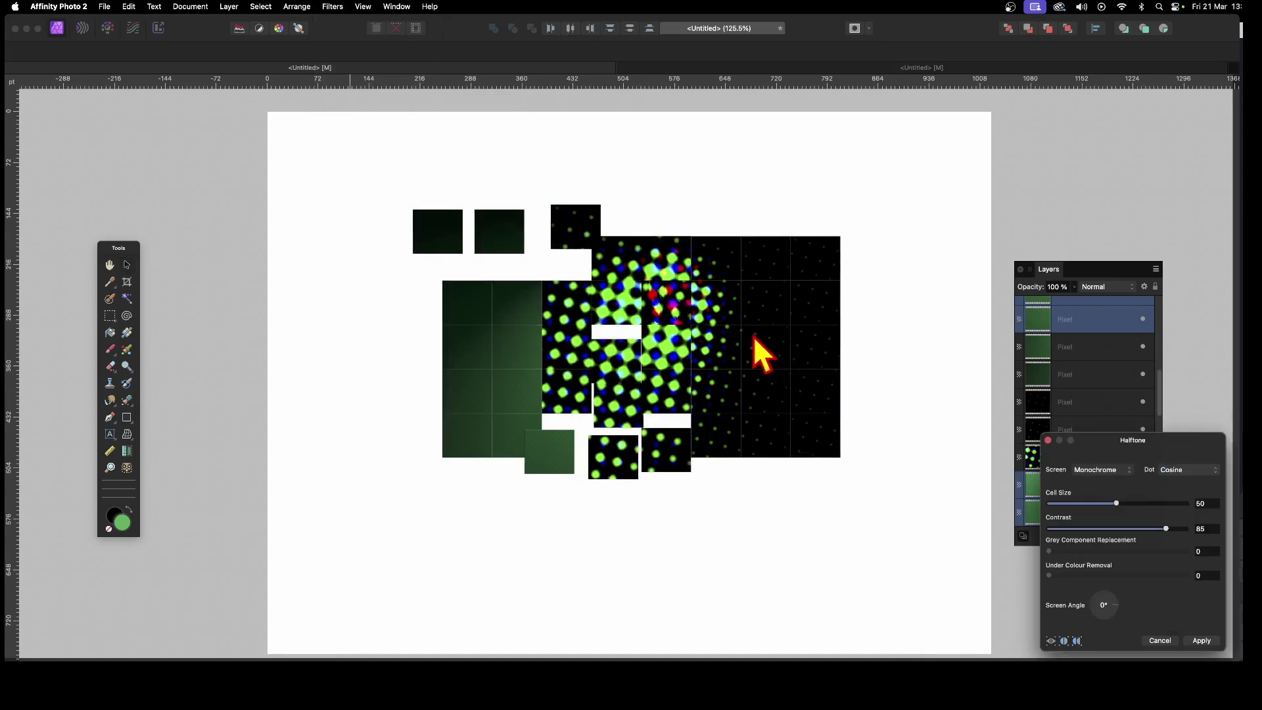
drag(1141, 447, 876, 254)
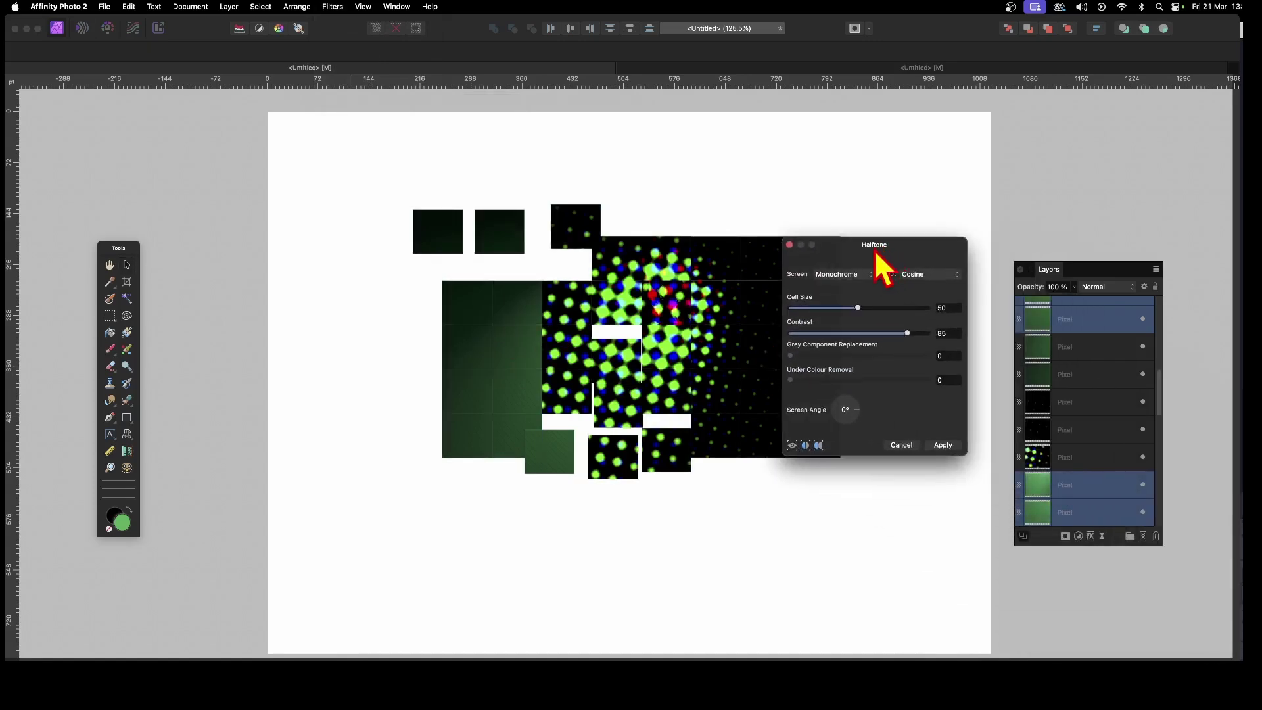
drag(857, 308, 820, 308)
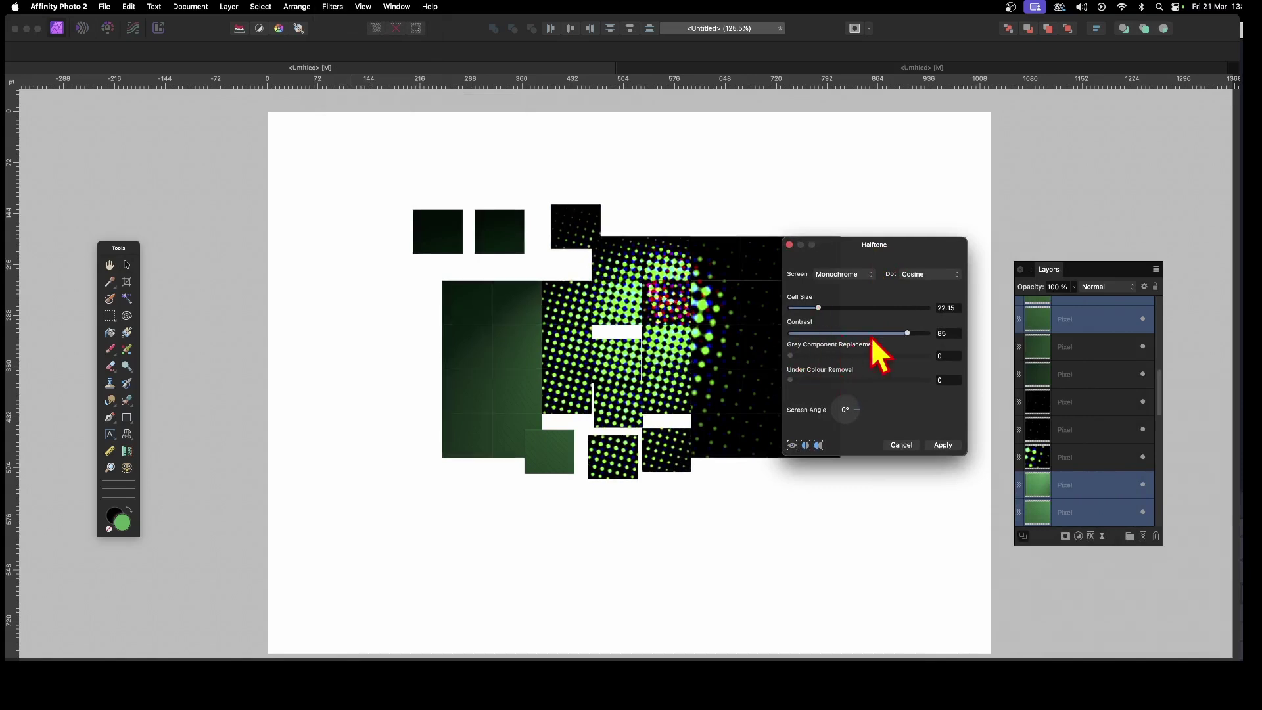
drag(907, 333, 887, 333)
drag(859, 414, 860, 422)
click(944, 446)
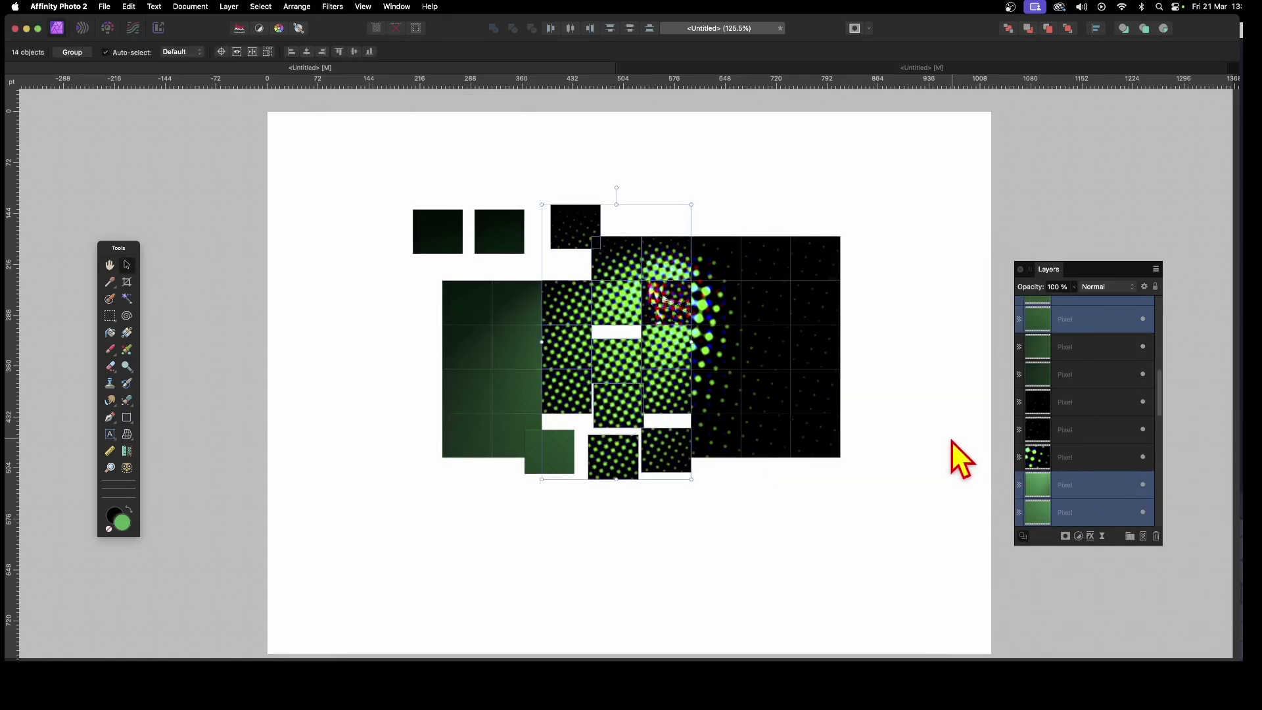
Step: Select the two left-hand columns of tiles with the two displaced tiles above them, and start a Halftone filter
drag(340, 120, 534, 528)
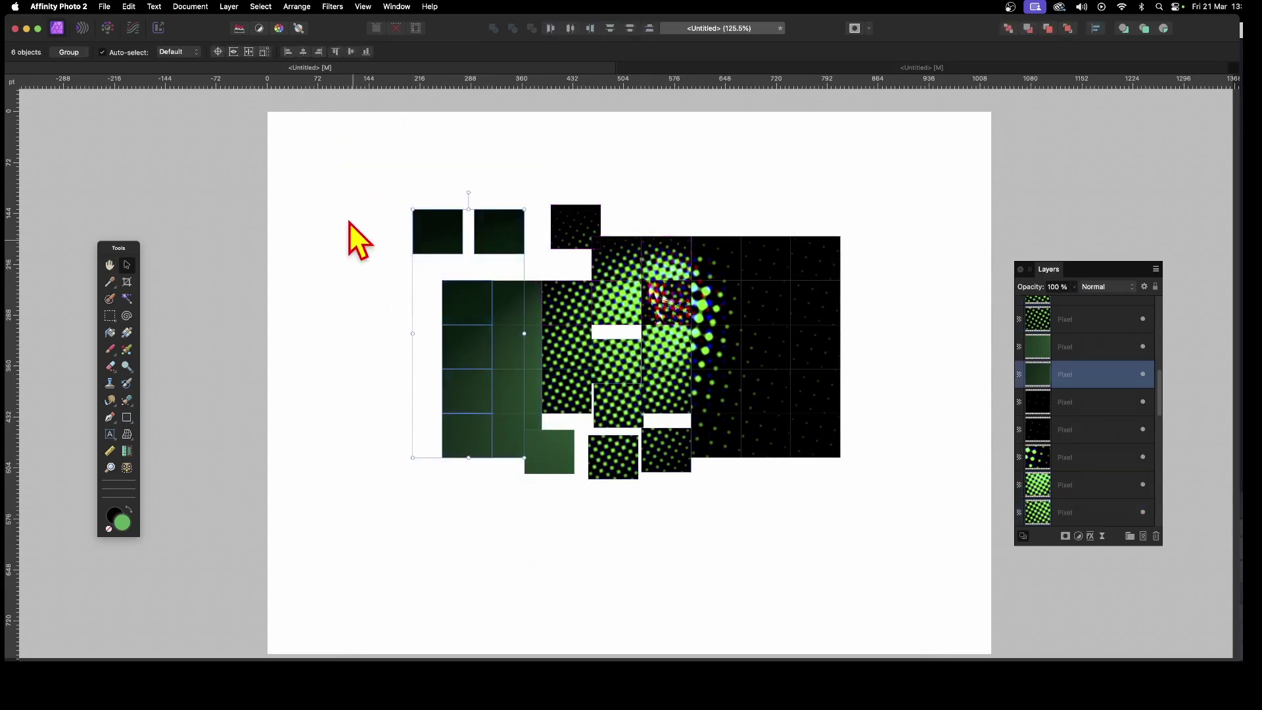
drag(388, 155, 550, 535)
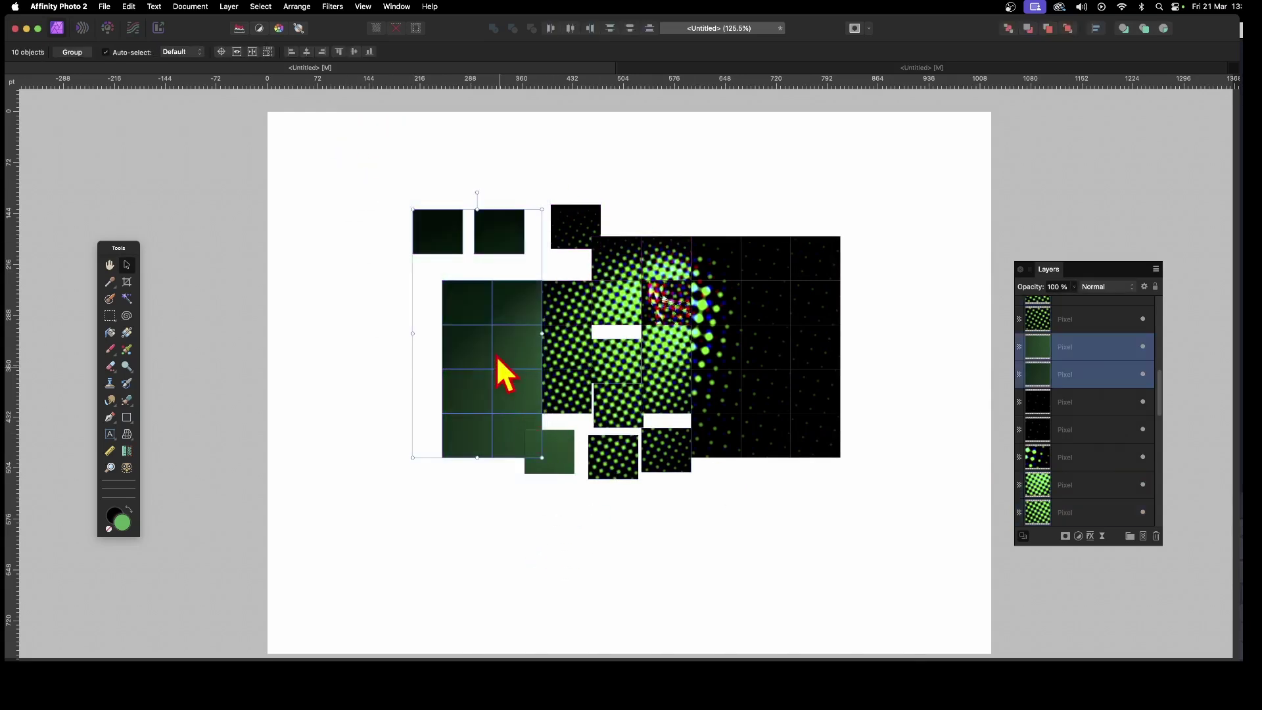
click(332, 6)
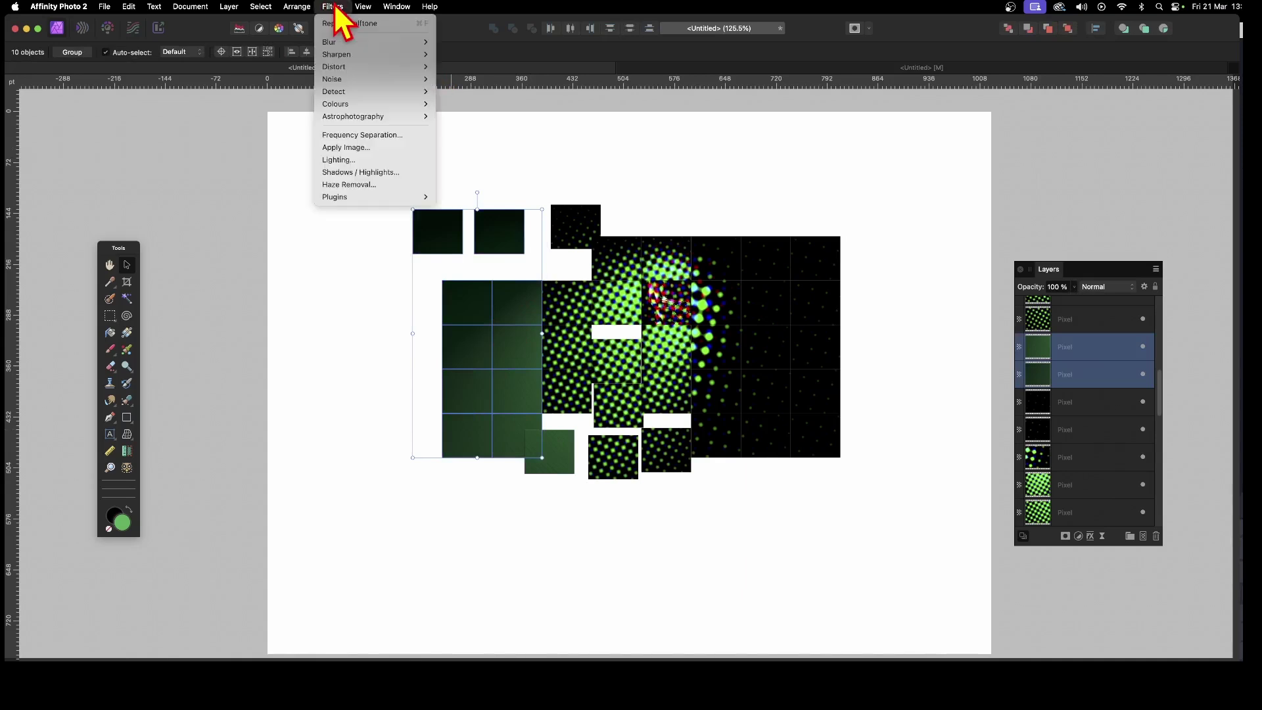
mouse_move(341, 105)
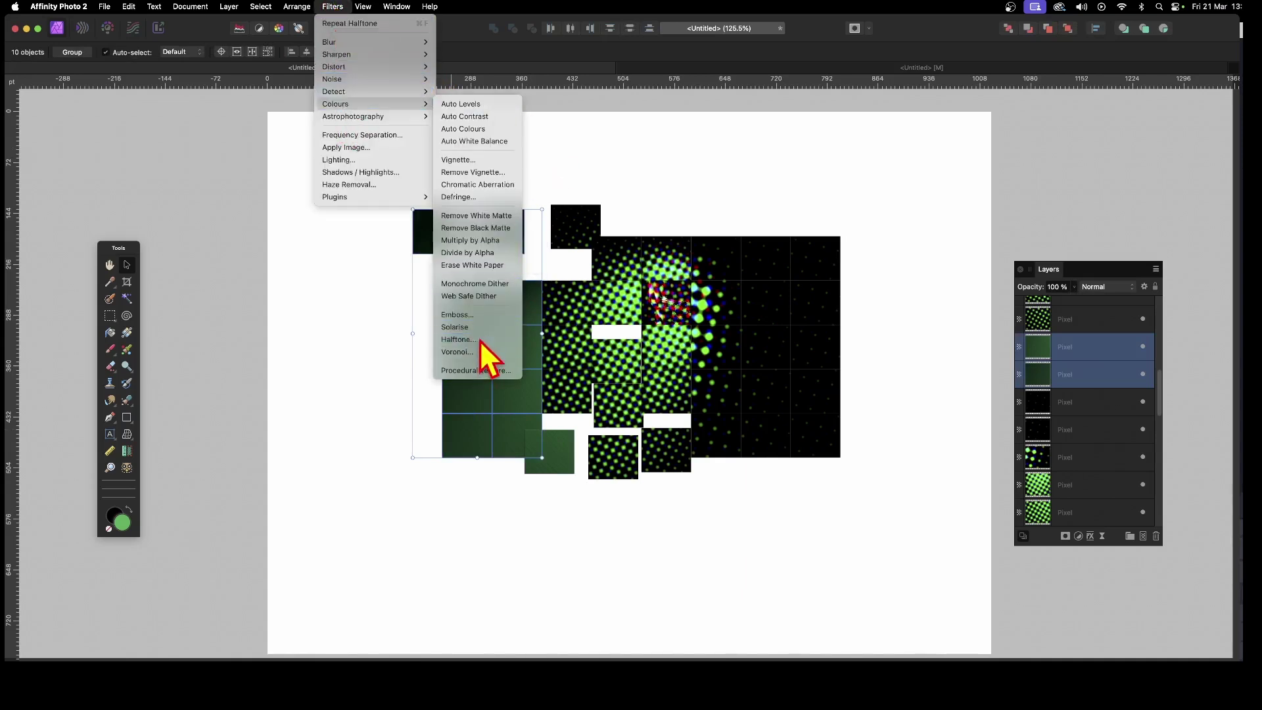
click(458, 339)
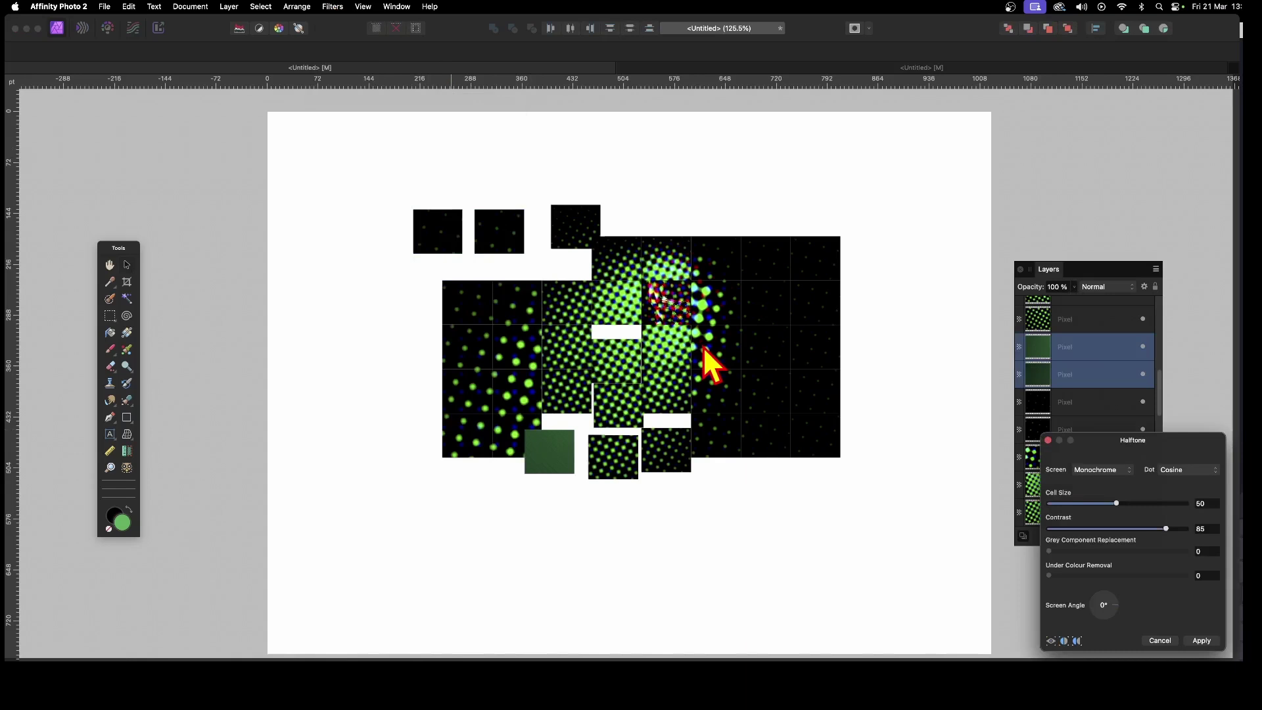
Step: Try the Colour screen with Round dots, switch the halftone to a Line screen at a 300° angle, and apply it
click(1108, 482)
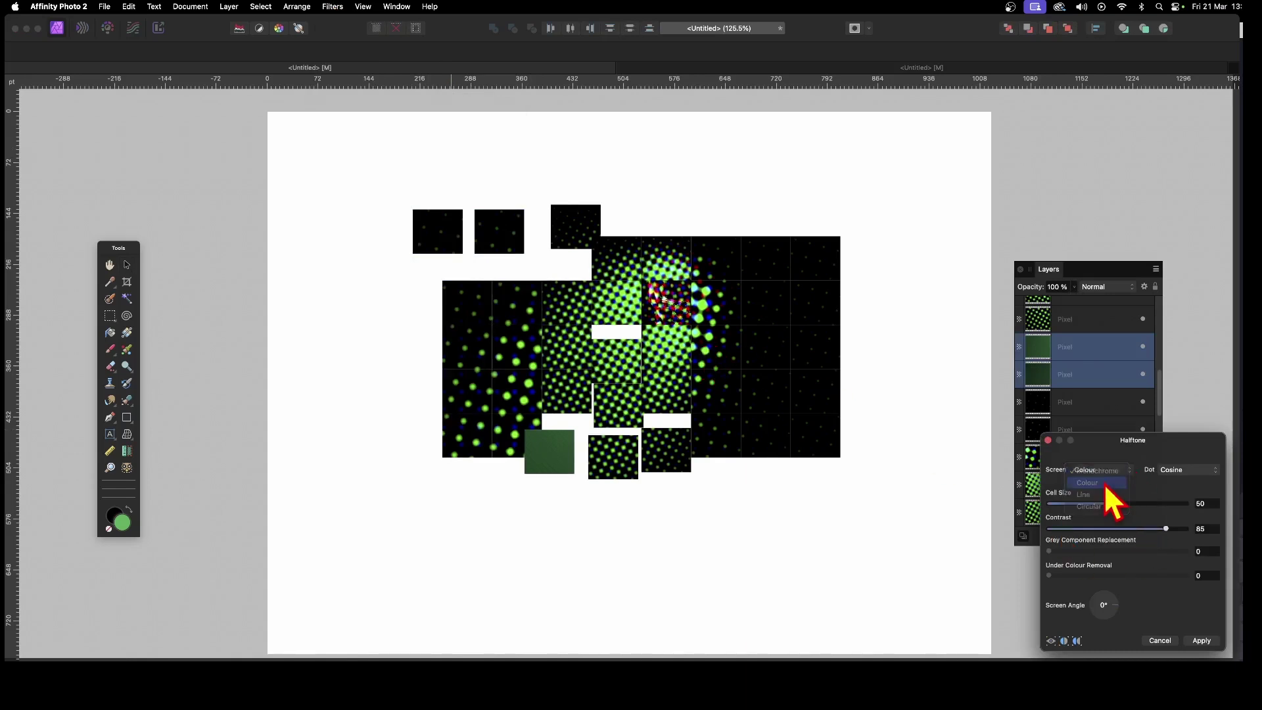
drag(1154, 444, 927, 295)
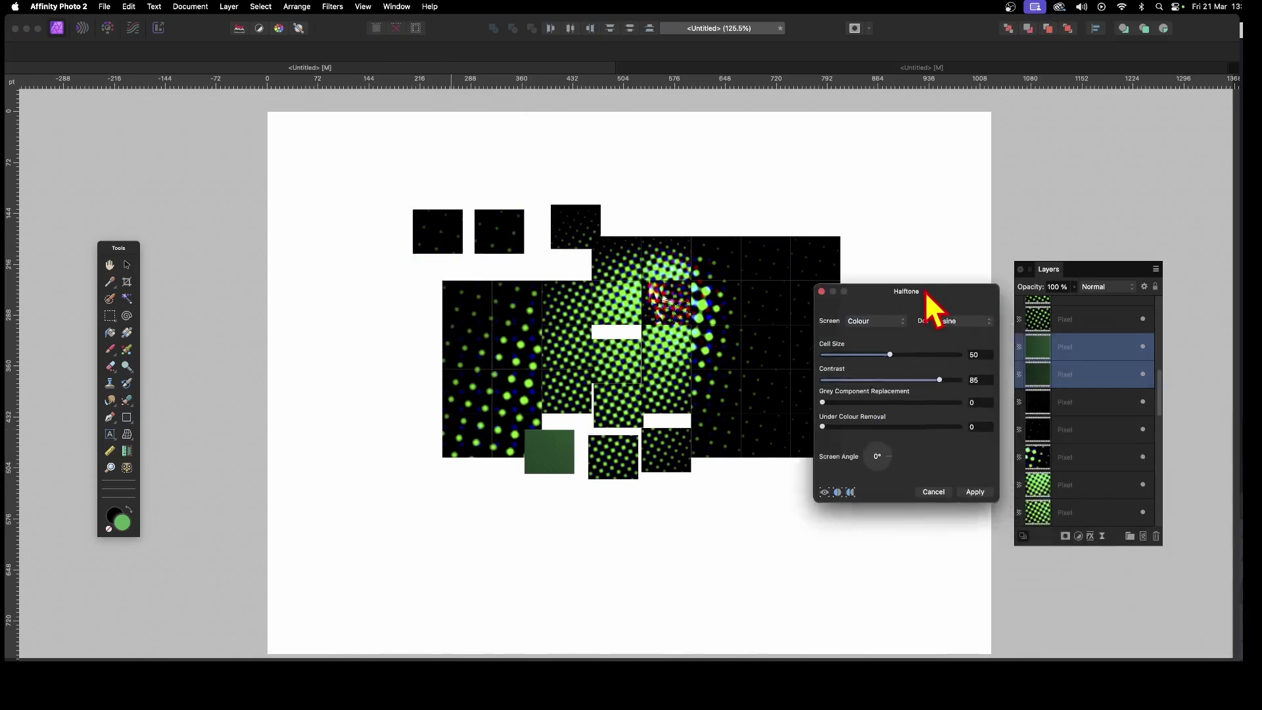
click(947, 335)
click(874, 320)
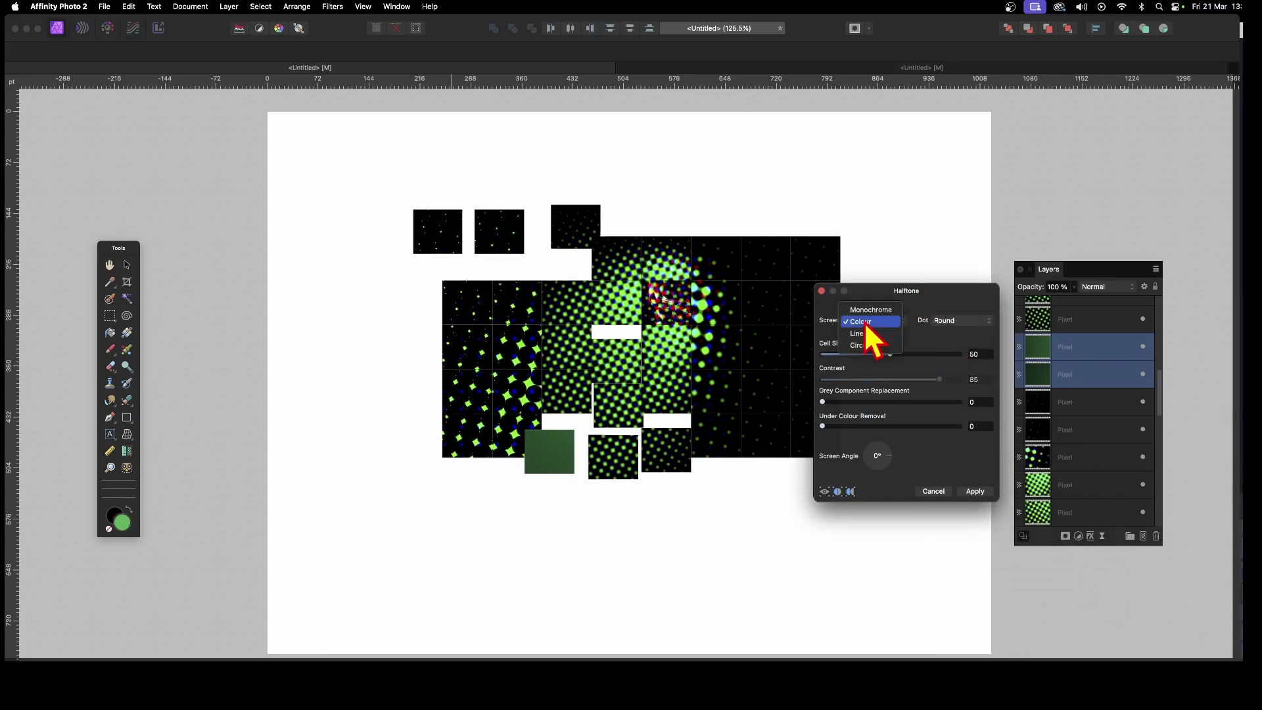
click(866, 338)
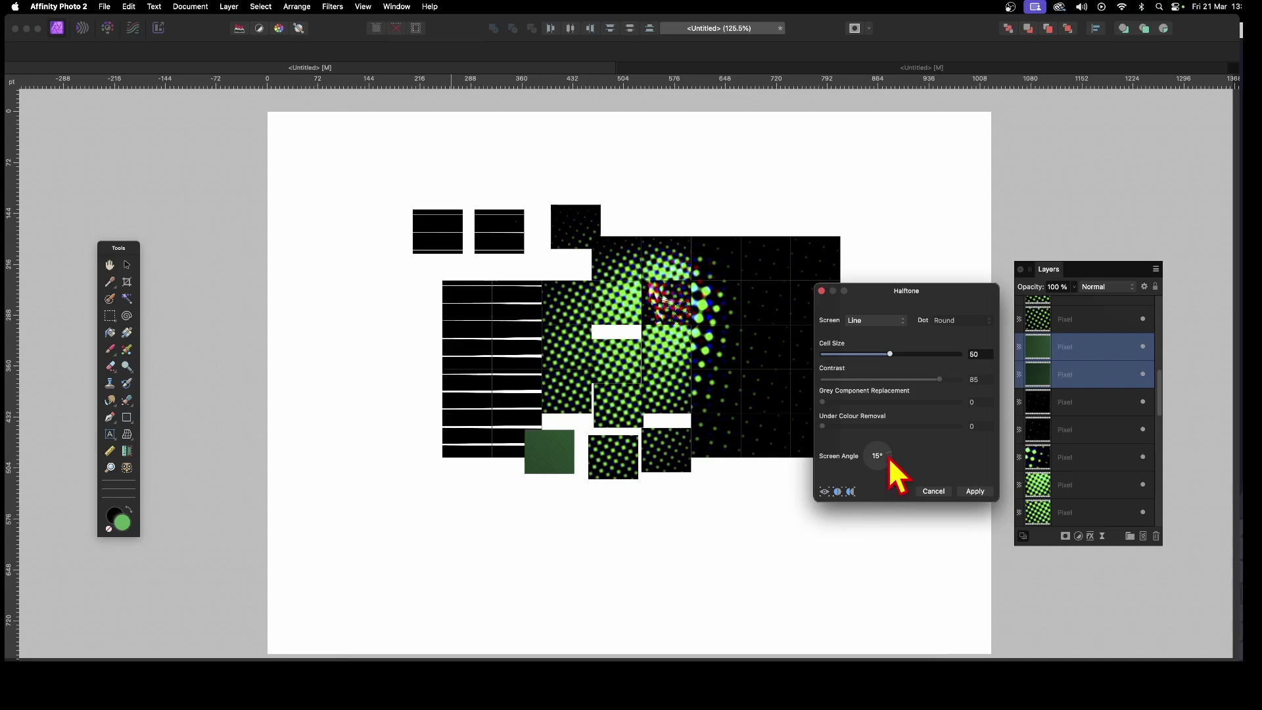
drag(889, 458, 888, 479)
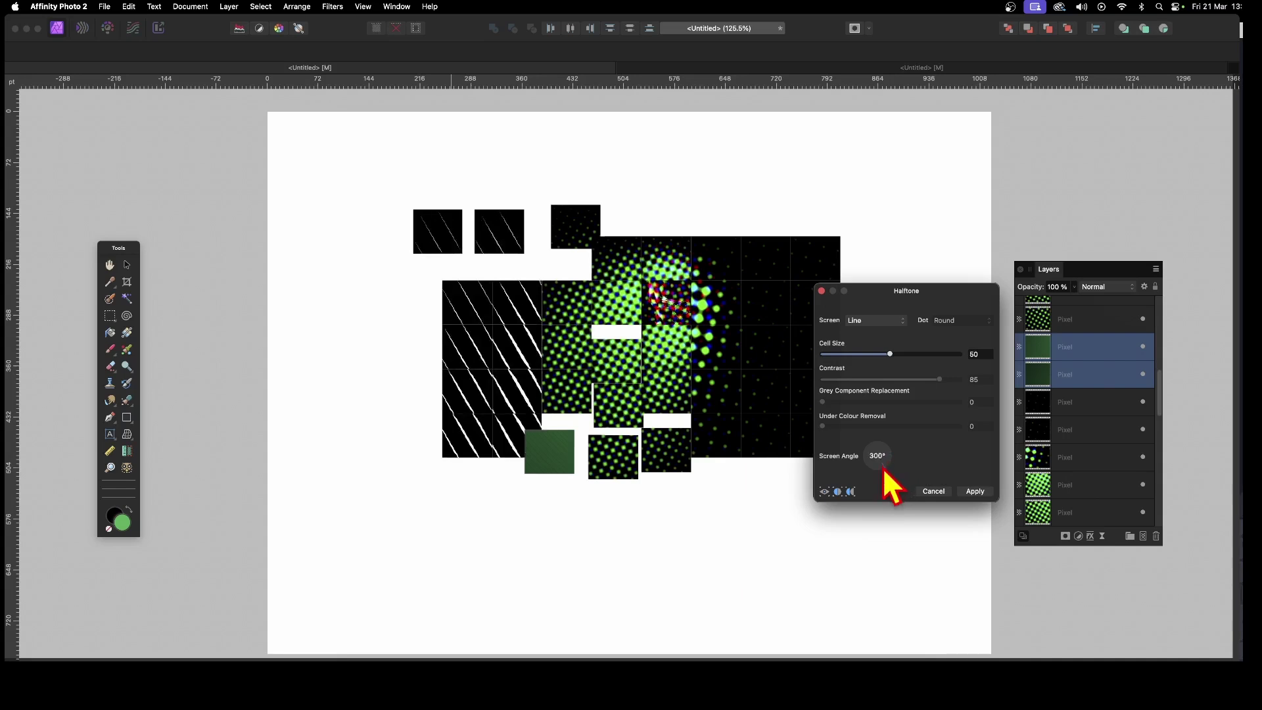
click(980, 492)
Step: Apply a Halftone filter to the upper six tiles right of the middle columns, with a Line screen, 315° angle and 19.859 cell size
drag(692, 171, 802, 411)
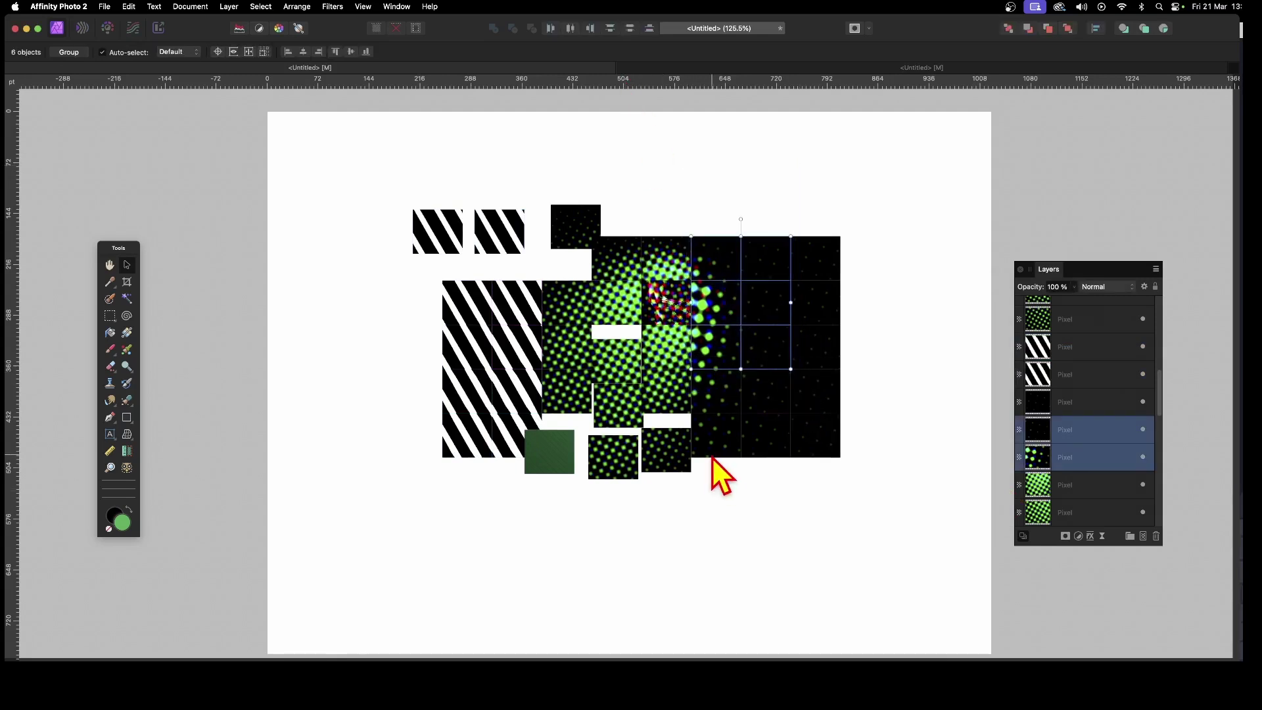
click(341, 6)
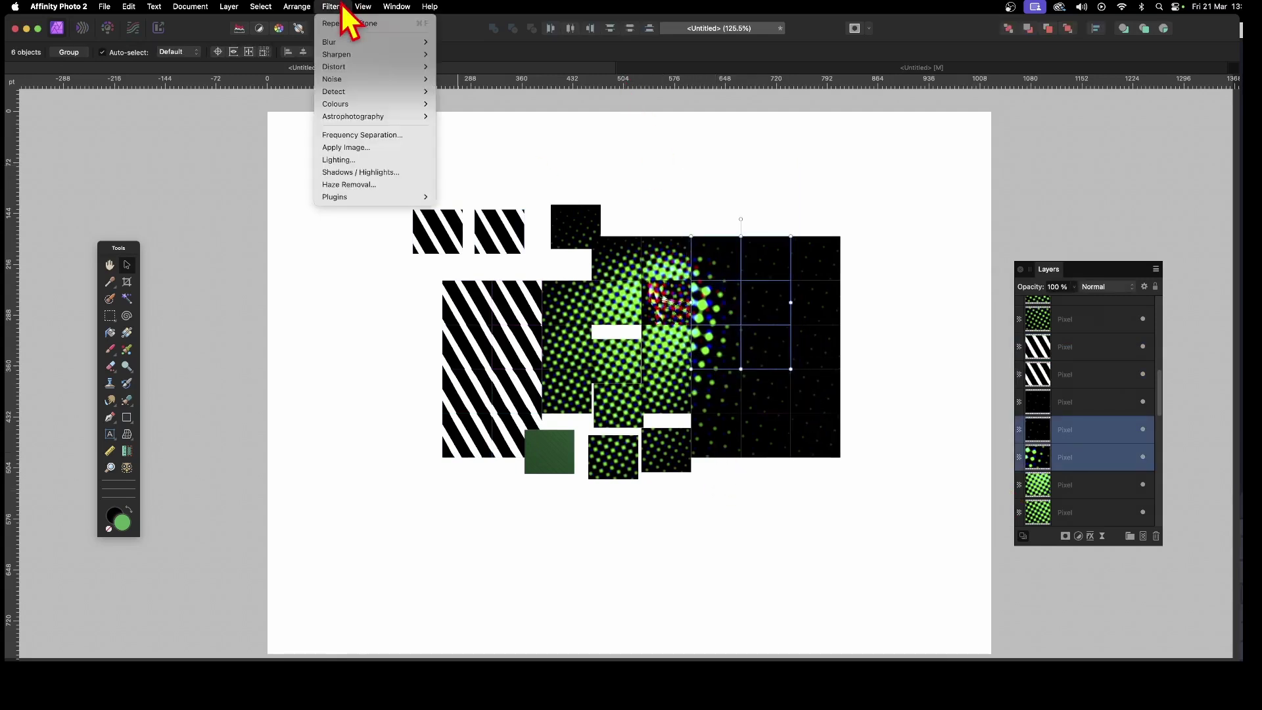
mouse_move(353, 105)
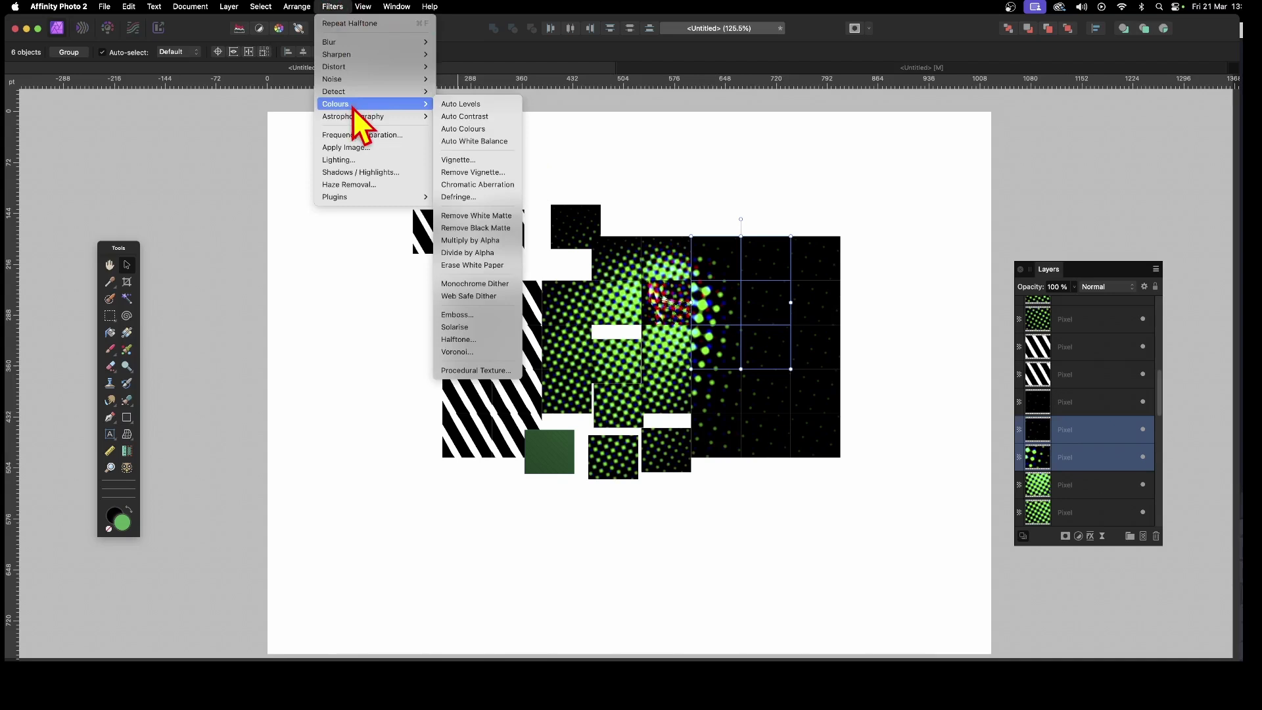
click(504, 343)
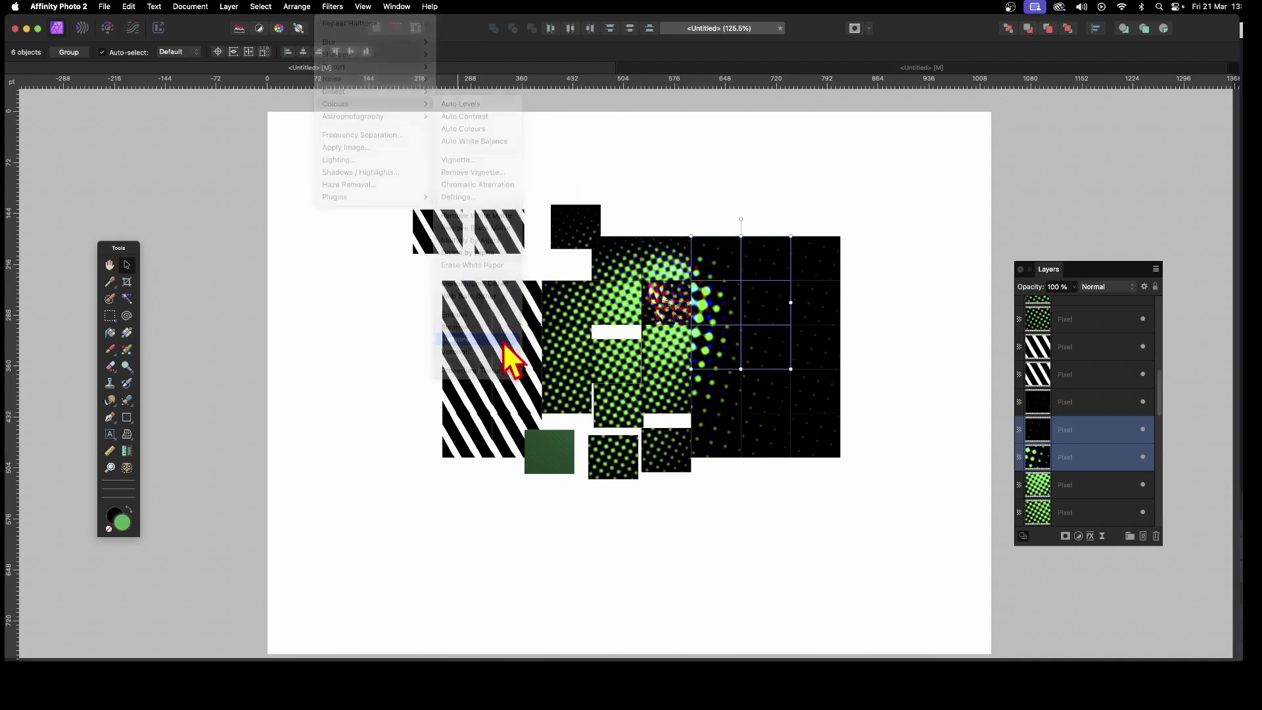
drag(1112, 439, 868, 229)
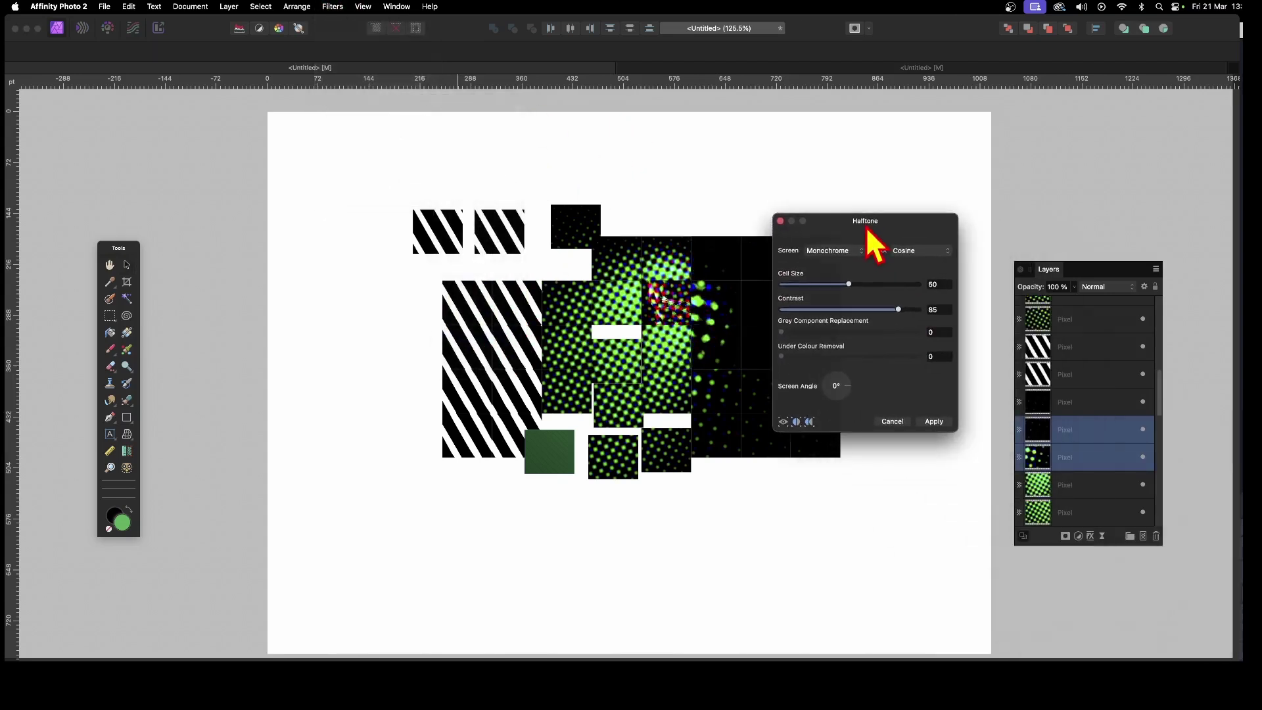
click(833, 275)
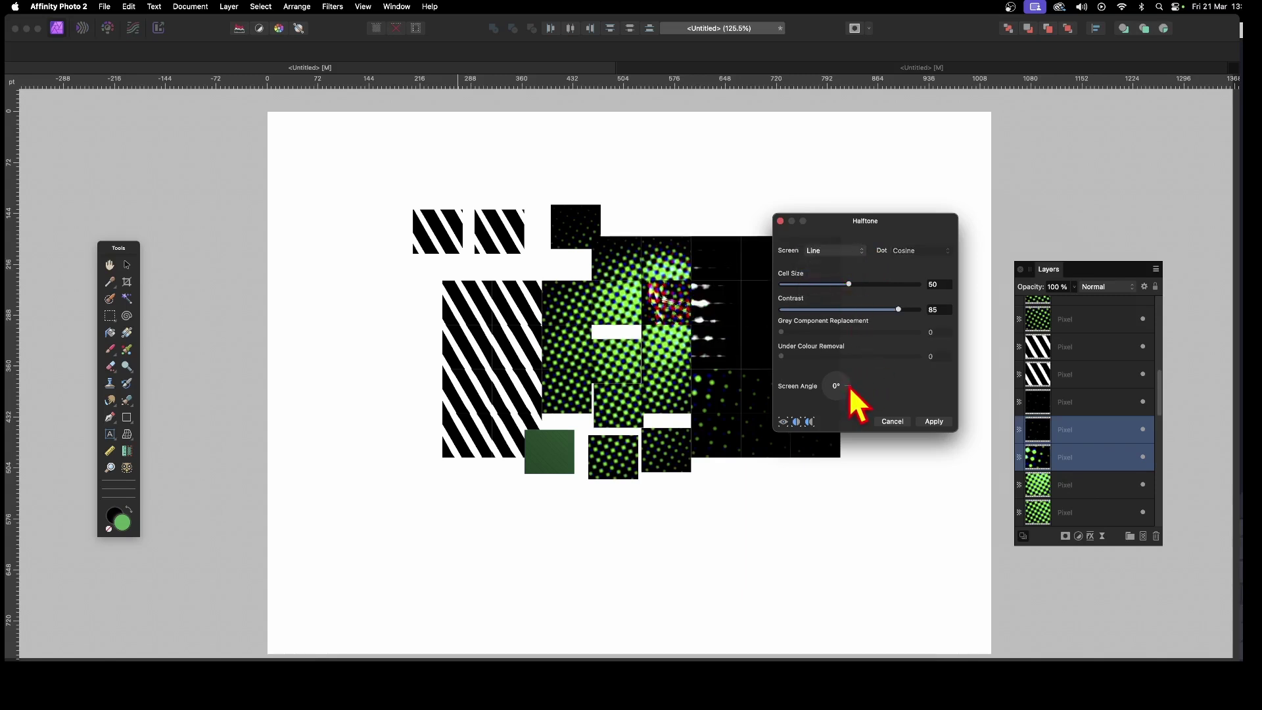
drag(850, 388, 851, 414)
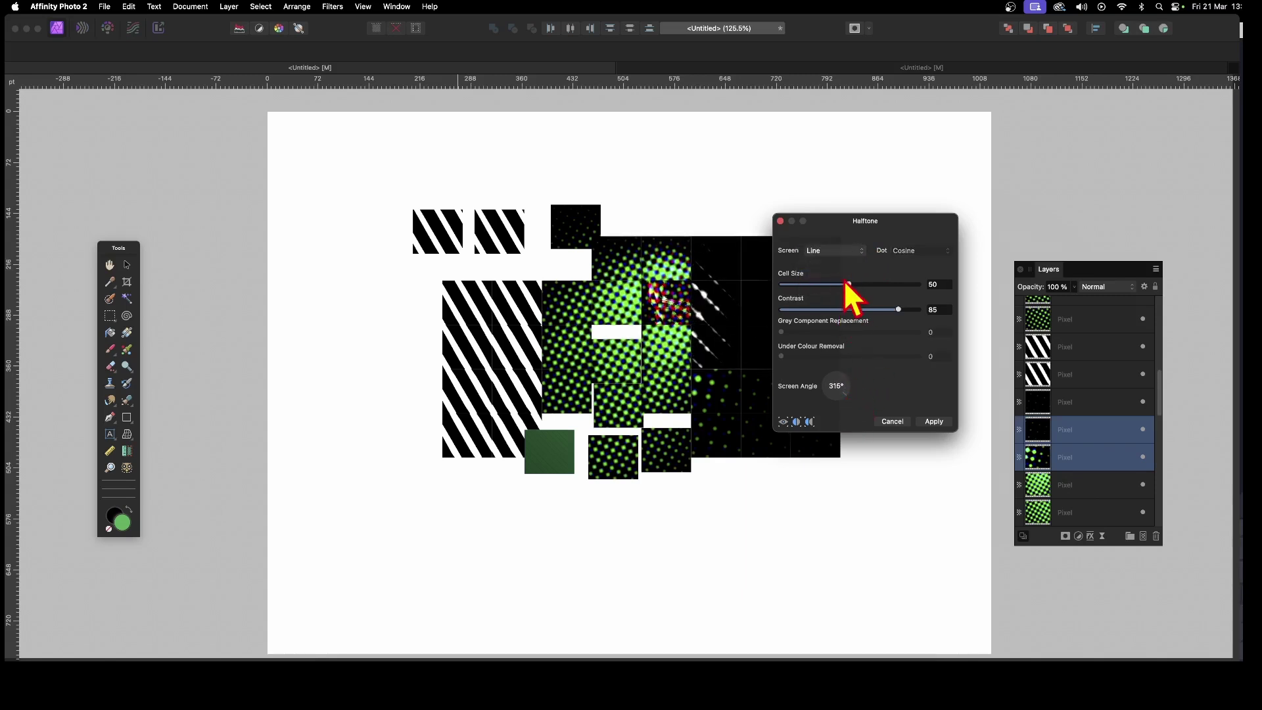
drag(847, 286, 806, 292)
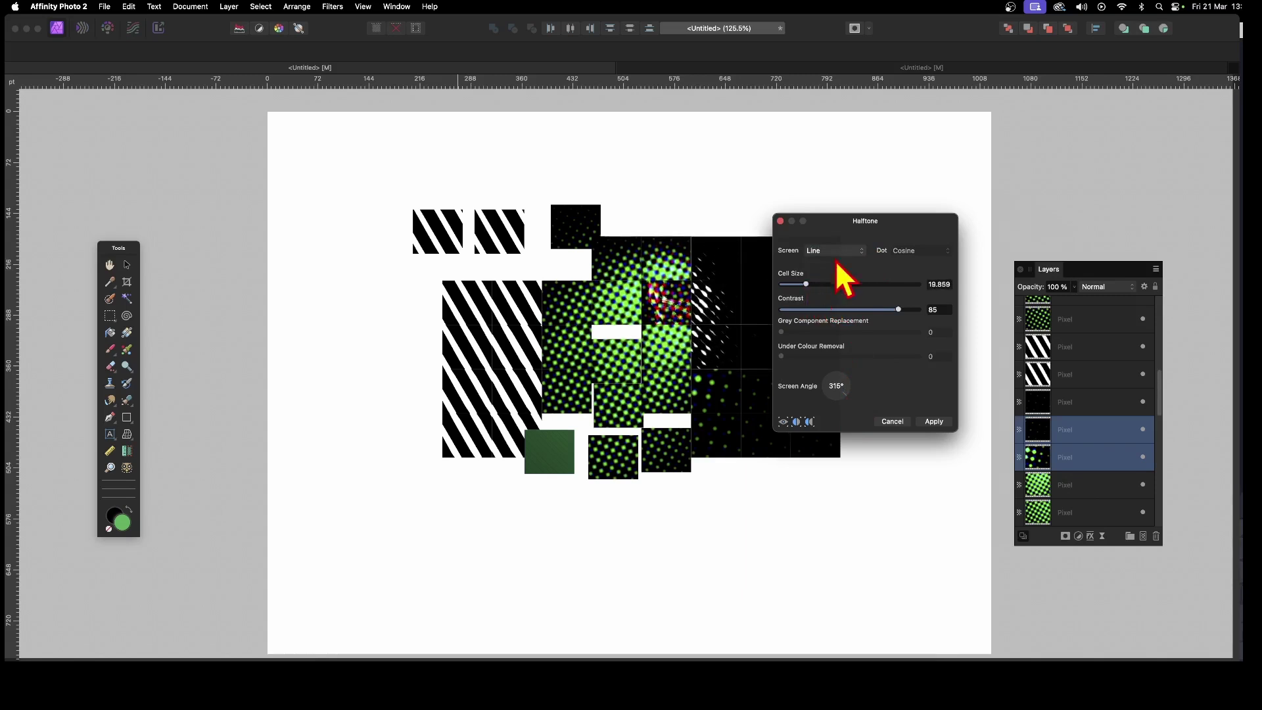
drag(835, 229, 960, 188)
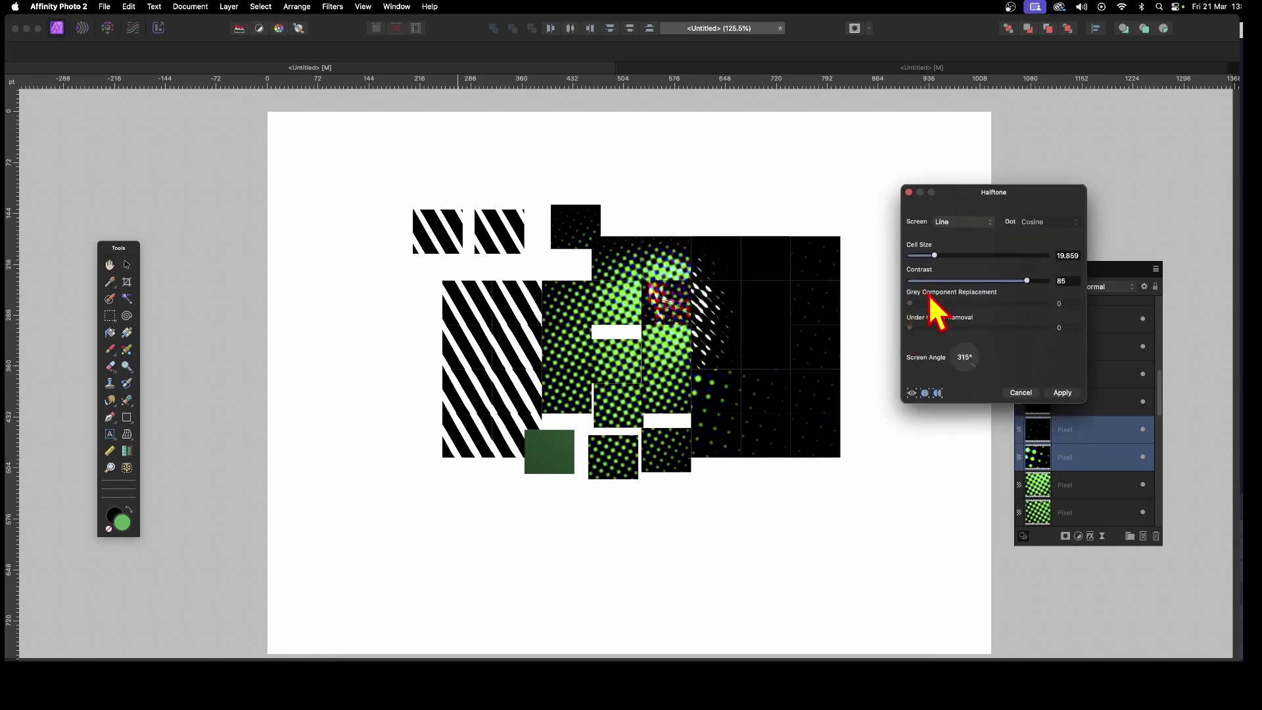
click(1062, 393)
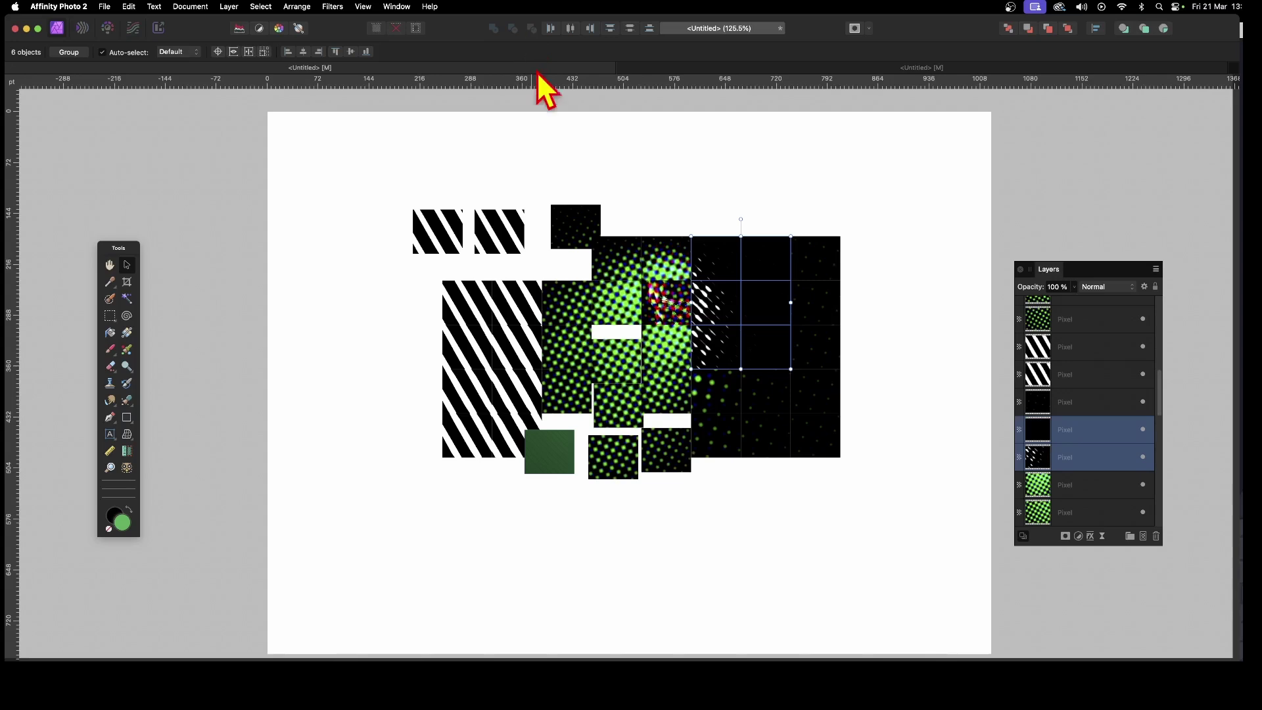
Step: Select all the tiles together, move them up and to the left, and enlarge the whole arrangement to nearly fill the page width
drag(353, 132, 986, 565)
drag(822, 437, 699, 374)
drag(717, 415, 965, 598)
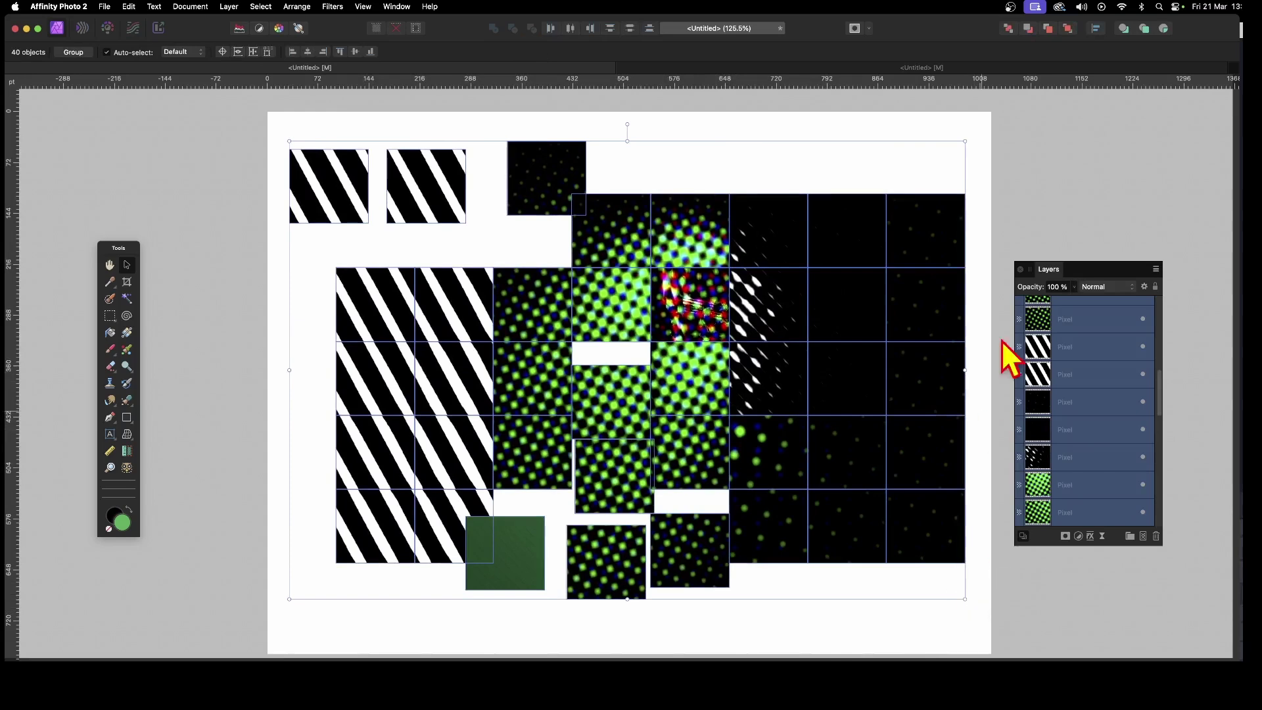
Step: Deselect everything and shift the bright green top-row tile, its black right-hand neighbour, the red-dotted tile and the adjoining white-streaked tile out of the grid
click(710, 164)
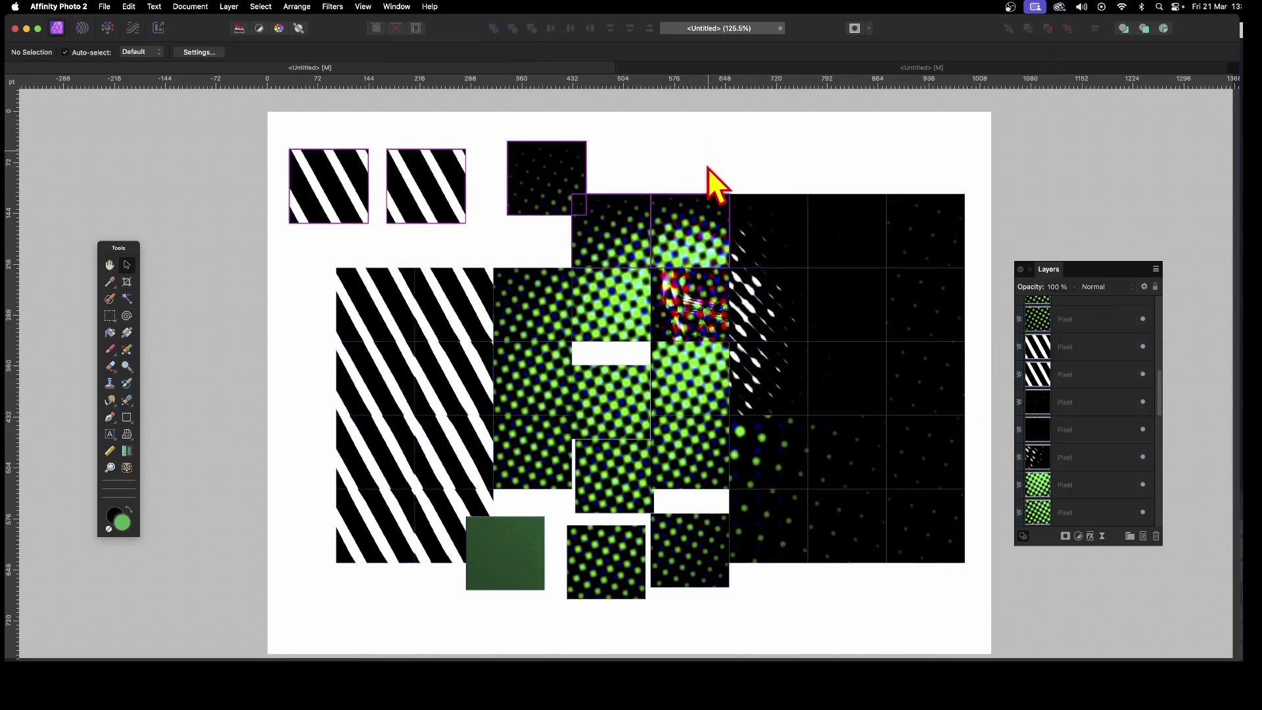
drag(691, 226, 657, 195)
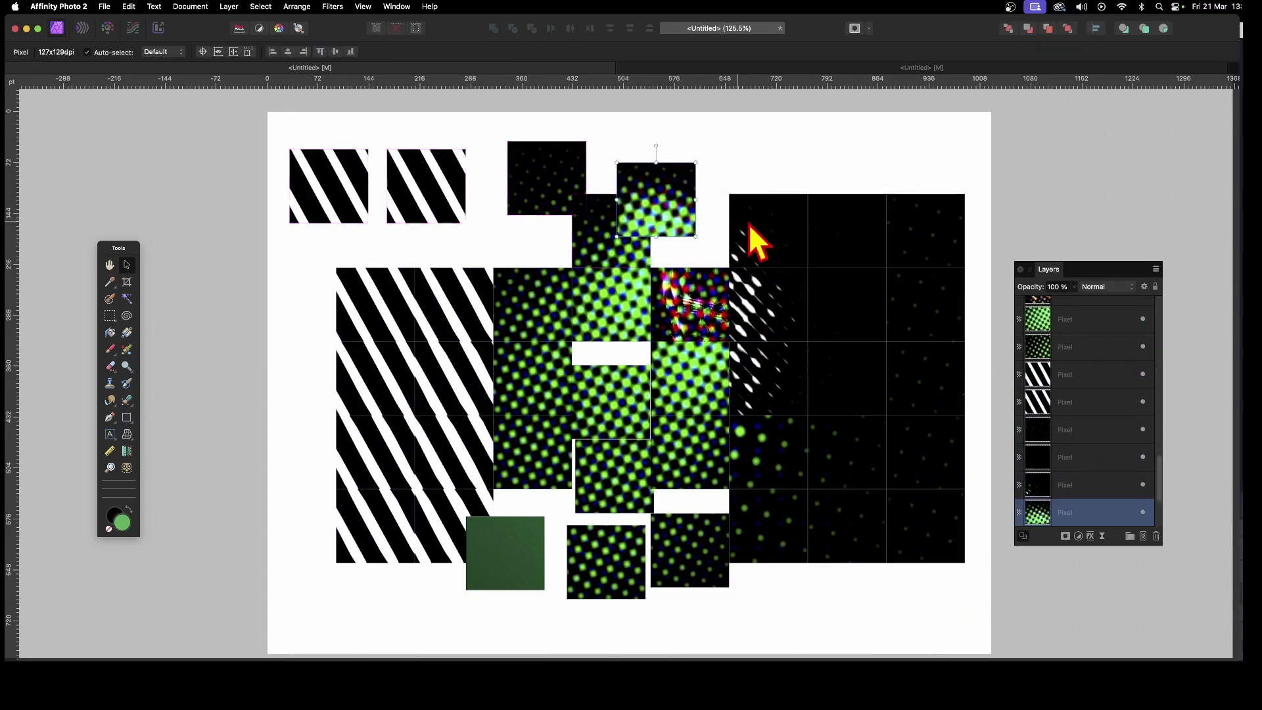
drag(765, 239, 746, 219)
drag(693, 306, 699, 282)
drag(749, 319, 760, 304)
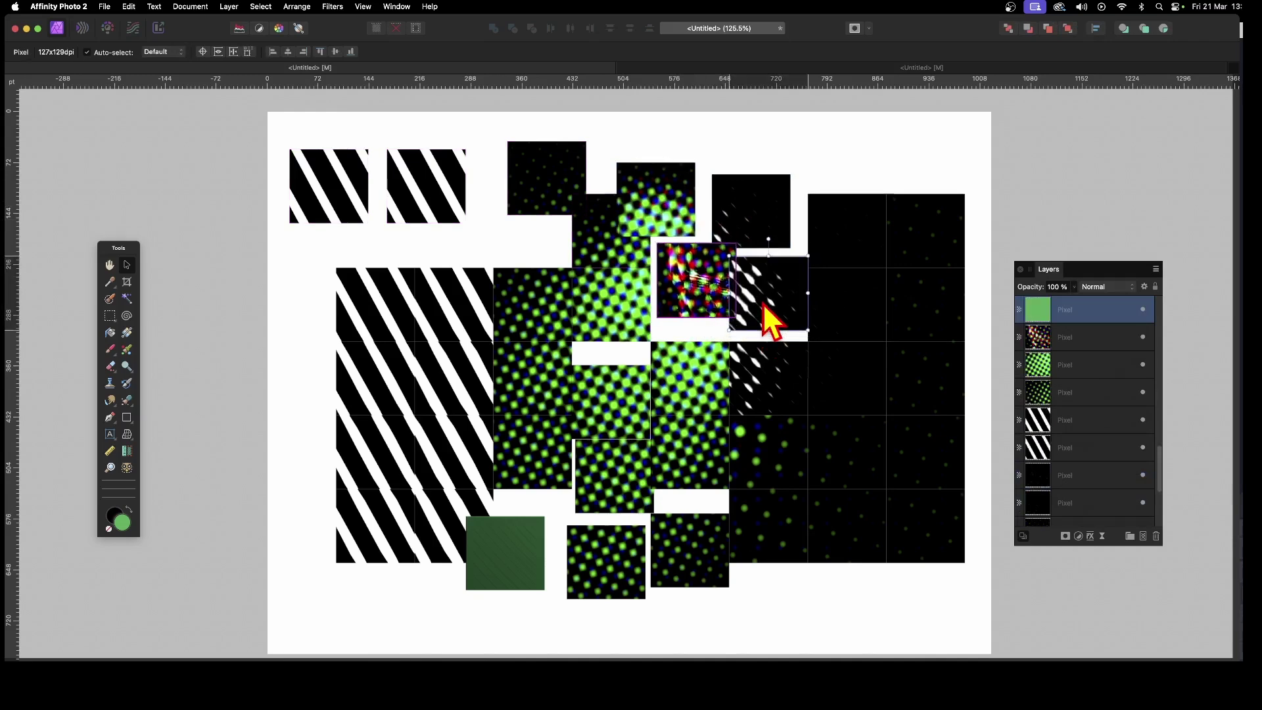
Step: Nudge five tiles slightly out of line: three green-dotted tiles around the grid's upper middle, the neighbouring striped tile, and the middle-column tile below the gap
click(605, 305)
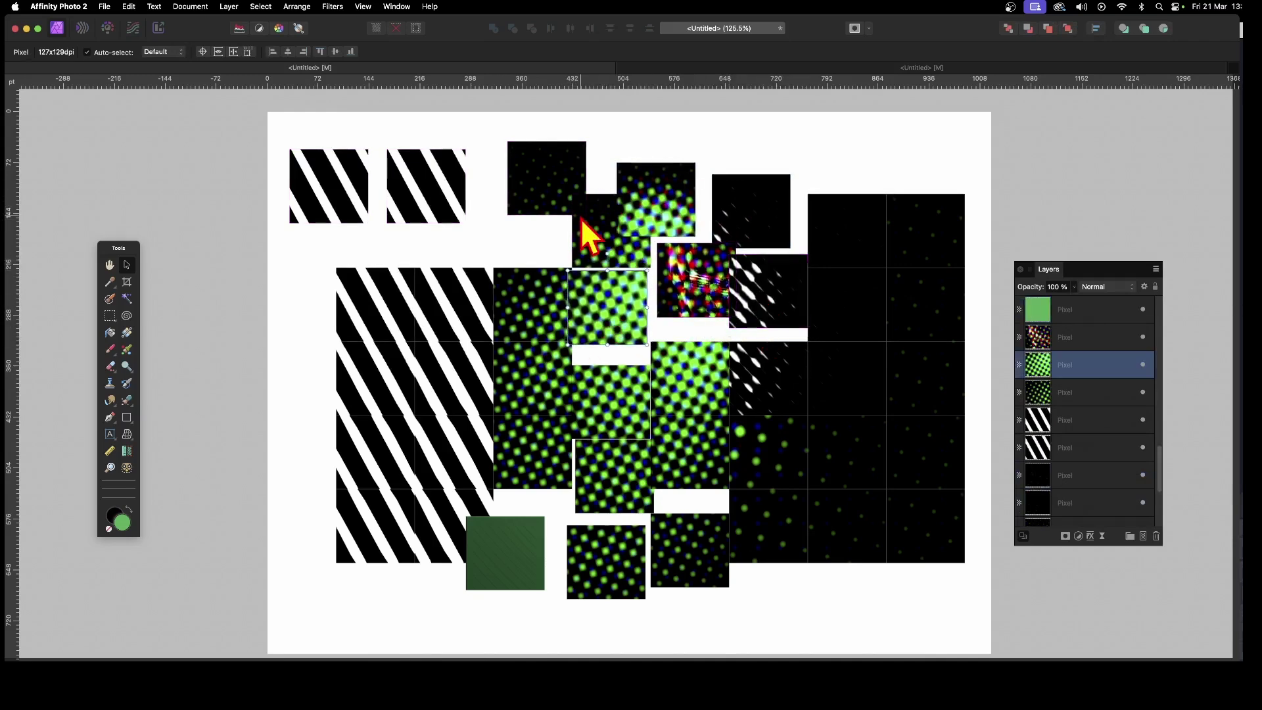
drag(581, 218, 573, 211)
drag(459, 338, 456, 319)
drag(531, 302, 527, 289)
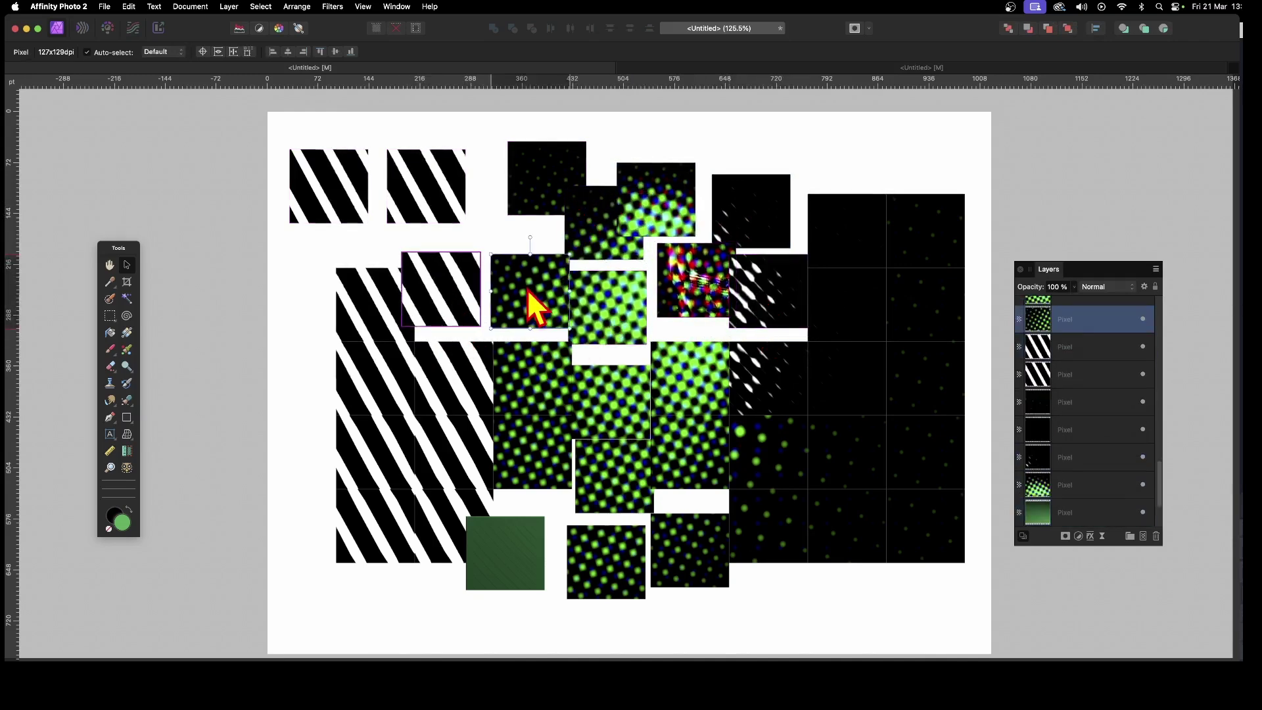
drag(612, 391, 614, 380)
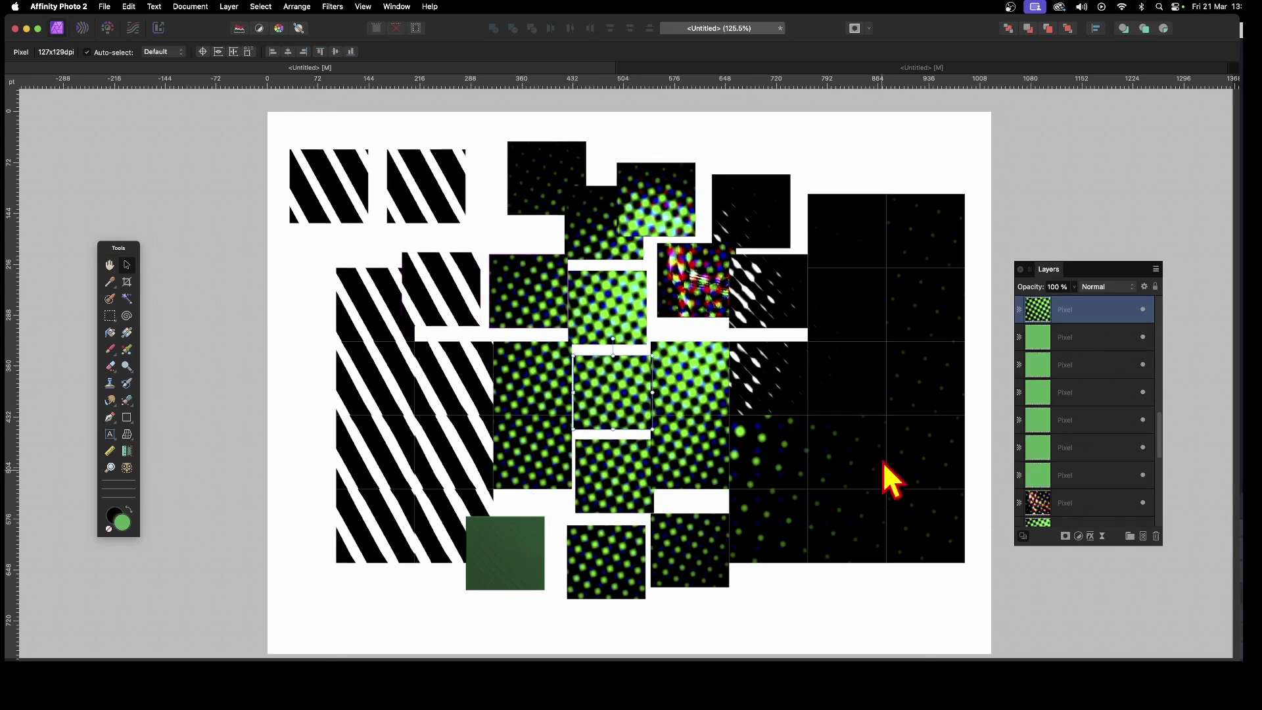